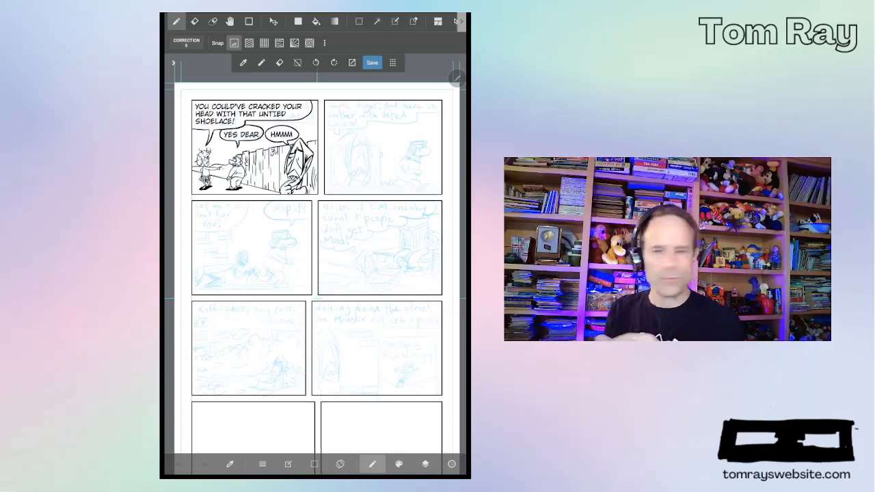
pyautogui.scroll(5, 382, 147)
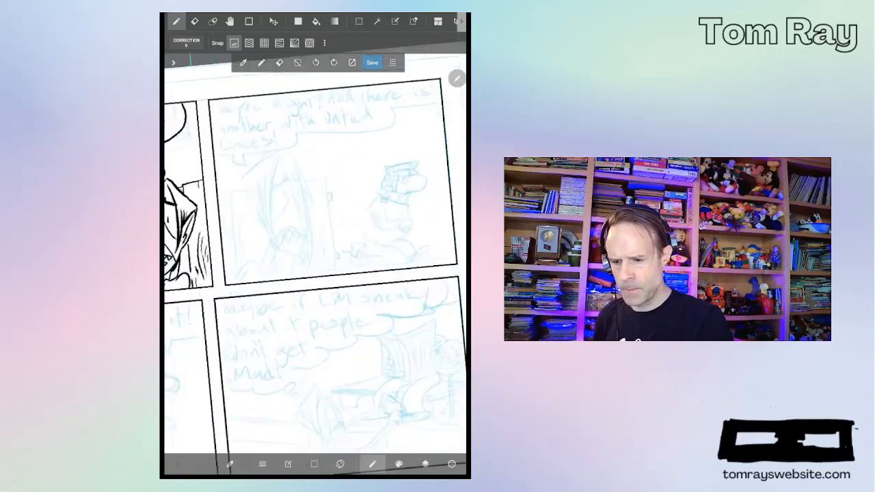
pyautogui.scroll(2, 308, 274)
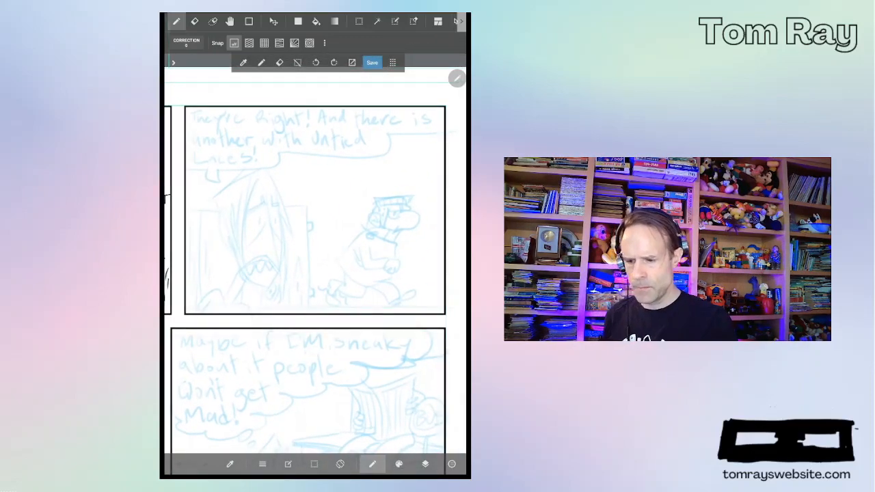
pyautogui.scroll(3, 308, 239)
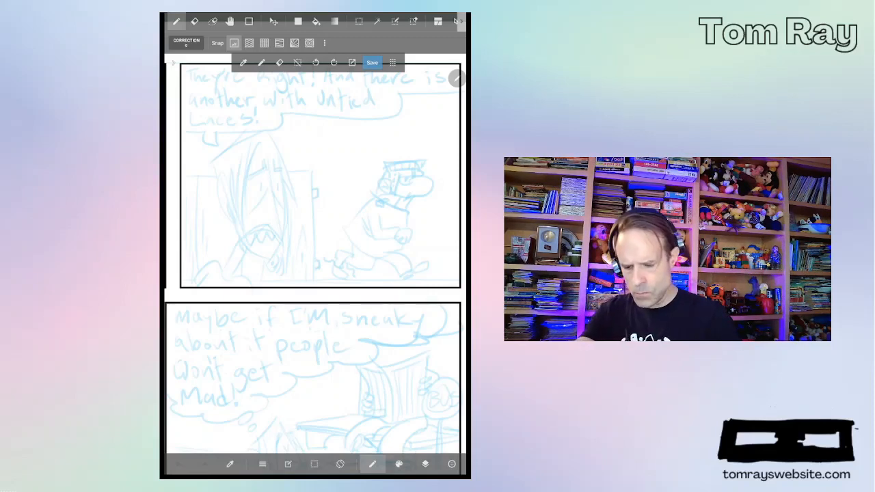
# Step: Switch the active brush to the regular Pen and return to the canvas
pyautogui.click(400, 464)
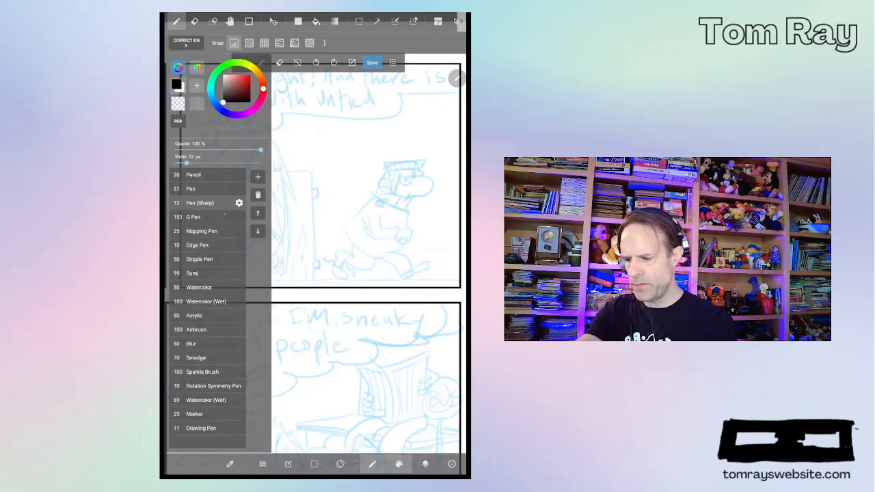
pyautogui.click(198, 189)
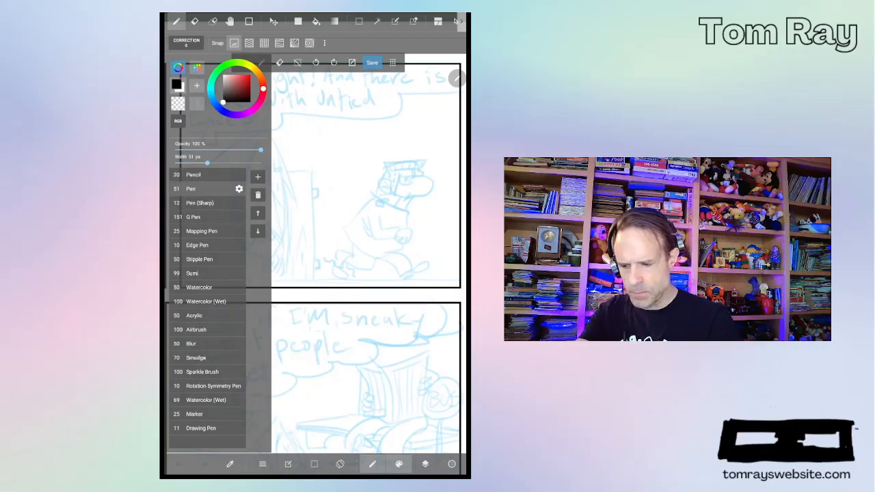
pyautogui.click(399, 465)
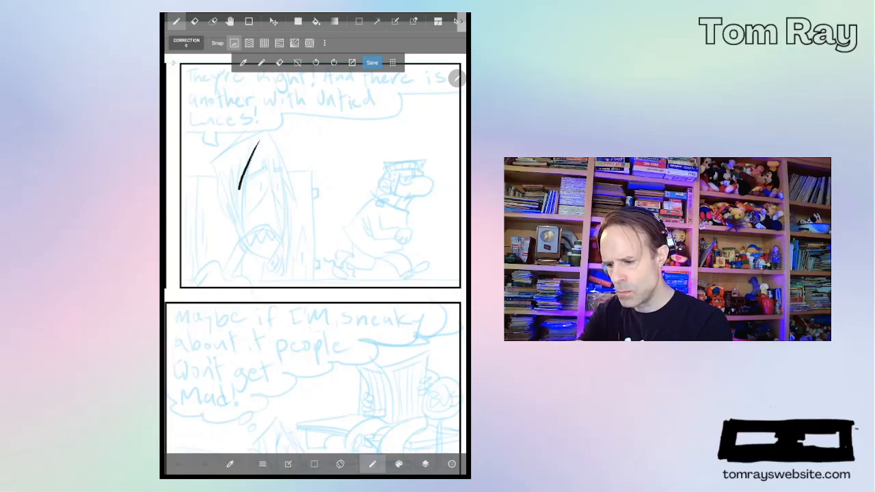
# Step: Ink the long hair strands on the figure's left, undoing and redrawing the bad ones
pyautogui.moveTo(258, 141); pyautogui.dragTo(238, 212)
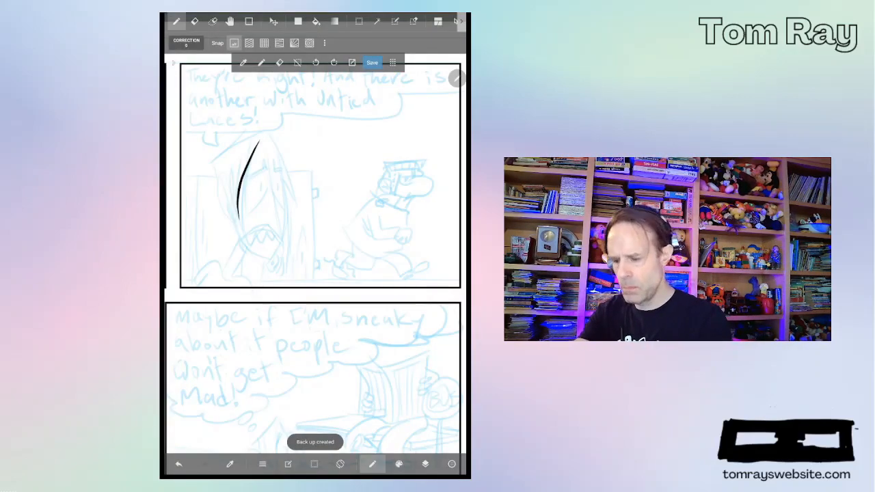
pyautogui.click(179, 464)
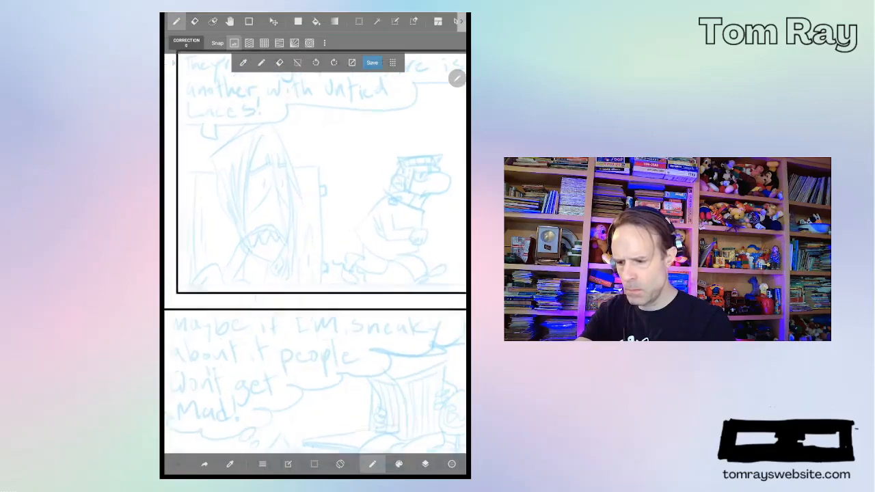
pyautogui.scroll(3, 315, 205)
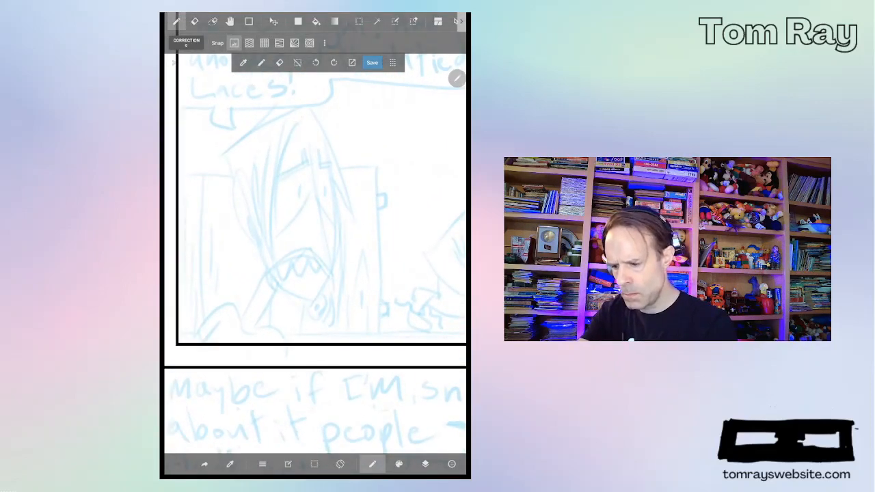
pyautogui.moveTo(300, 116); pyautogui.dragTo(272, 249)
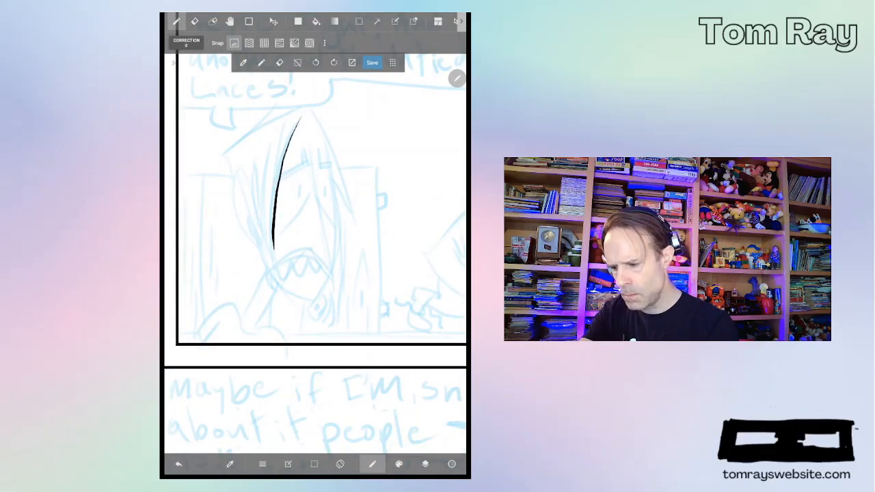
pyautogui.moveTo(273, 145); pyautogui.dragTo(267, 242)
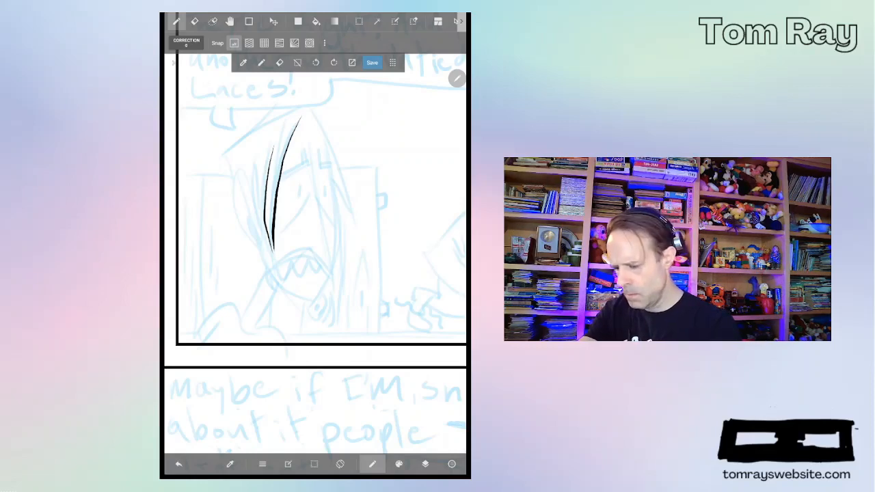
pyautogui.click(179, 464)
pyautogui.moveTo(273, 149); pyautogui.dragTo(268, 253)
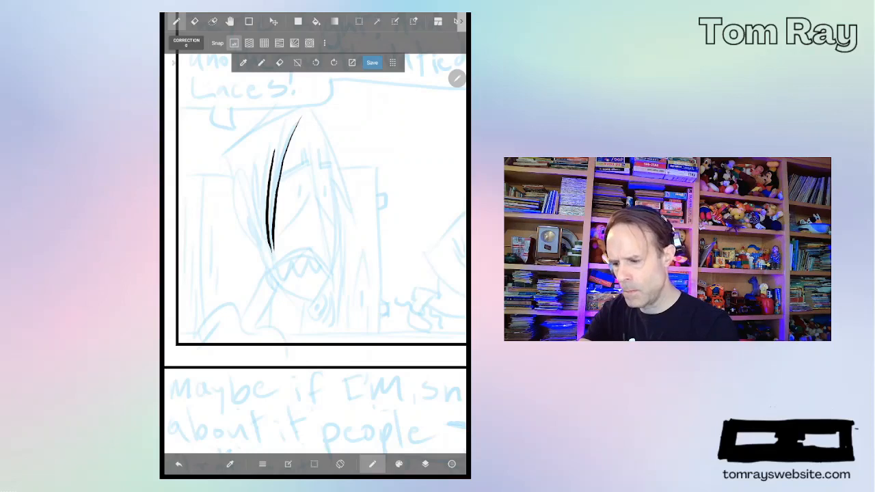
pyautogui.moveTo(240, 168); pyautogui.dragTo(261, 217)
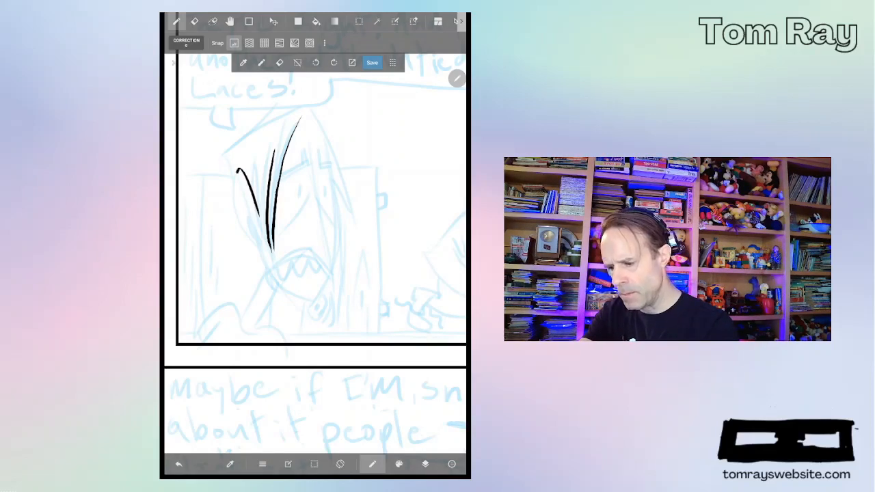
# Step: Outline and thicken the curved left hair shape with several inner strands
pyautogui.moveTo(237, 171); pyautogui.dragTo(259, 240)
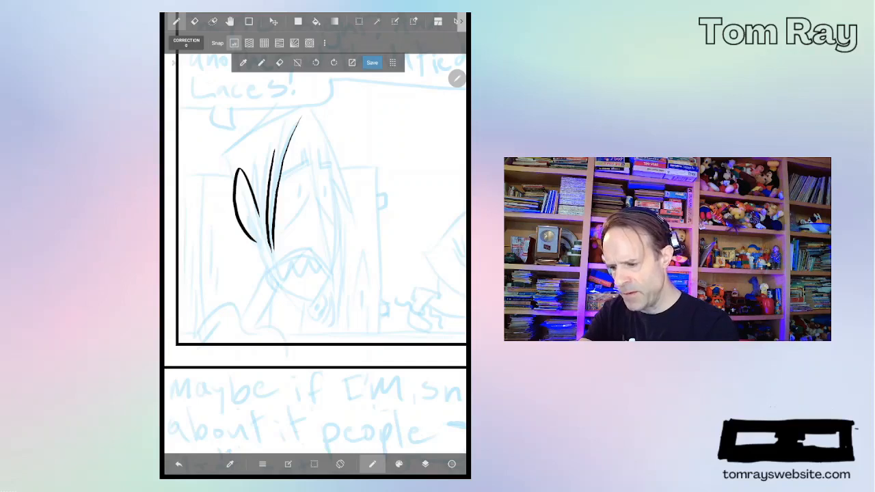
pyautogui.moveTo(239, 179); pyautogui.dragTo(250, 233)
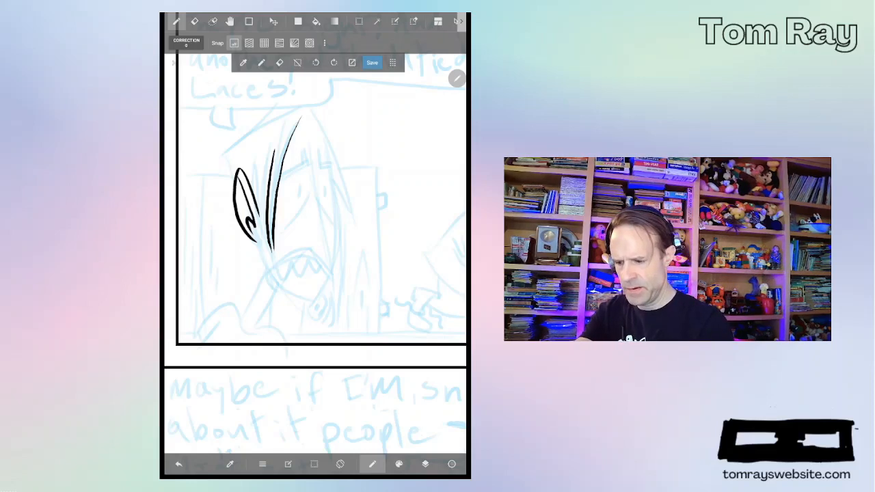
pyautogui.moveTo(253, 173); pyautogui.dragTo(261, 218)
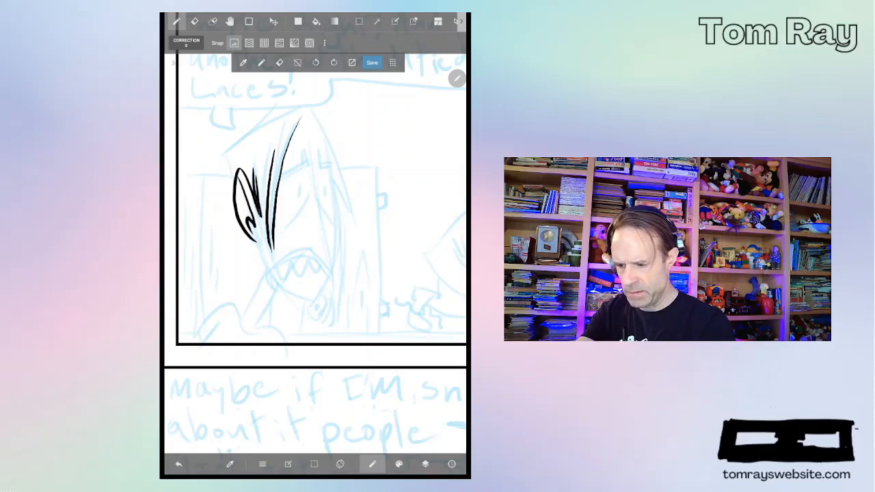
pyautogui.moveTo(261, 171); pyautogui.dragTo(265, 221)
pyautogui.moveTo(262, 171); pyautogui.dragTo(267, 215)
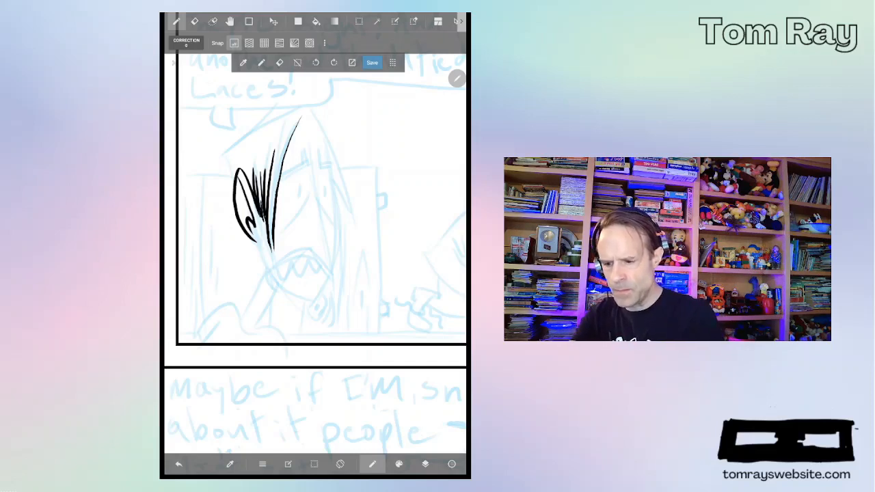
# Step: Ink the top edge of the hair, discarding the short extension and right-edge strokes
pyautogui.moveTo(298, 112)
pyautogui.mouseDown()
pyautogui.moveTo(227, 152)
pyautogui.moveTo(234, 183)
pyautogui.mouseUp()
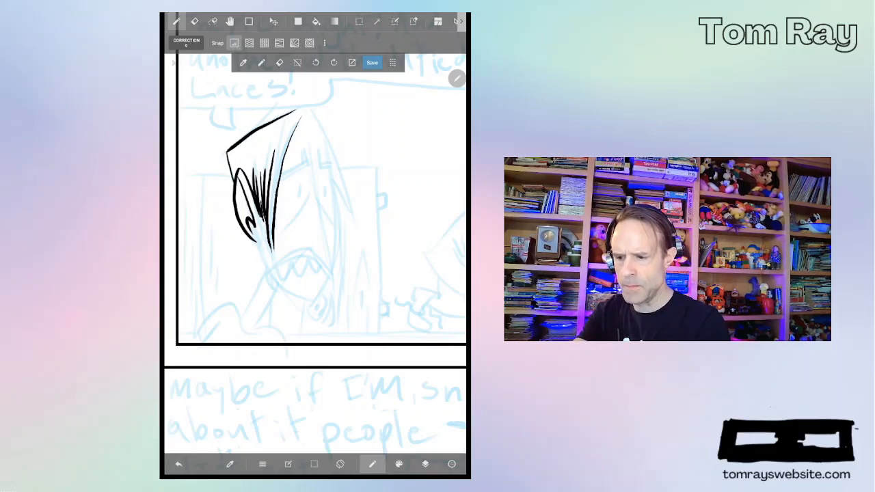
pyautogui.moveTo(303, 115); pyautogui.dragTo(290, 146)
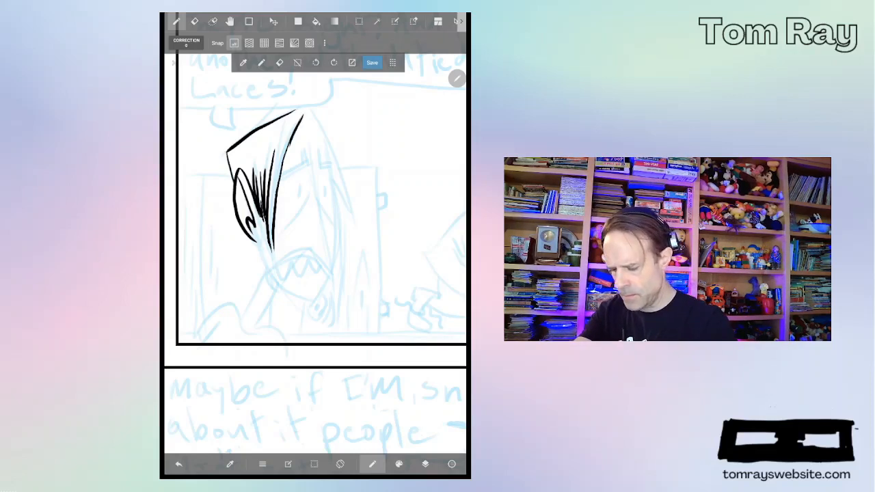
pyautogui.click(179, 464)
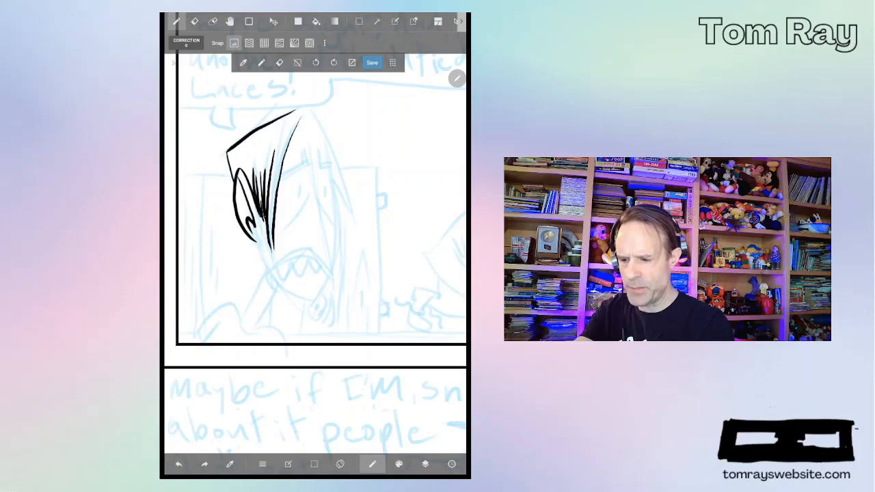
pyautogui.moveTo(301, 115); pyautogui.dragTo(280, 179)
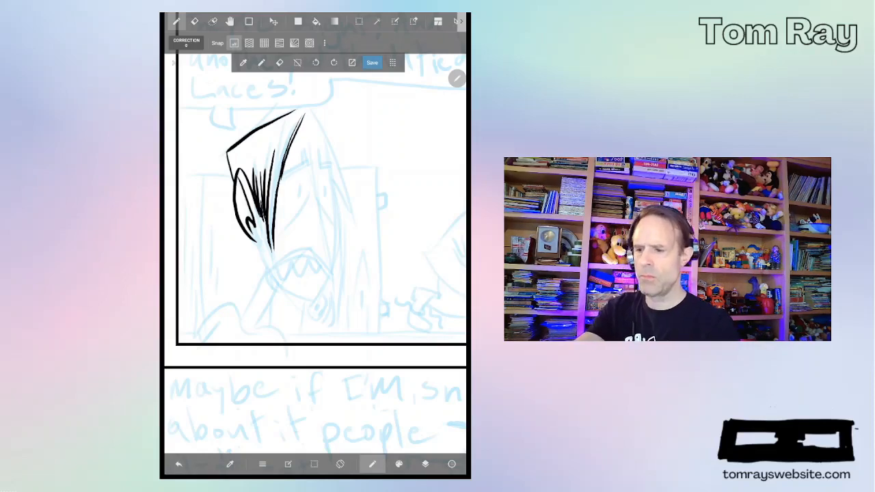
pyautogui.click(178, 464)
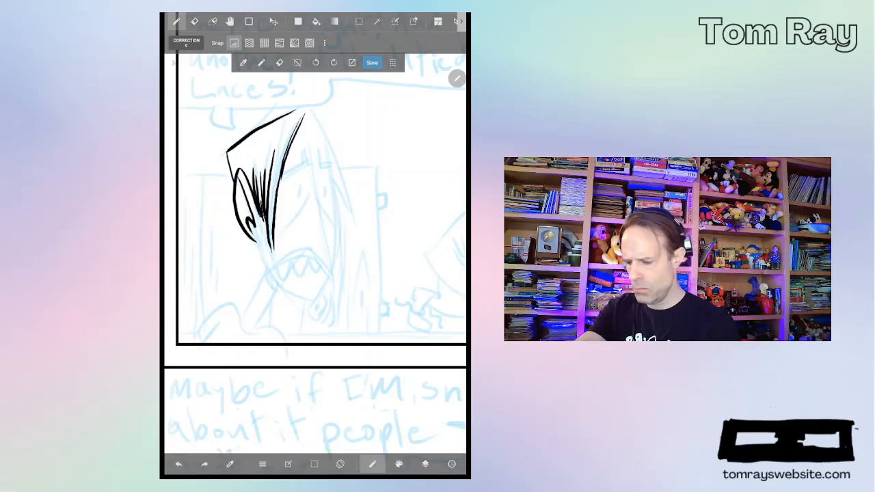
pyautogui.click(179, 464)
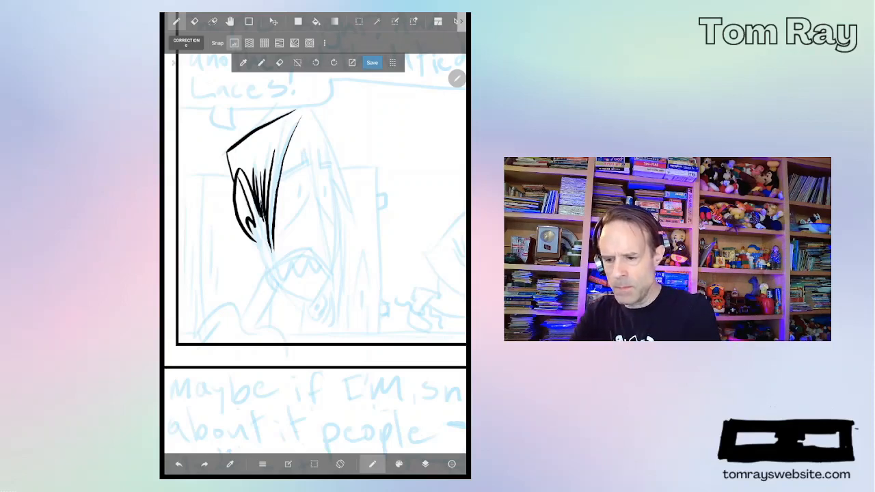
# Step: Ink the hair's right edge and add the brow marks on the face
pyautogui.moveTo(283, 115); pyautogui.dragTo(307, 105)
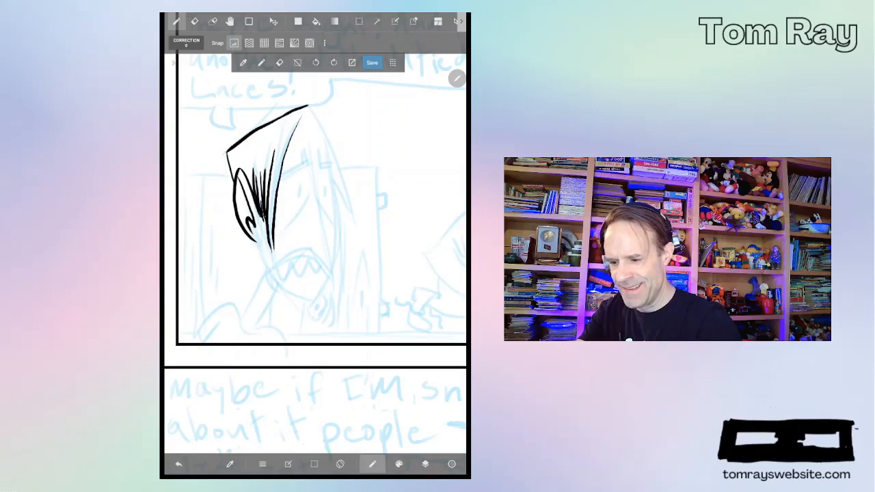
pyautogui.moveTo(308, 106); pyautogui.dragTo(350, 219)
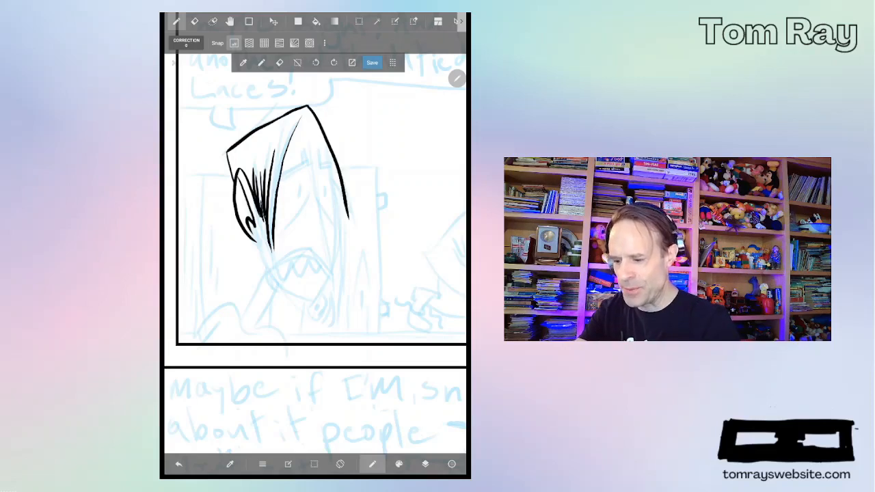
pyautogui.moveTo(306, 149)
pyautogui.mouseDown()
pyautogui.moveTo(304, 167)
pyautogui.moveTo(280, 181)
pyautogui.mouseUp()
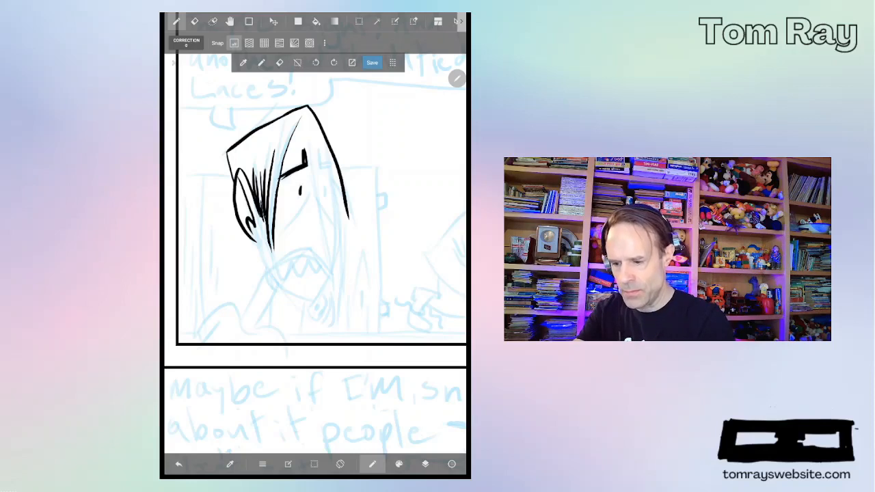
pyautogui.moveTo(318, 149); pyautogui.dragTo(317, 168)
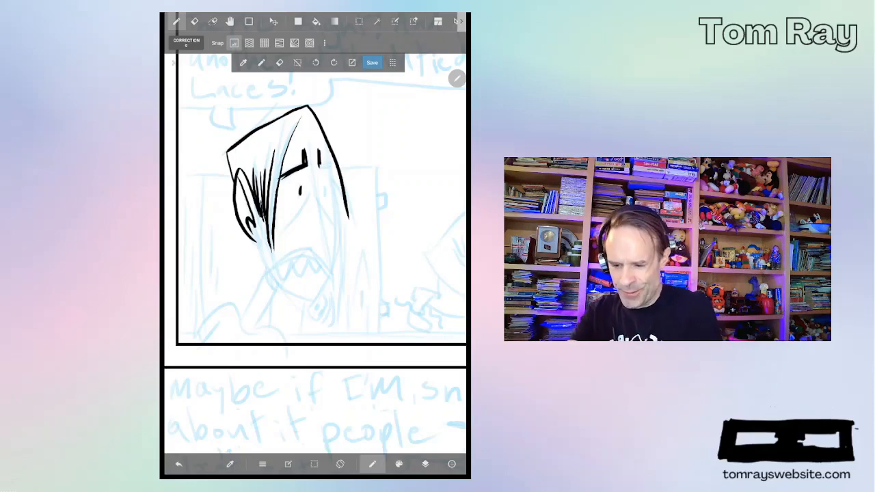
pyautogui.moveTo(319, 164); pyautogui.dragTo(333, 164)
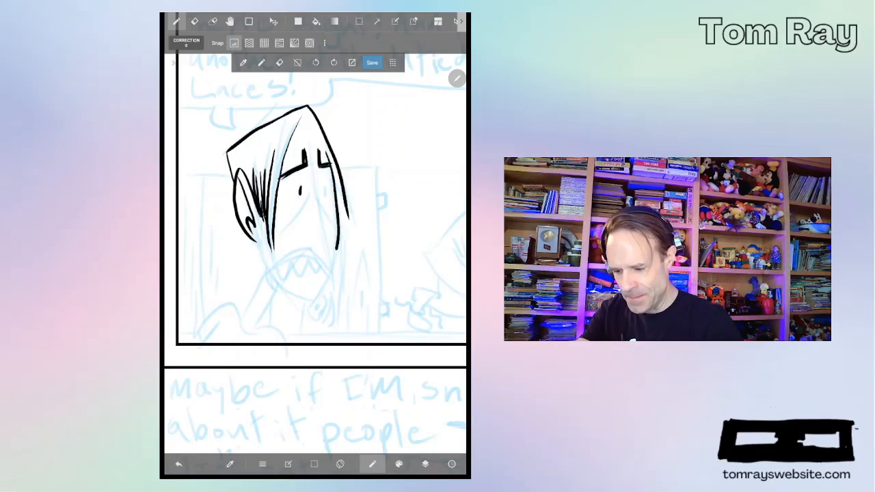
# Step: Ink the right side of the face and the left jaw down to the chin
pyautogui.moveTo(334, 171); pyautogui.dragTo(318, 301)
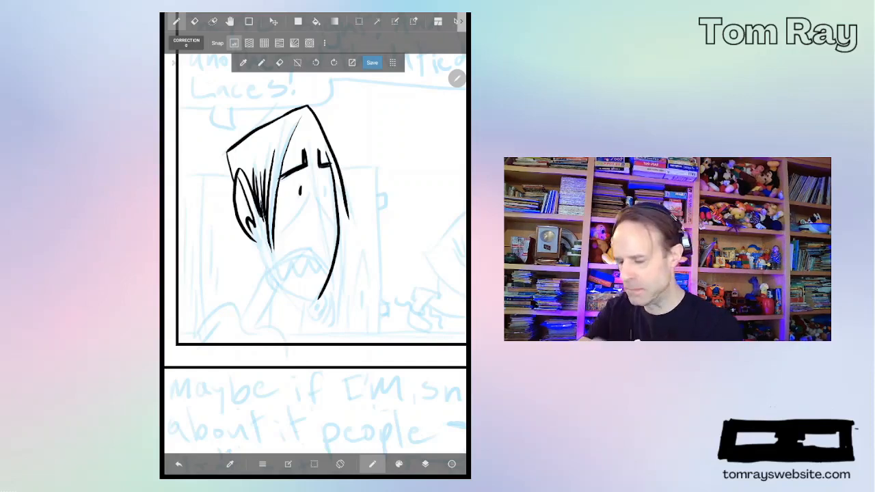
pyautogui.moveTo(257, 239); pyautogui.dragTo(308, 299)
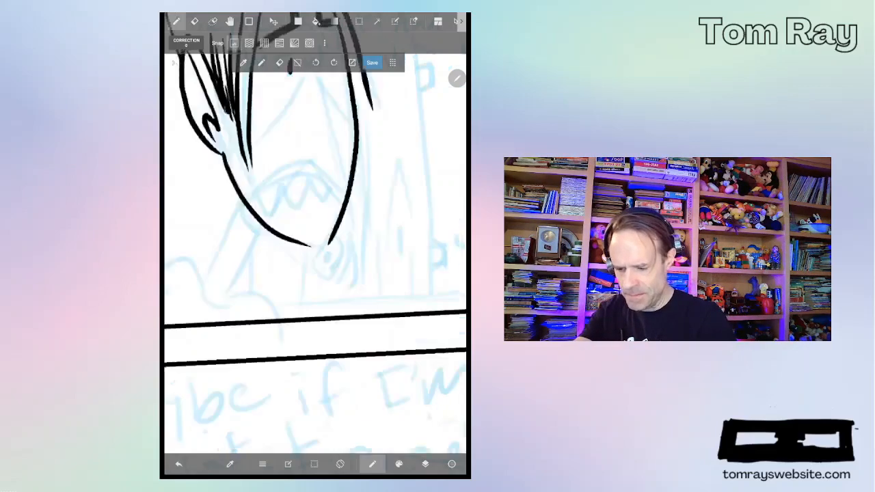
pyautogui.scroll(5, 307, 274)
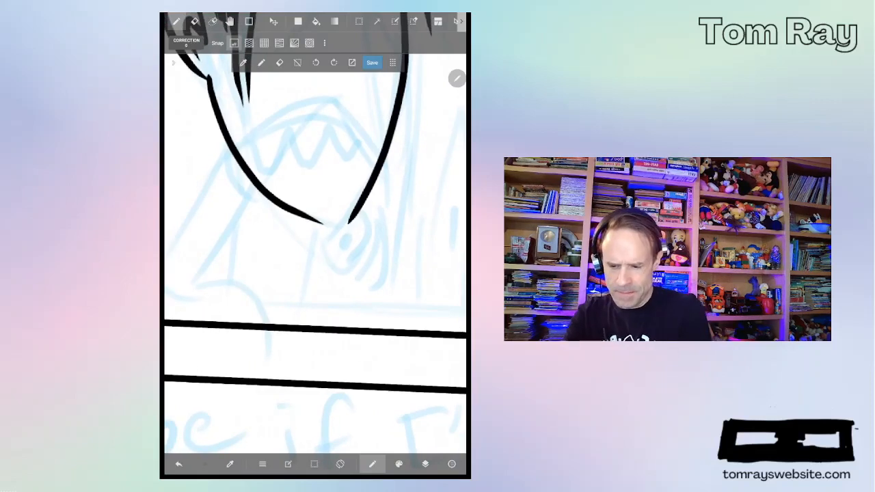
# Step: Try thickening and rejoining the chin tip, then undo the chin strokes entirely
pyautogui.moveTo(296, 216); pyautogui.dragTo(325, 223)
pyautogui.click(179, 464)
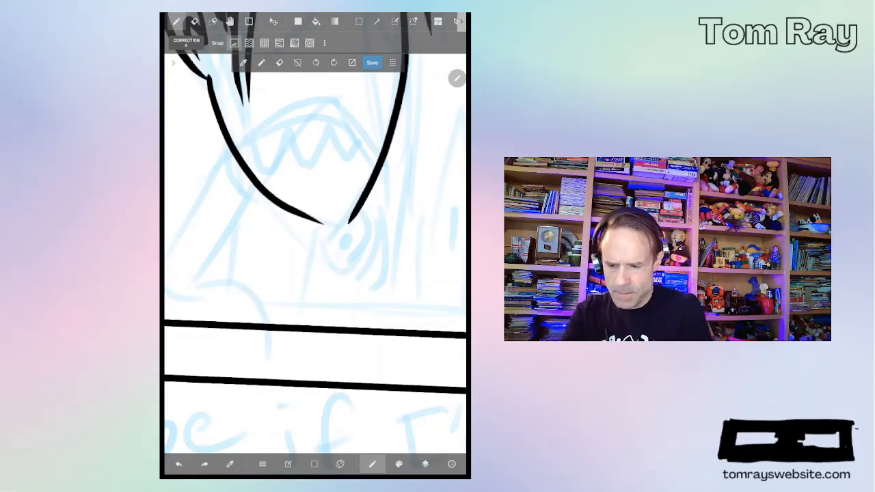
pyautogui.moveTo(306, 217); pyautogui.dragTo(351, 222)
pyautogui.click(178, 464)
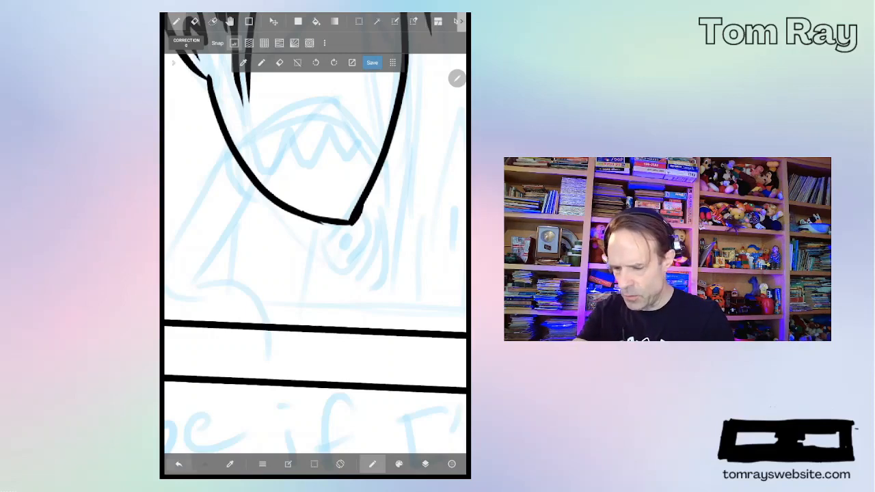
pyautogui.click(178, 464)
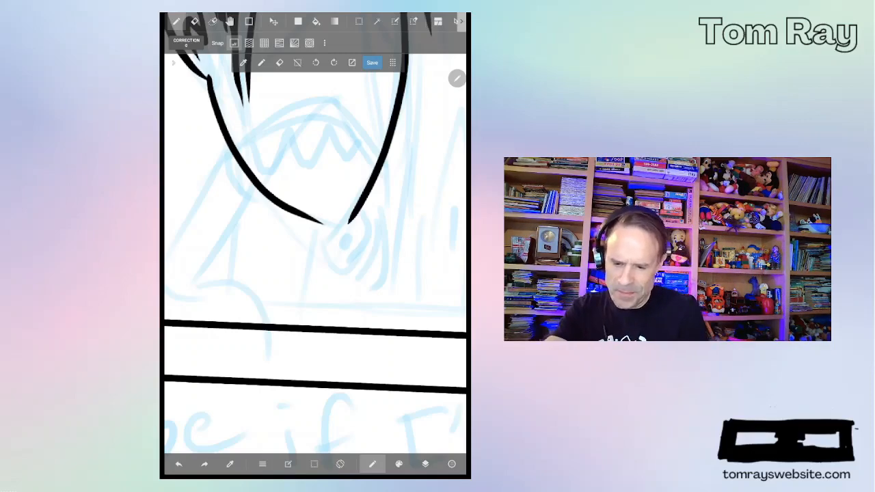
pyautogui.scroll(5, 315, 206)
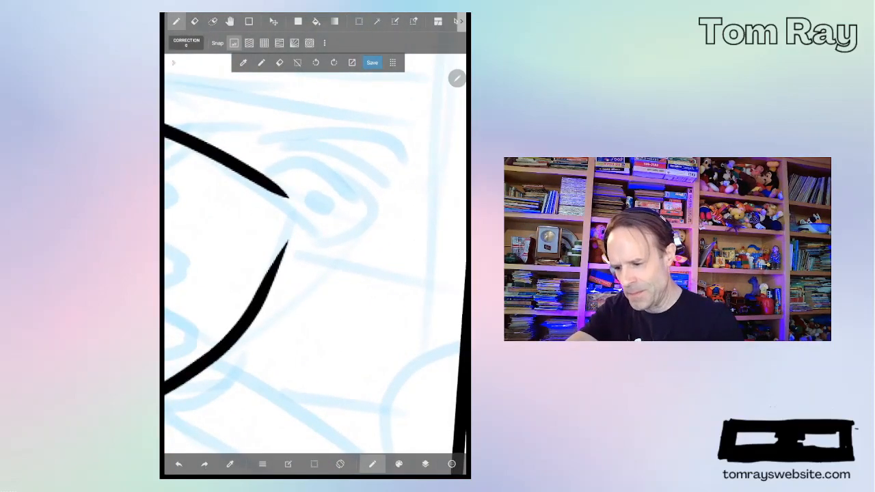
# Step: Redraw the chin join cleanly and ink the long line down the head's right side
pyautogui.moveTo(288, 196); pyautogui.dragTo(282, 250)
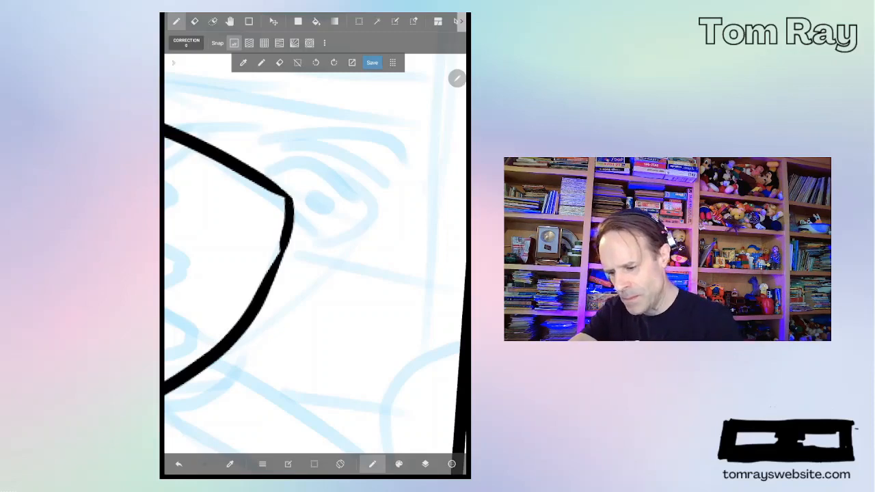
pyautogui.moveTo(283, 244); pyautogui.dragTo(272, 272)
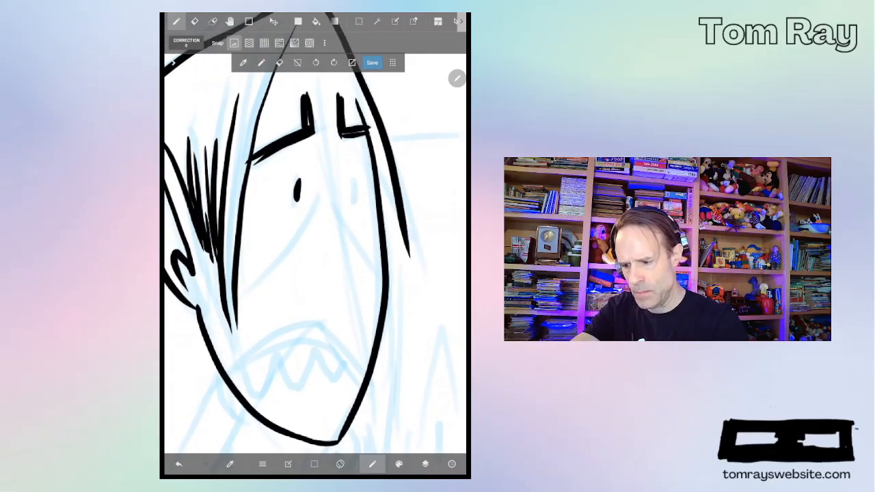
pyautogui.moveTo(323, 116); pyautogui.dragTo(359, 362)
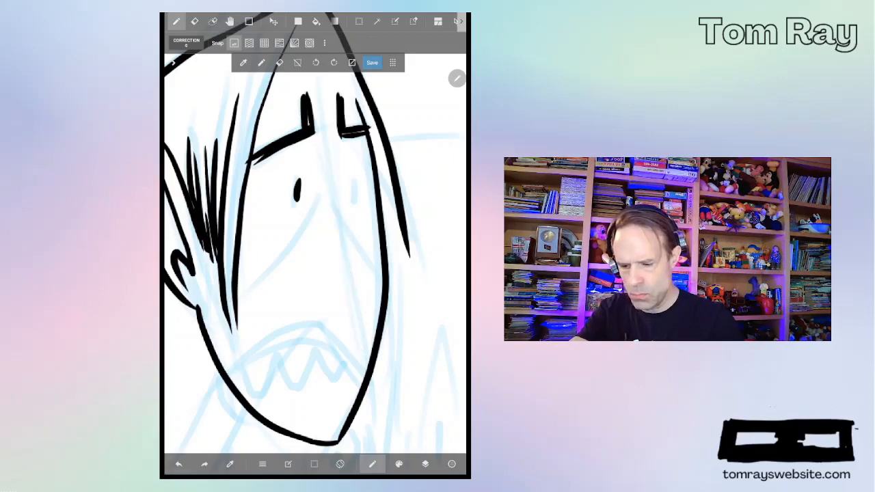
pyautogui.scroll(-5, 315, 260)
pyautogui.scroll(-5, 315, 240)
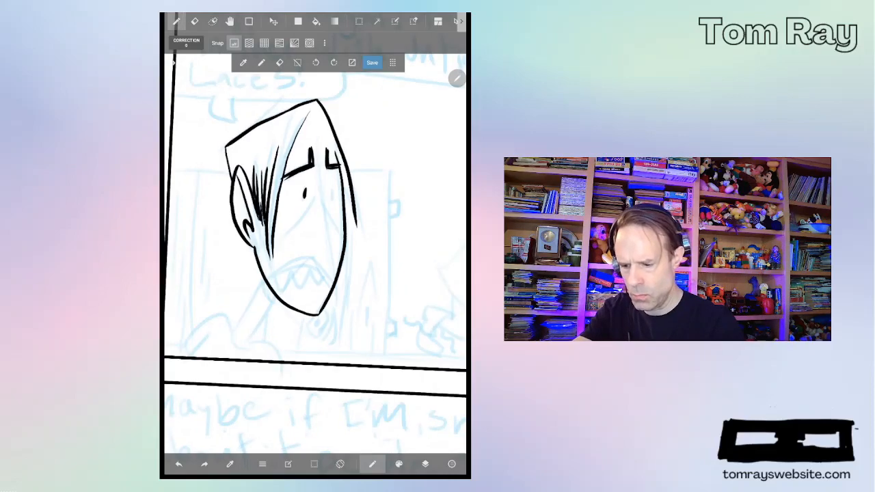
# Step: Ink a short nose line on the face after undoing two failed strokes
pyautogui.moveTo(321, 163); pyautogui.dragTo(330, 287)
pyautogui.click(178, 463)
pyautogui.scroll(-4, 315, 226)
pyautogui.scroll(-4, 314, 226)
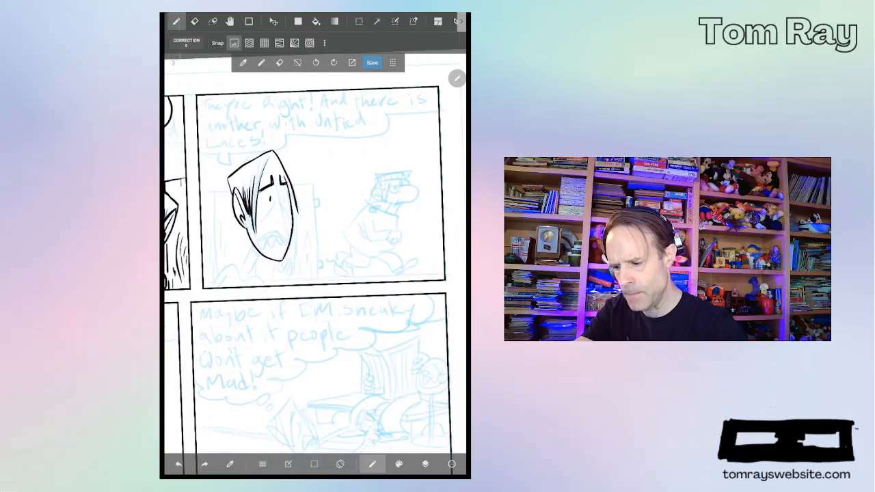
pyautogui.moveTo(275, 179); pyautogui.dragTo(282, 228)
pyautogui.hotkey('ctrl', 'z')
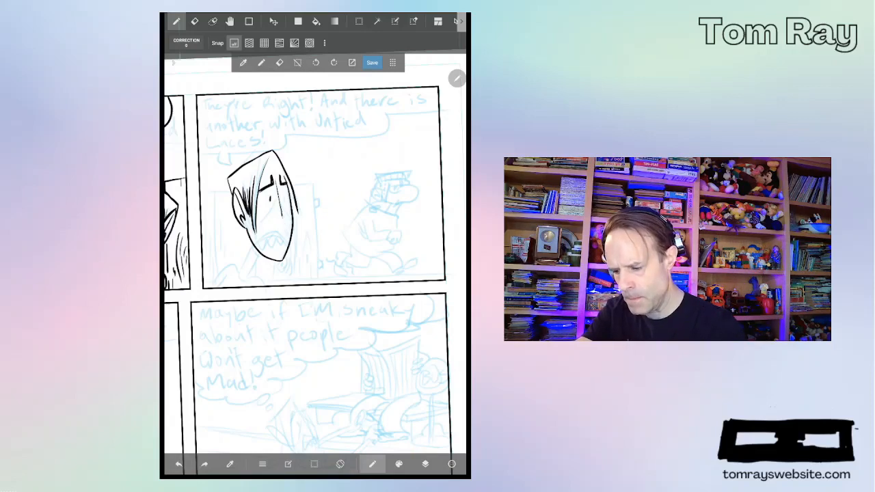
pyautogui.moveTo(283, 220); pyautogui.dragTo(286, 239)
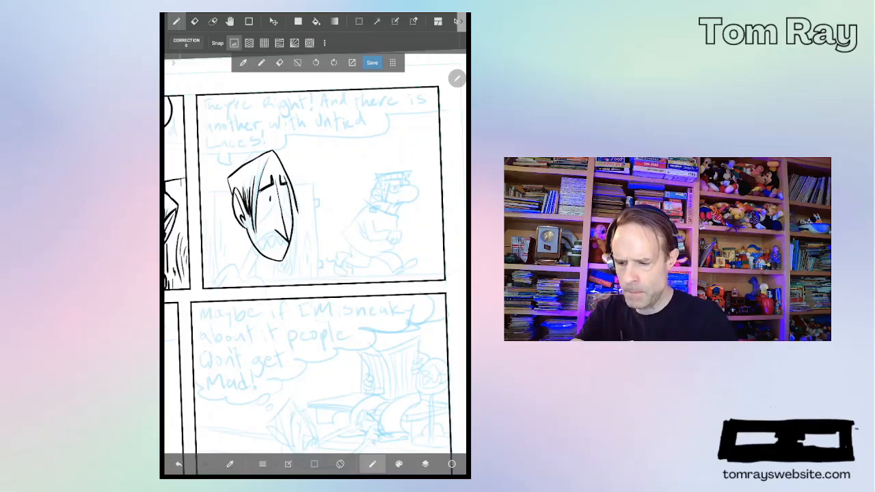
pyautogui.scroll(5, 273, 205)
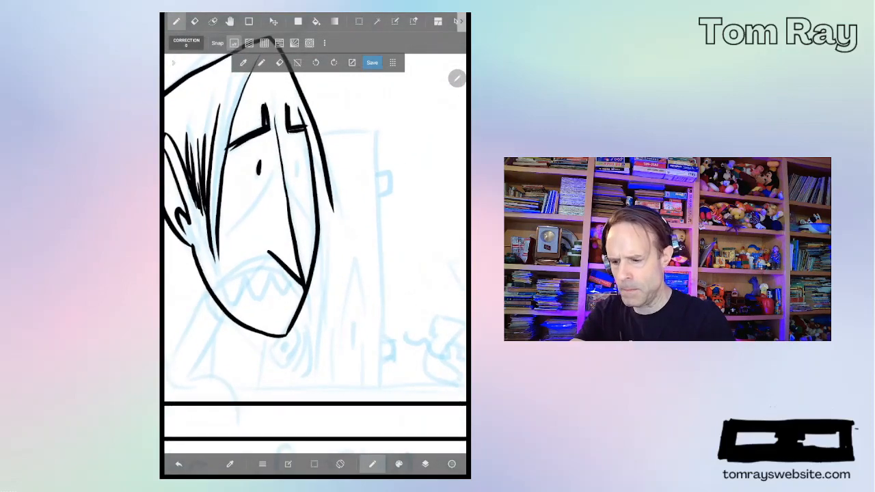
# Step: Ink both cheek creases, the second eye dot and the left side of the mouth
pyautogui.moveTo(271, 173); pyautogui.dragTo(222, 242)
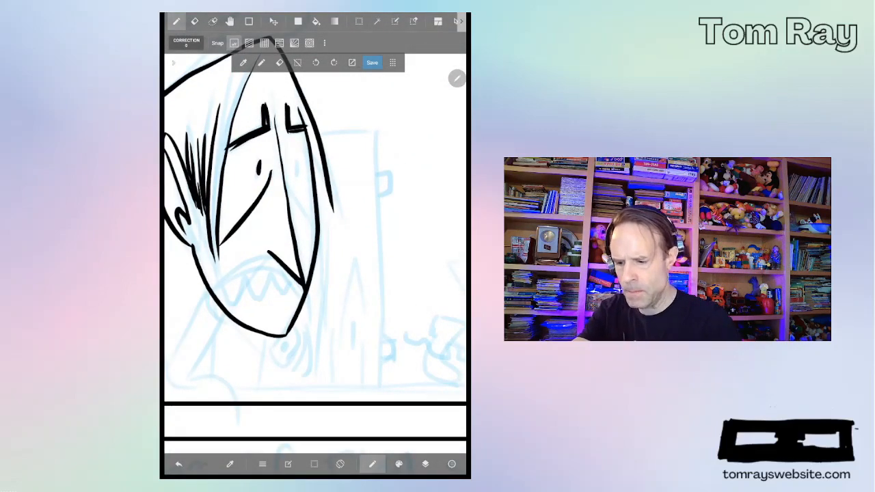
pyautogui.moveTo(283, 174); pyautogui.dragTo(309, 218)
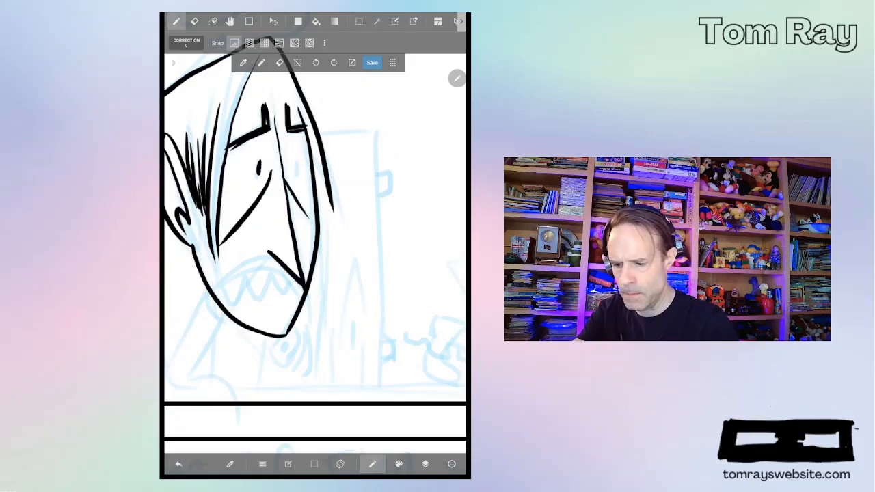
pyautogui.moveTo(295, 160); pyautogui.dragTo(297, 177)
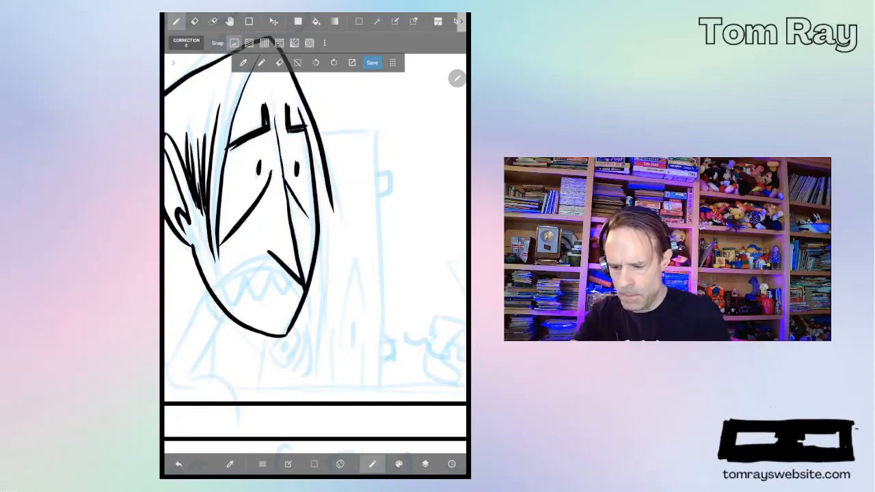
pyautogui.moveTo(268, 251); pyautogui.dragTo(217, 291)
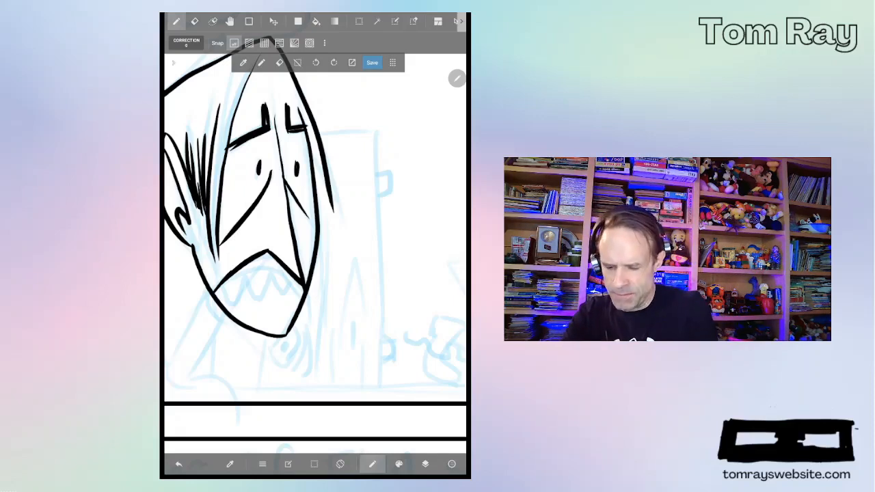
# Step: Ink the mouth's top line and zigzag teeth, finishing with a tooth at the right end
pyautogui.moveTo(225, 278); pyautogui.dragTo(285, 270)
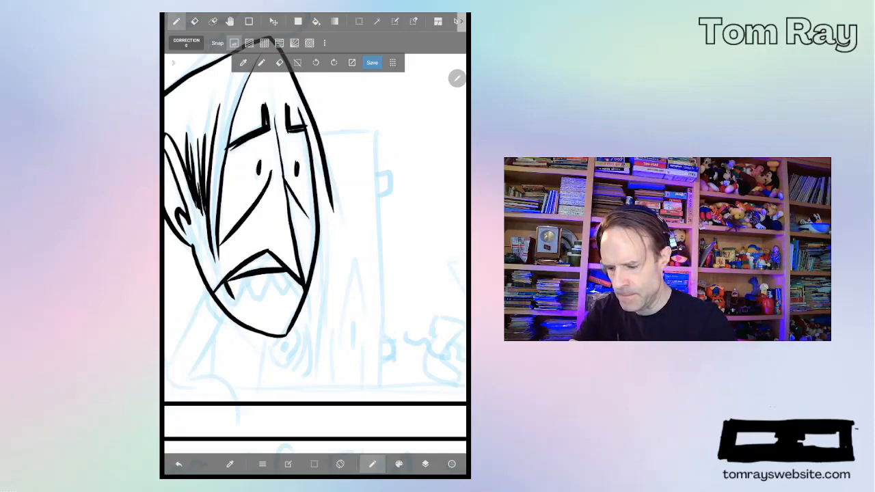
pyautogui.moveTo(234, 300)
pyautogui.mouseDown()
pyautogui.moveTo(244, 278)
pyautogui.moveTo(257, 297)
pyautogui.moveTo(263, 276)
pyautogui.moveTo(277, 292)
pyautogui.moveTo(283, 273)
pyautogui.mouseUp()
pyautogui.click(178, 464)
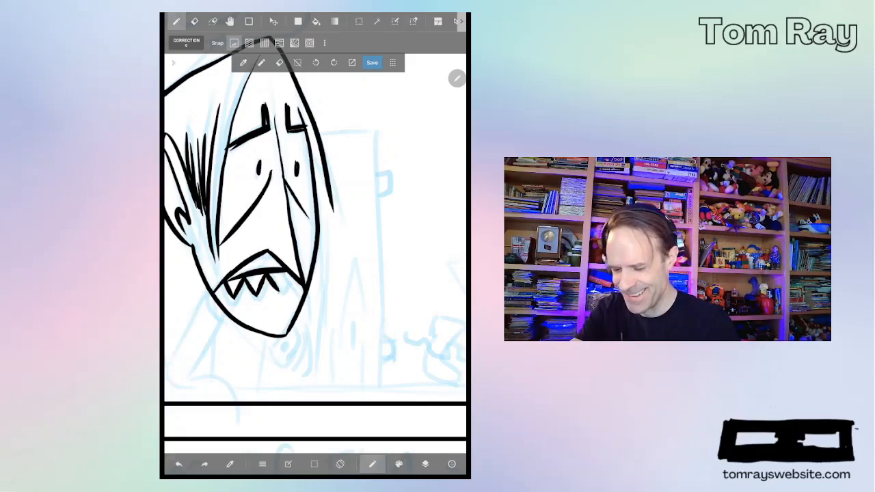
pyautogui.click(204, 464)
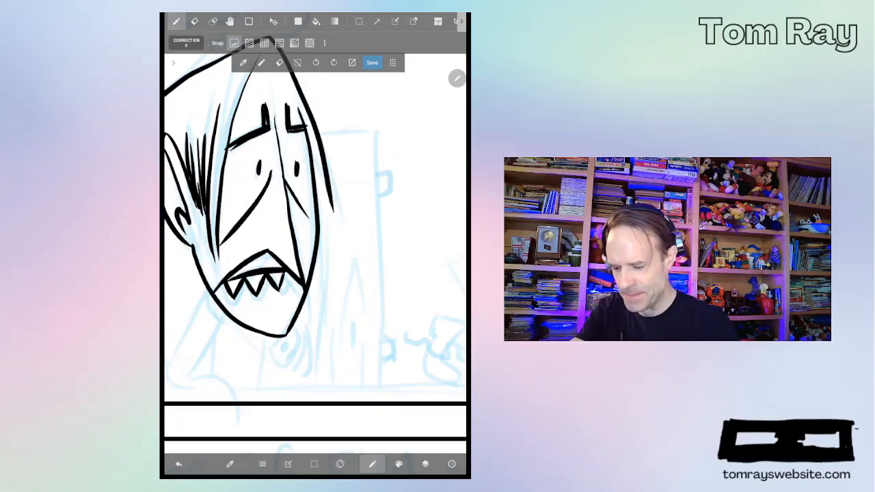
pyautogui.moveTo(286, 275); pyautogui.dragTo(295, 288)
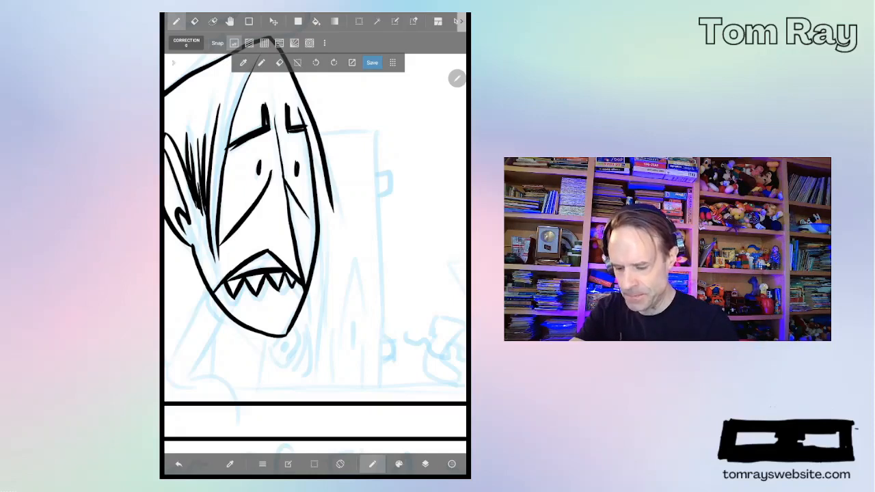
pyautogui.scroll(-3, 315, 239)
pyautogui.scroll(-2, 315, 205)
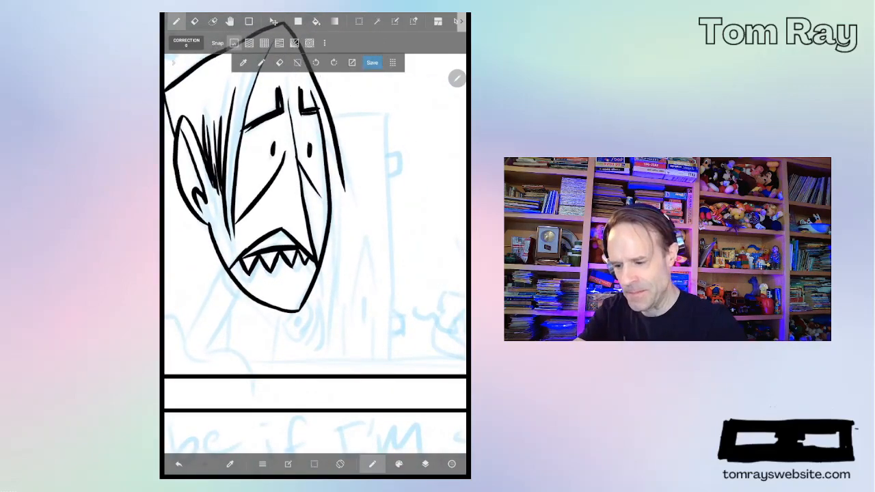
# Step: Ink the two parallel neck lines down from the chin and curve off their bottoms
pyautogui.moveTo(328, 159); pyautogui.dragTo(343, 190)
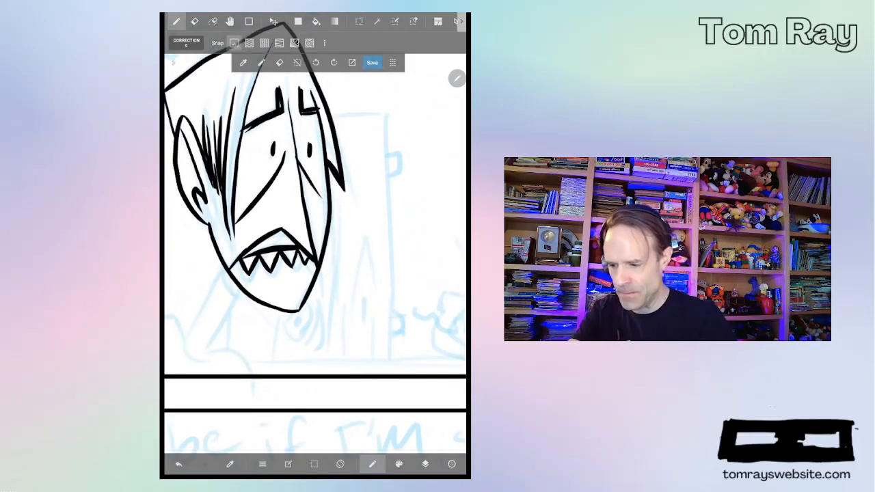
pyautogui.scroll(-1, 314, 205)
pyautogui.scroll(-3, 314, 205)
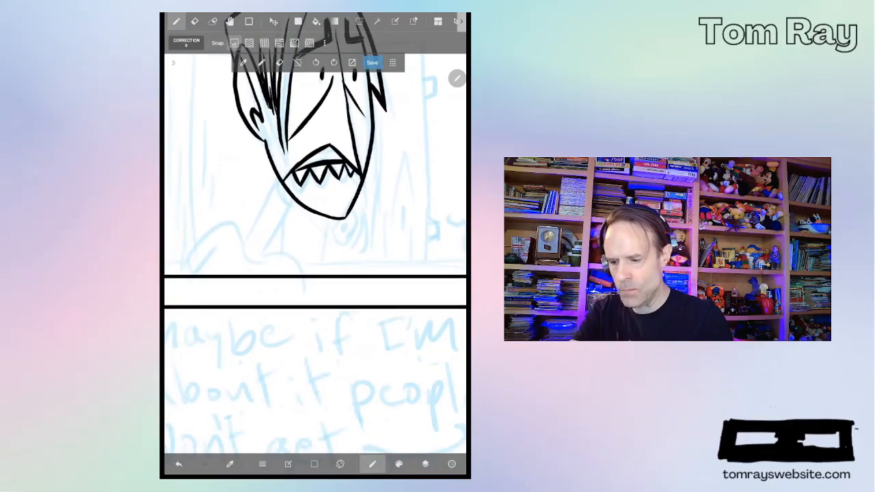
pyautogui.moveTo(277, 177); pyautogui.dragTo(239, 250)
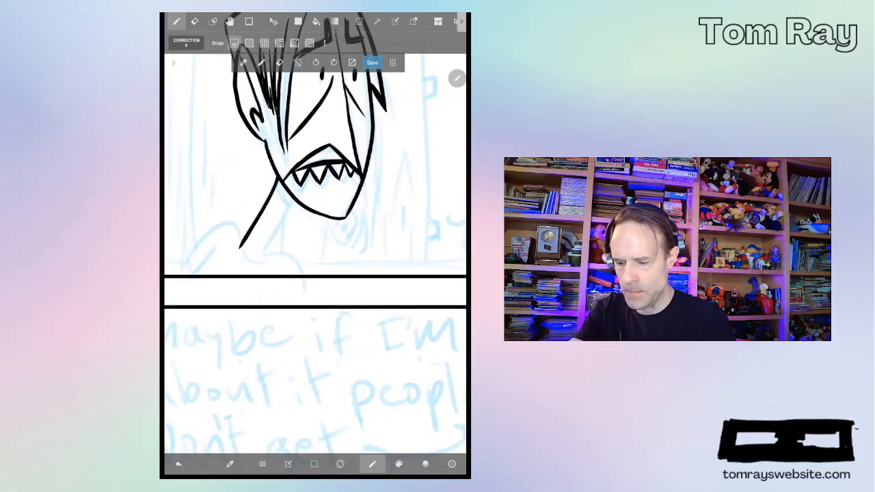
pyautogui.click(179, 464)
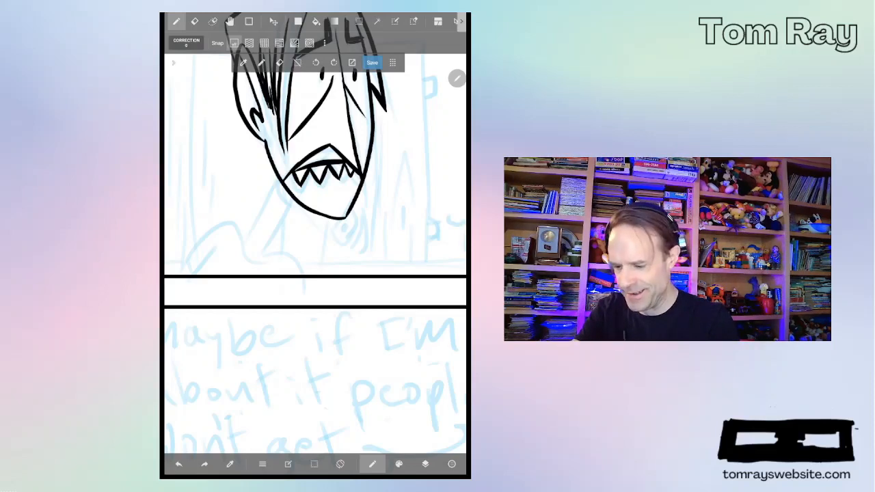
pyautogui.moveTo(276, 178); pyautogui.dragTo(240, 243)
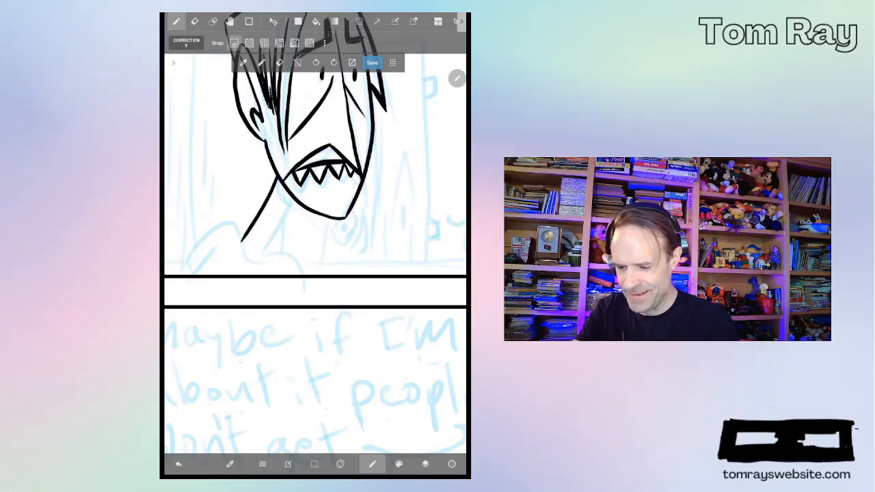
pyautogui.moveTo(294, 200); pyautogui.dragTo(264, 252)
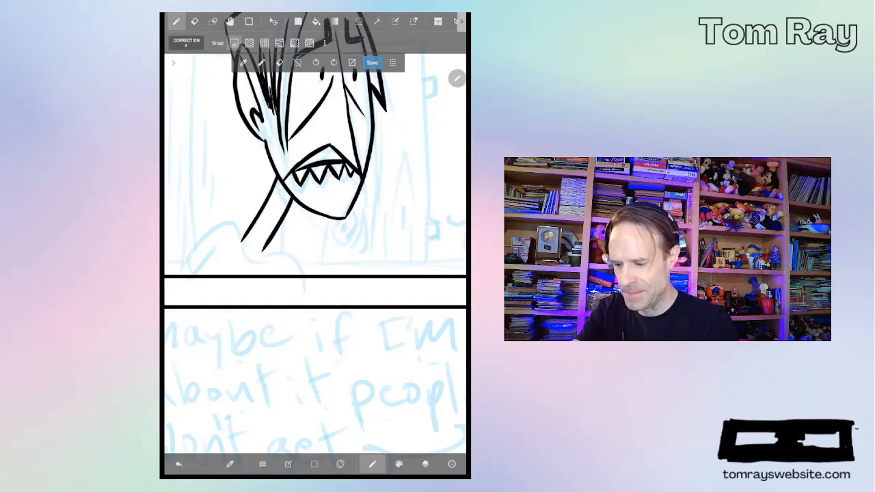
pyautogui.moveTo(276, 183); pyautogui.dragTo(290, 207)
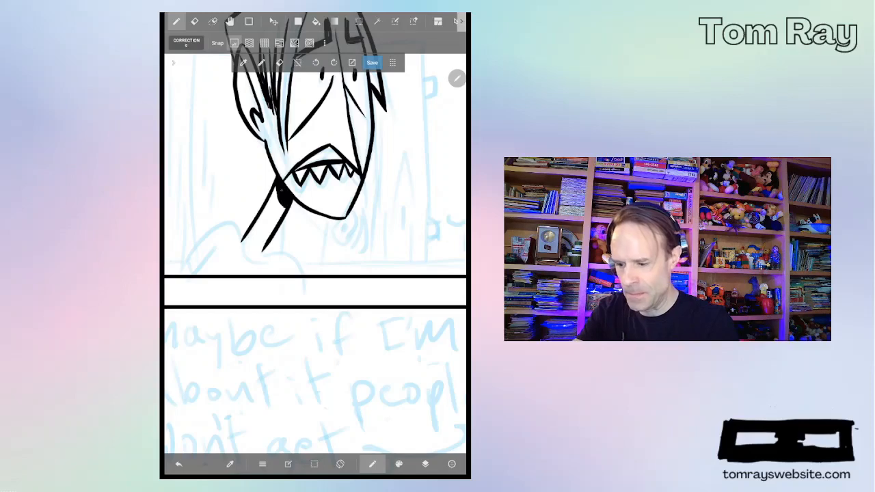
pyautogui.scroll(3, 314, 164)
pyautogui.moveTo(301, 197); pyautogui.dragTo(319, 223)
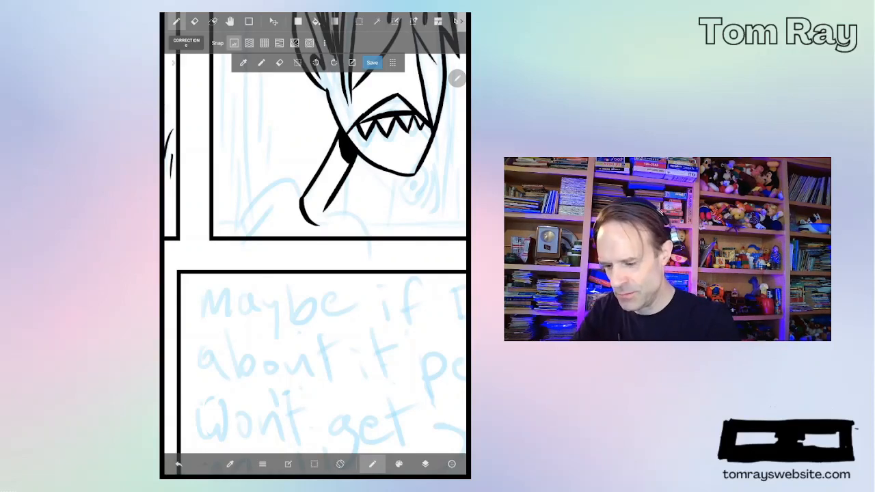
# Step: Ink the shoulder hump with a crease and the curve of the other shoulder
pyautogui.moveTo(298, 202)
pyautogui.mouseDown()
pyautogui.moveTo(241, 217)
pyautogui.moveTo(233, 236)
pyautogui.moveTo(247, 238)
pyautogui.mouseUp()
pyautogui.moveTo(272, 207); pyautogui.dragTo(247, 234)
pyautogui.moveTo(321, 218); pyautogui.dragTo(366, 232)
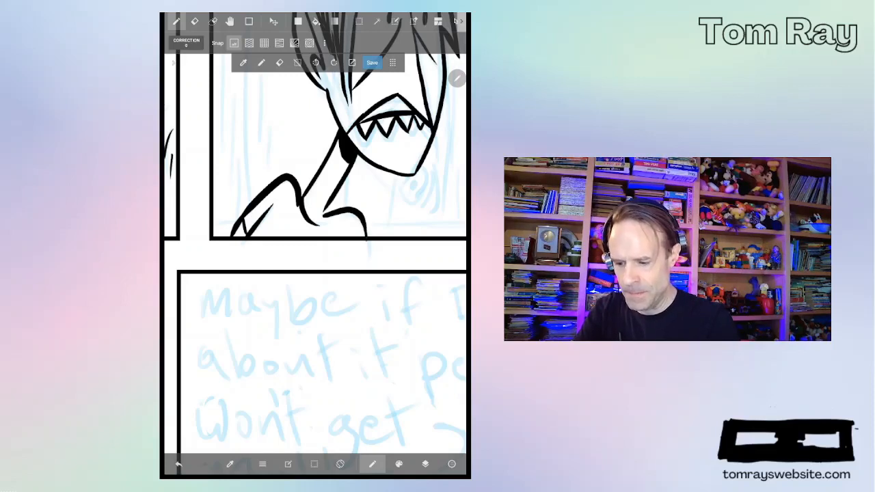
pyautogui.moveTo(326, 207); pyautogui.dragTo(318, 220)
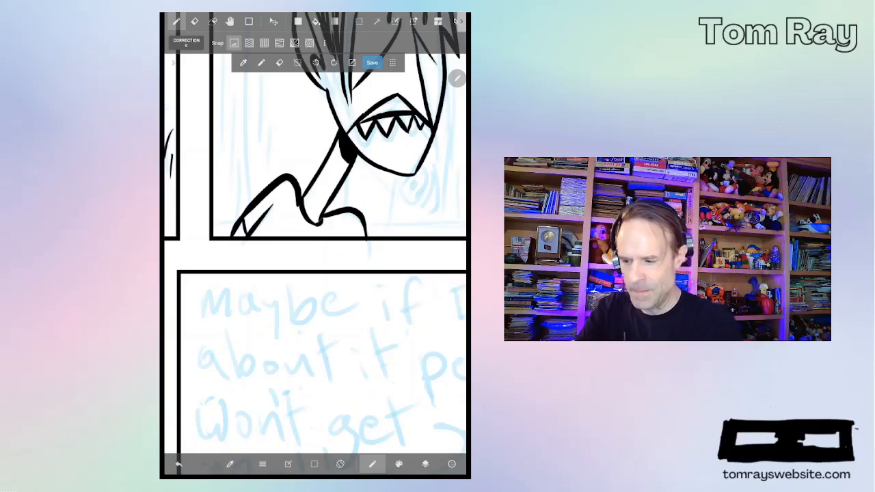
pyautogui.scroll(-3, 315, 205)
pyautogui.scroll(-5, 314, 205)
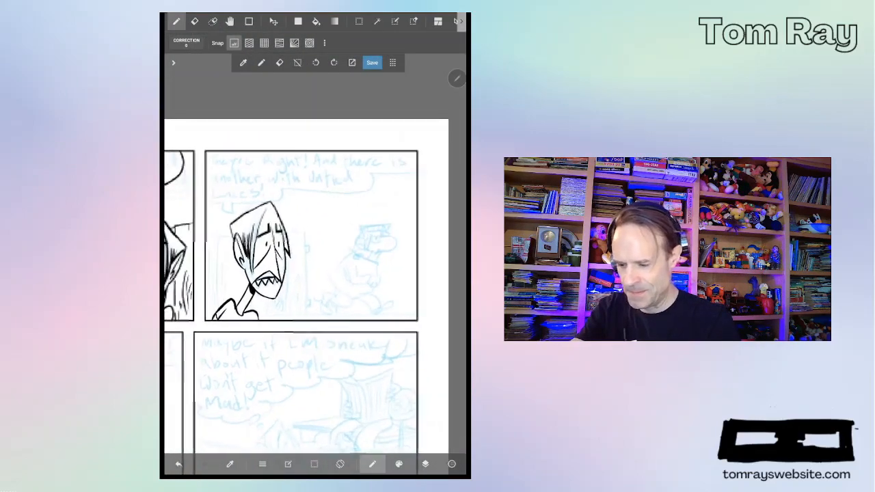
pyautogui.scroll(5, 315, 205)
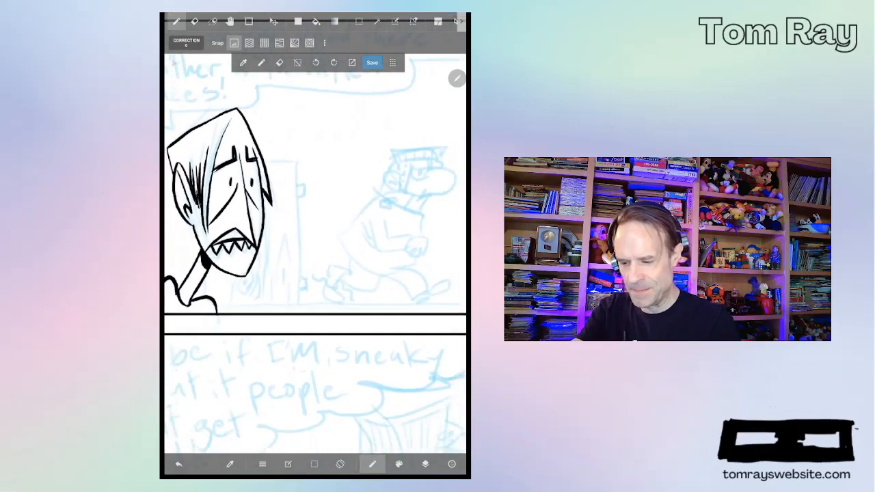
pyautogui.scroll(4, 314, 205)
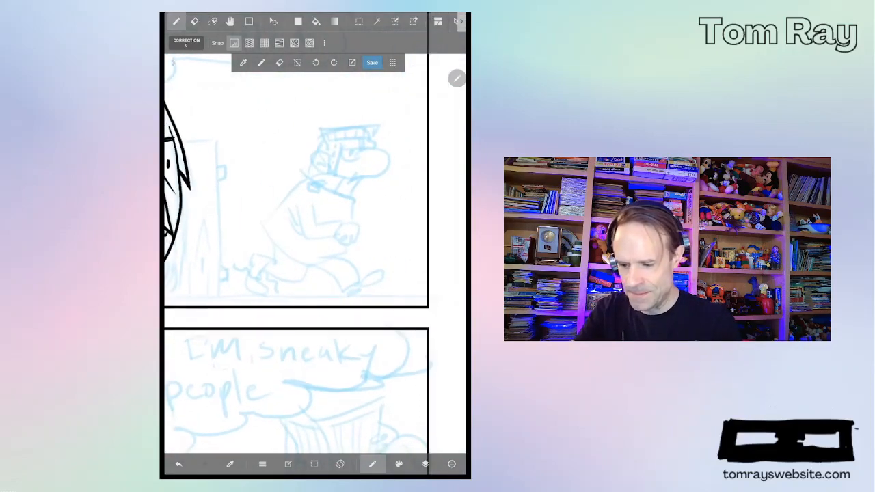
pyautogui.scroll(3, 315, 205)
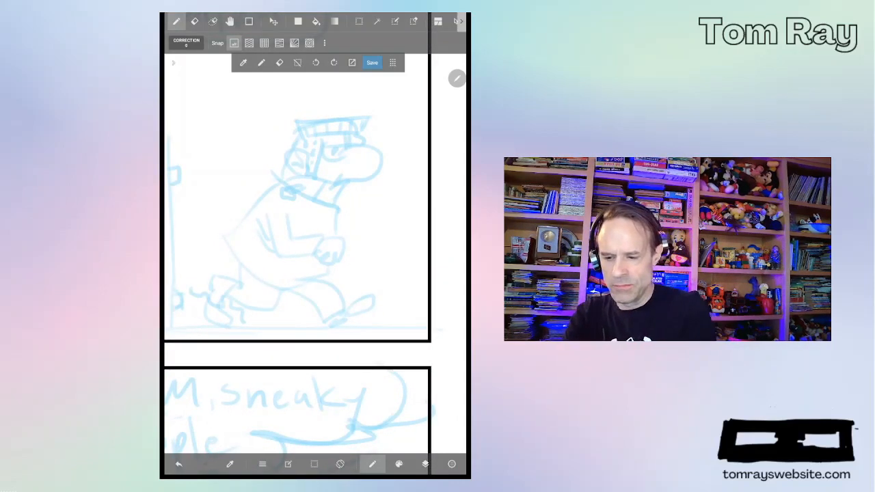
# Step: Ink the cap's flat top edge, right side and brim end on the second character
pyautogui.moveTo(292, 120); pyautogui.dragTo(366, 116)
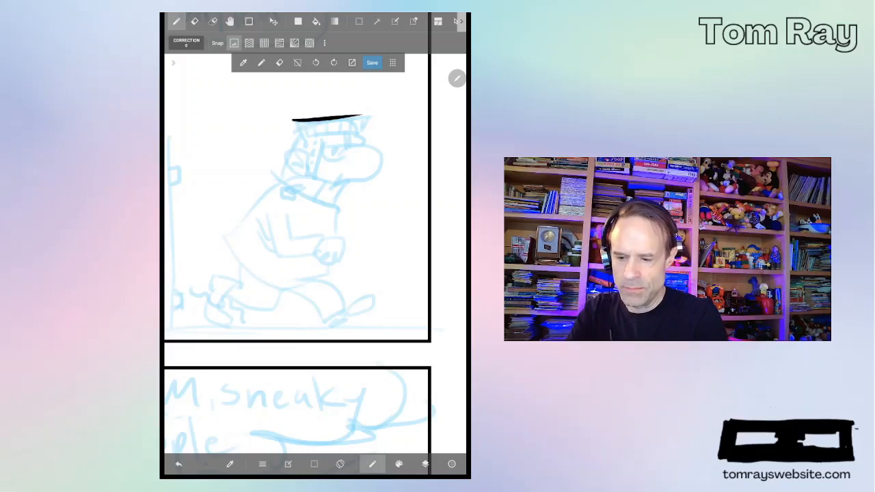
pyautogui.moveTo(365, 118)
pyautogui.mouseDown()
pyautogui.moveTo(354, 132)
pyautogui.moveTo(298, 135)
pyautogui.mouseUp()
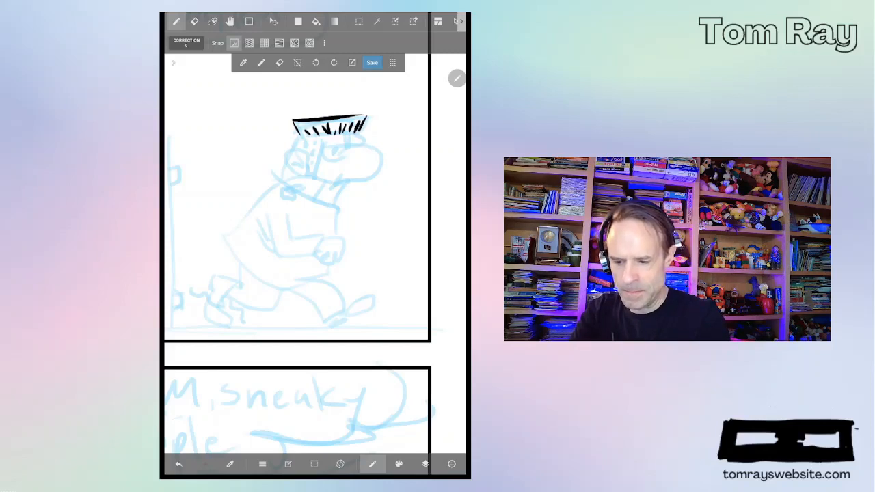
pyautogui.moveTo(354, 133)
pyautogui.mouseDown()
pyautogui.moveTo(373, 145)
pyautogui.moveTo(340, 177)
pyautogui.mouseUp()
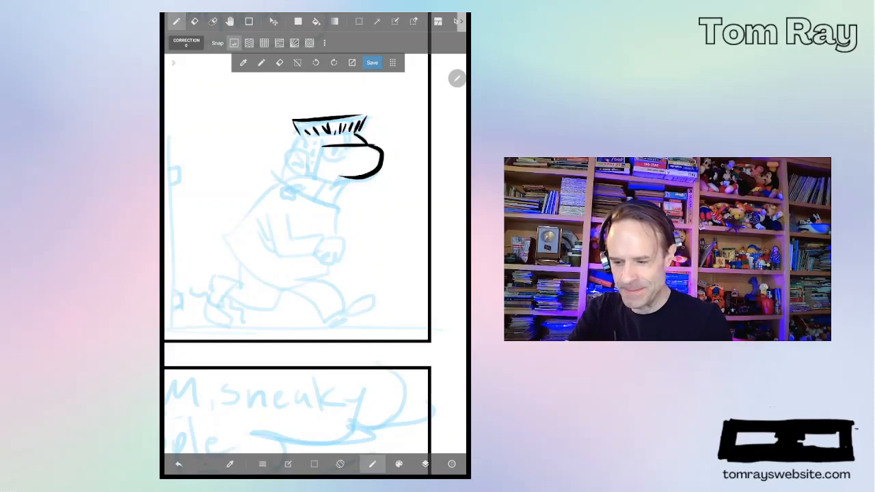
# Step: Ink the eye dot, glasses and small face details under the cap brim
pyautogui.moveTo(331, 148); pyautogui.dragTo(337, 152)
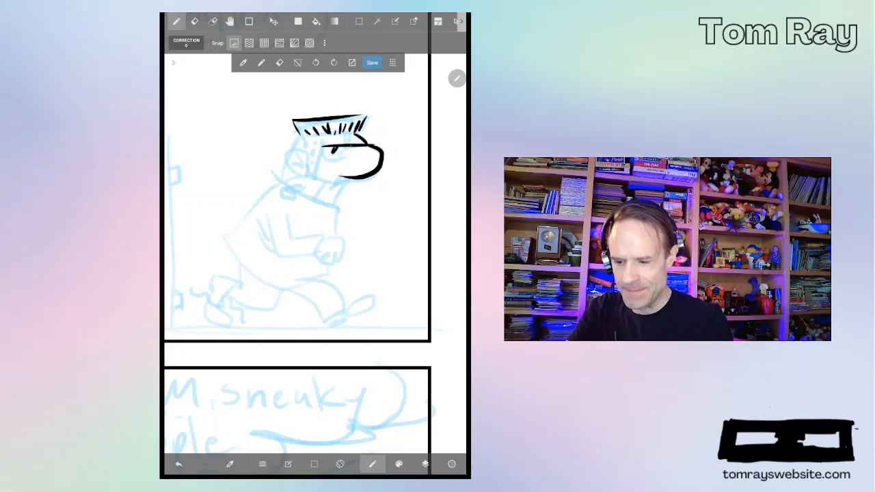
pyautogui.moveTo(340, 156); pyautogui.dragTo(321, 161)
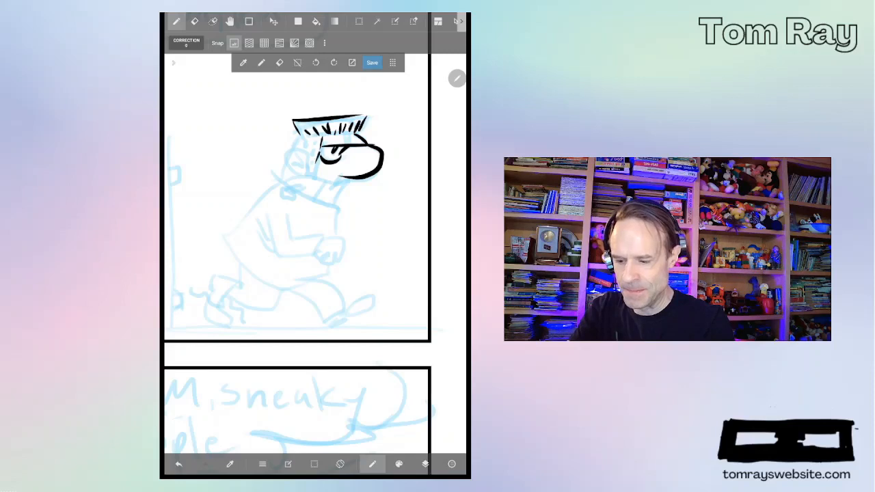
pyautogui.moveTo(320, 152); pyautogui.dragTo(313, 175)
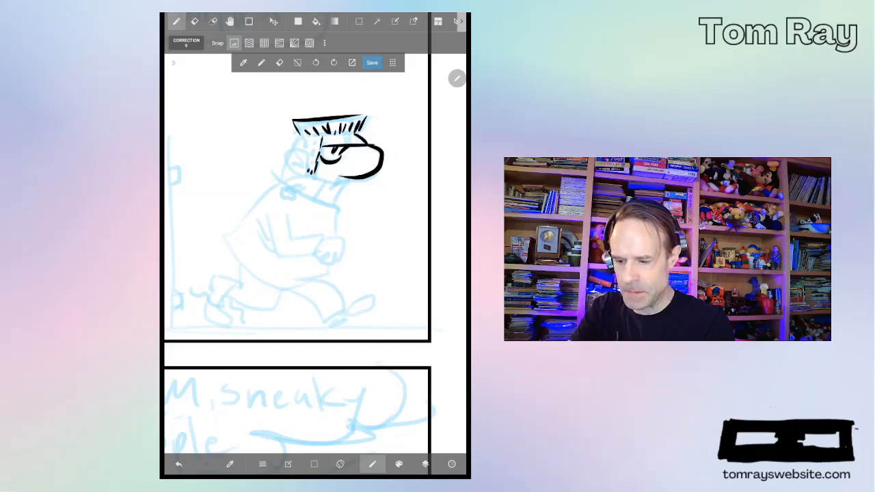
pyautogui.moveTo(309, 151); pyautogui.dragTo(307, 160)
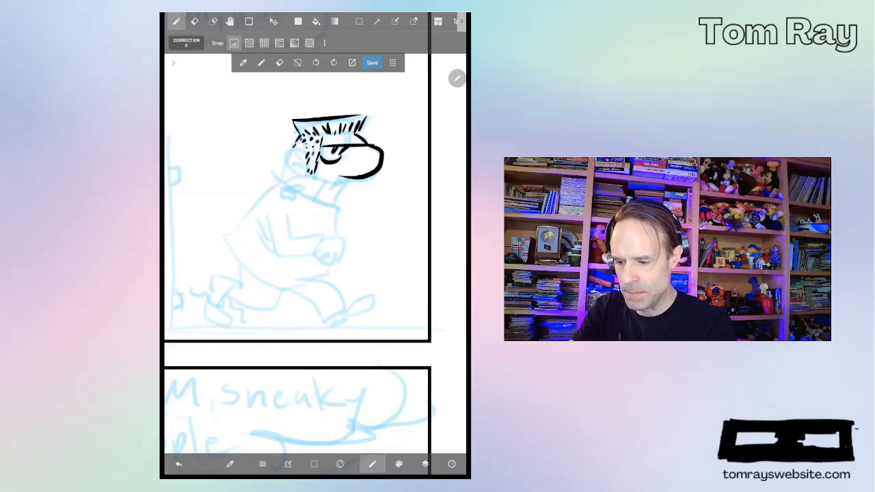
# Step: Ink the ear, the left jaw line and the line under the chin
pyautogui.moveTo(301, 146)
pyautogui.mouseDown()
pyautogui.moveTo(285, 166)
pyautogui.moveTo(295, 174)
pyautogui.mouseUp()
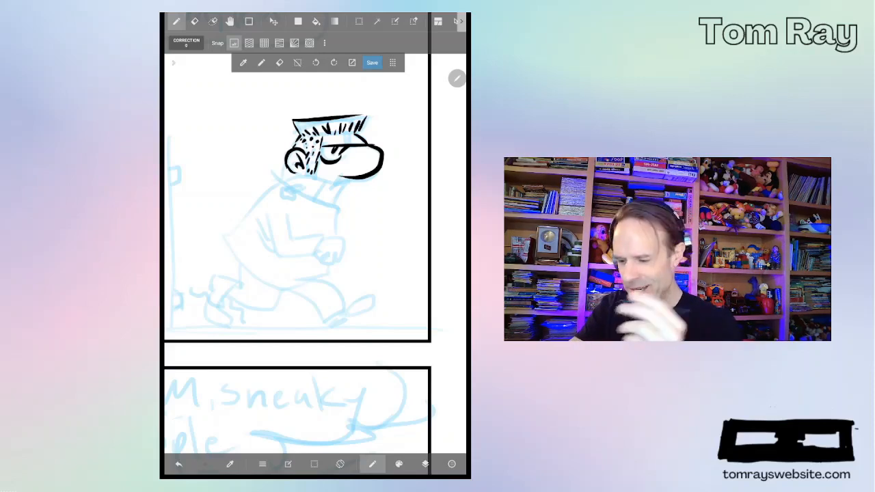
pyautogui.moveTo(287, 166); pyautogui.dragTo(283, 176)
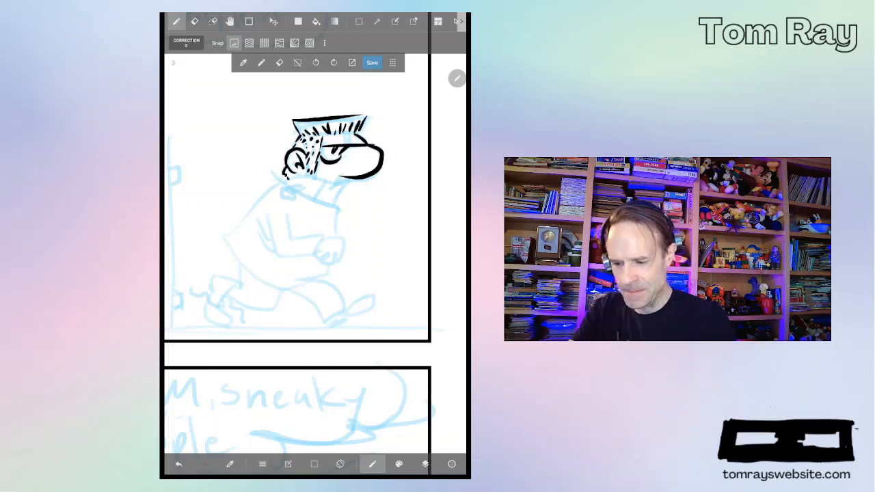
pyautogui.moveTo(341, 171)
pyautogui.mouseDown()
pyautogui.moveTo(326, 196)
pyautogui.moveTo(348, 188)
pyautogui.moveTo(332, 205)
pyautogui.mouseUp()
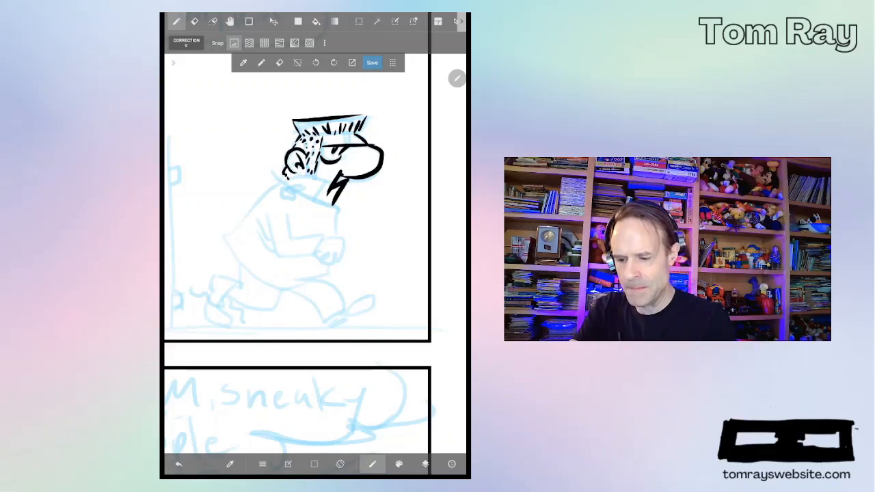
# Step: Ink a first collar and shoulder pass under the chin after undoing the last stroke
pyautogui.click(179, 465)
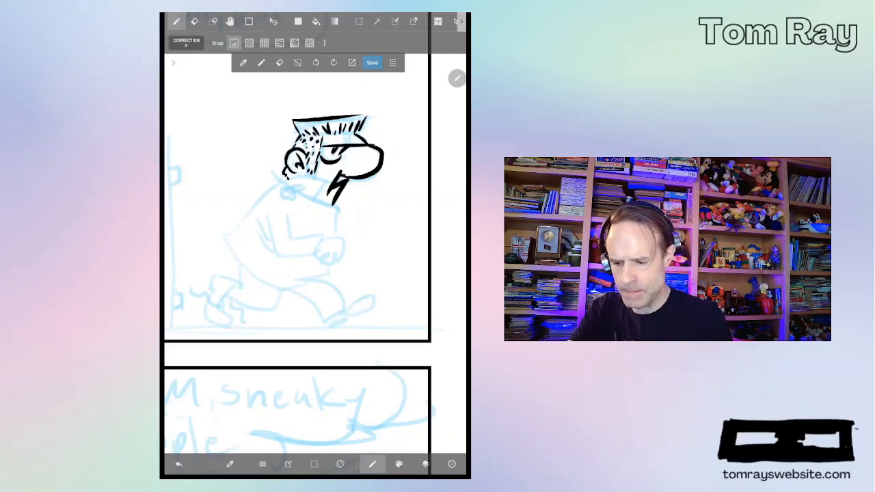
pyautogui.moveTo(282, 179); pyautogui.dragTo(327, 186)
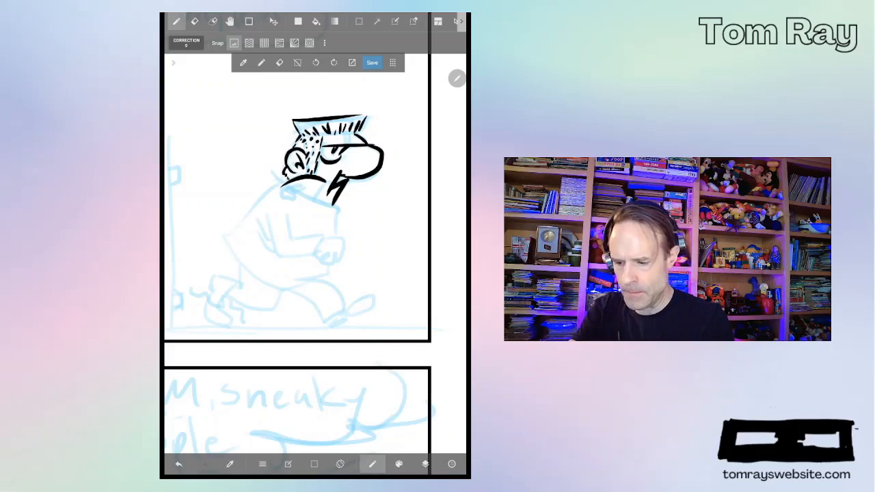
pyautogui.moveTo(282, 168)
pyautogui.mouseDown()
pyautogui.moveTo(273, 185)
pyautogui.moveTo(324, 201)
pyautogui.mouseUp()
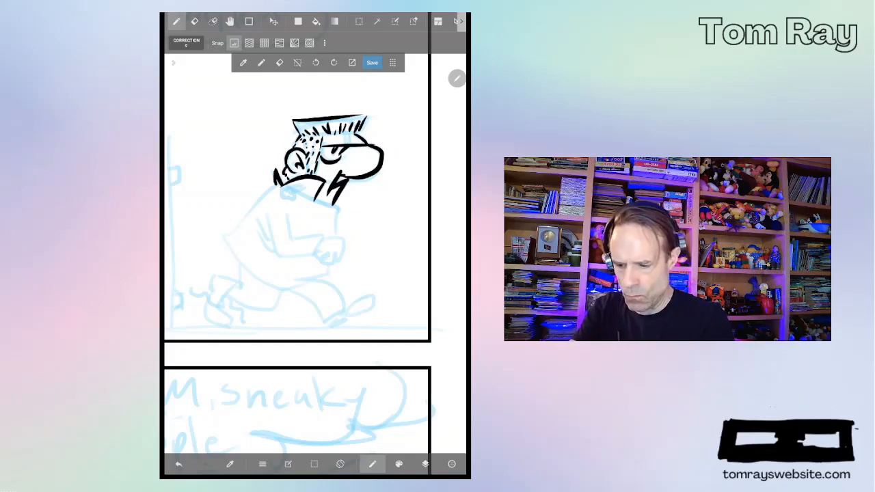
pyautogui.moveTo(289, 189); pyautogui.dragTo(265, 201)
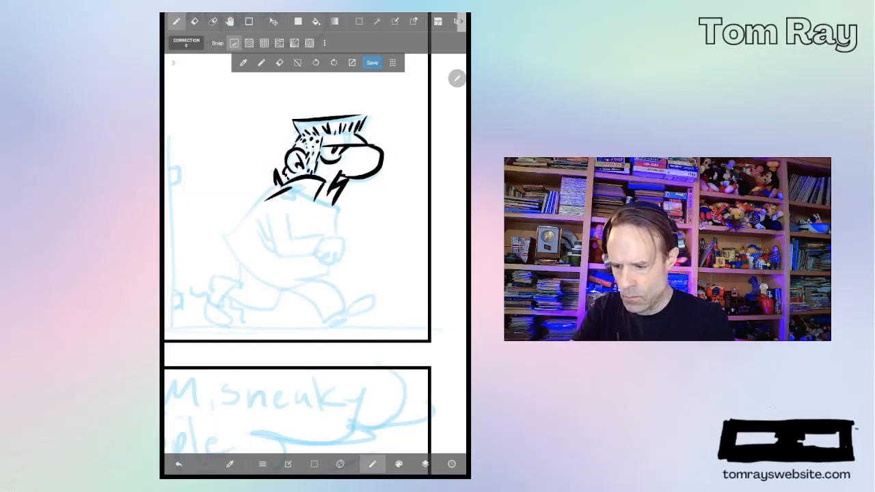
pyautogui.moveTo(292, 197)
pyautogui.mouseDown()
pyautogui.moveTo(264, 205)
pyautogui.moveTo(303, 199)
pyautogui.mouseUp()
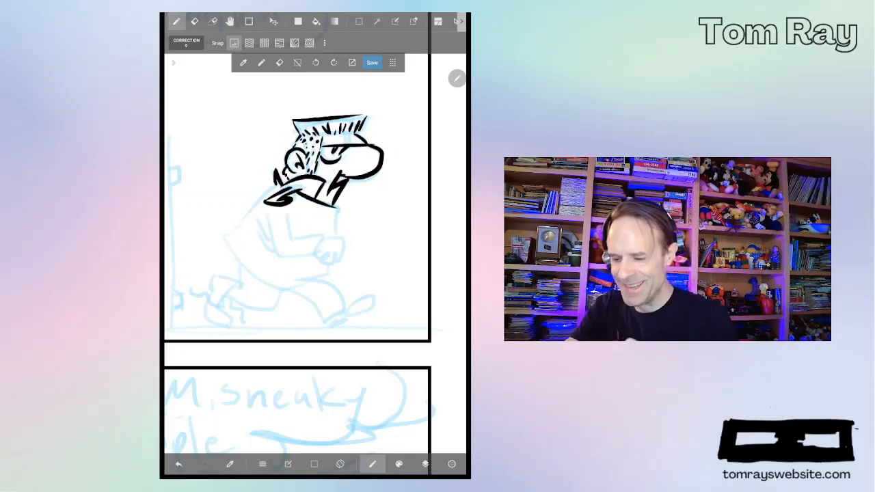
# Step: Discard the four unsatisfying chin strokes and redraw the collar
pyautogui.click(177, 464)
pyautogui.click(178, 464)
pyautogui.click(177, 464)
pyautogui.click(178, 464)
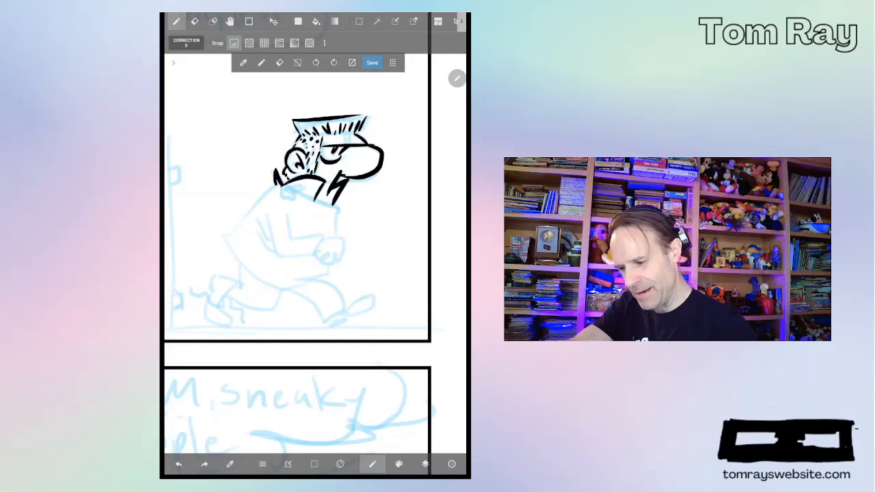
pyautogui.moveTo(286, 186); pyautogui.dragTo(331, 205)
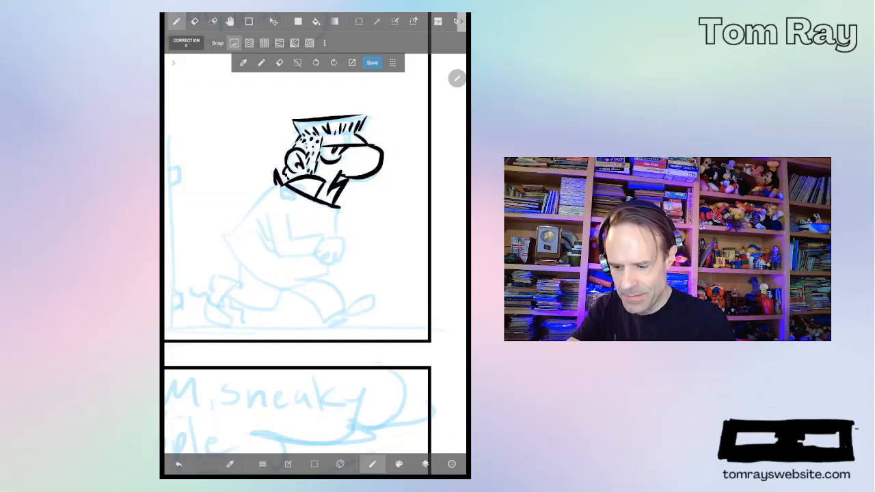
# Step: Extend the collar, ink the back curve and redo the hook of the arm
pyautogui.moveTo(335, 207); pyautogui.dragTo(333, 236)
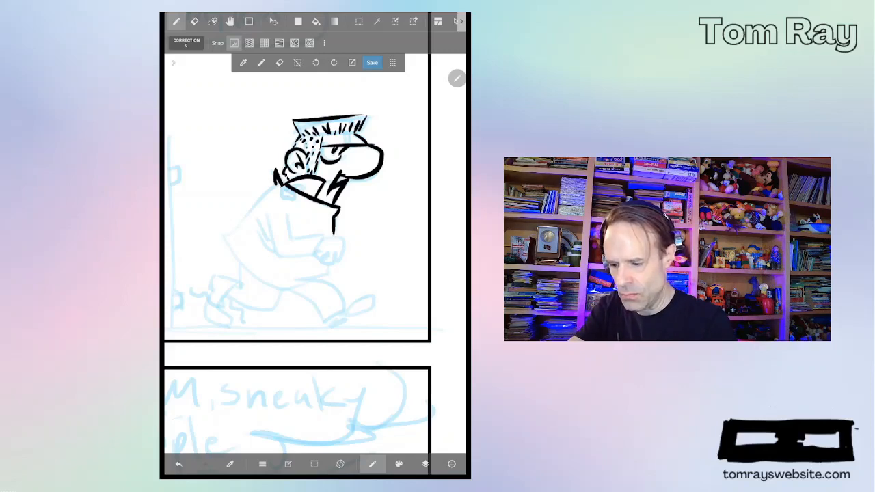
pyautogui.moveTo(271, 216)
pyautogui.mouseDown()
pyautogui.moveTo(283, 259)
pyautogui.moveTo(313, 255)
pyautogui.mouseUp()
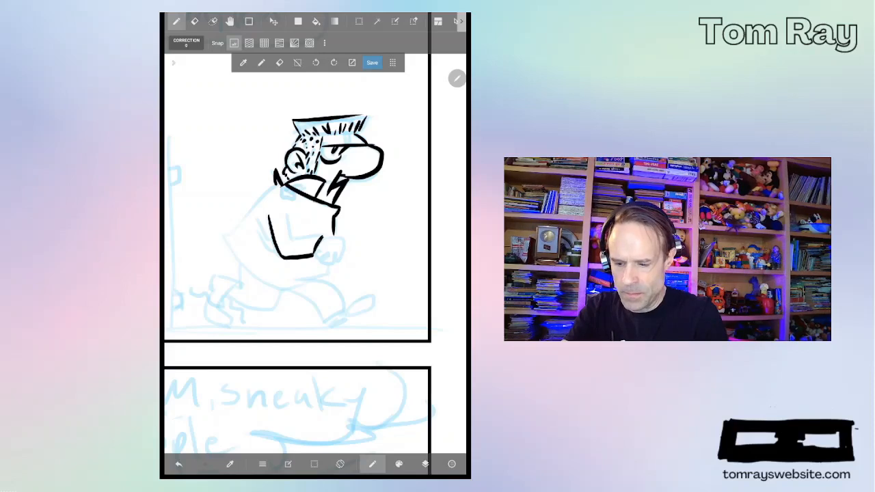
pyautogui.moveTo(322, 236)
pyautogui.mouseDown()
pyautogui.moveTo(290, 239)
pyautogui.moveTo(347, 246)
pyautogui.mouseUp()
pyautogui.hotkey('ctrl', 'z')
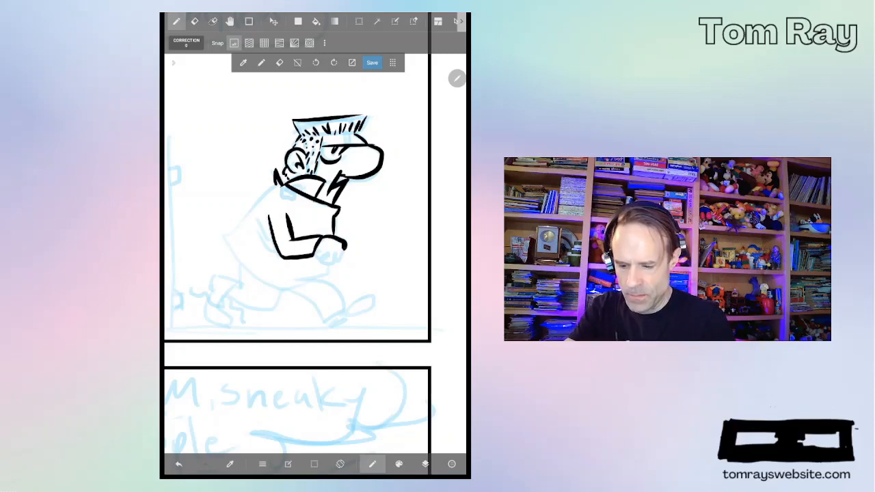
pyautogui.click(178, 465)
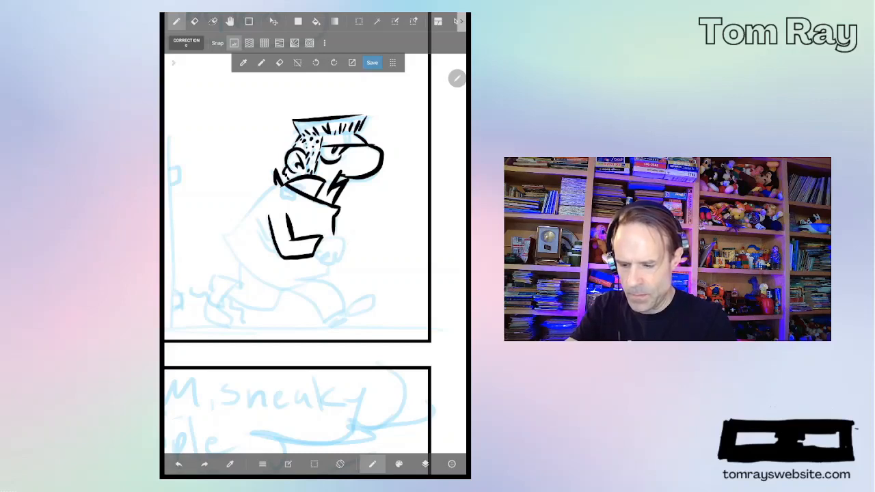
pyautogui.moveTo(336, 258)
pyautogui.mouseDown()
pyautogui.moveTo(343, 238)
pyautogui.moveTo(335, 264)
pyautogui.moveTo(323, 250)
pyautogui.mouseUp()
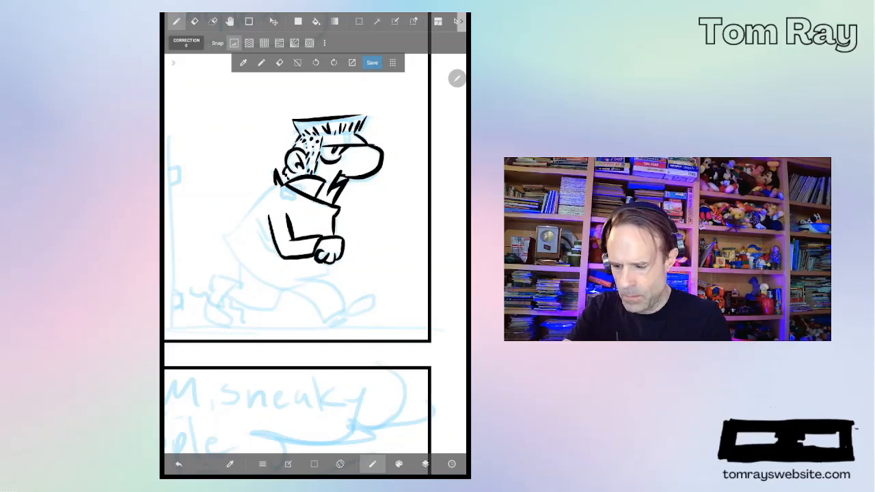
# Step: Ink the arm against the back, the back line, the cane and the coat's lower curve
pyautogui.moveTo(257, 219); pyautogui.dragTo(274, 252)
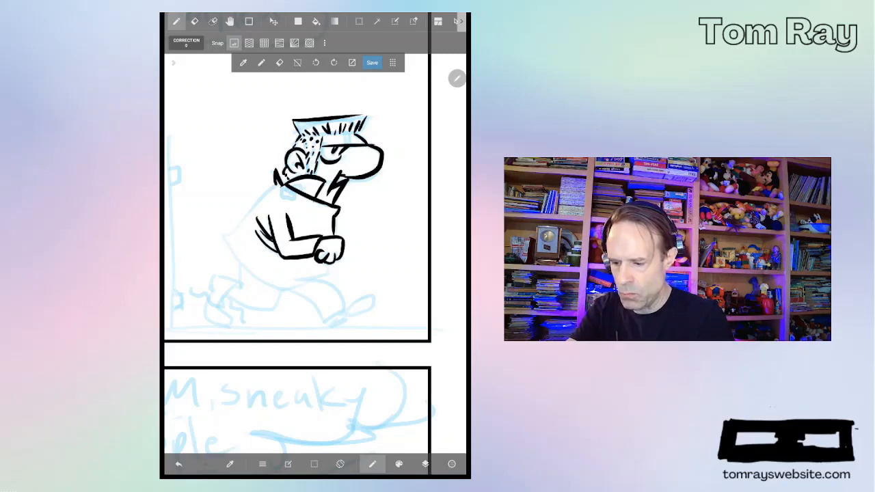
pyautogui.moveTo(274, 186); pyautogui.dragTo(236, 232)
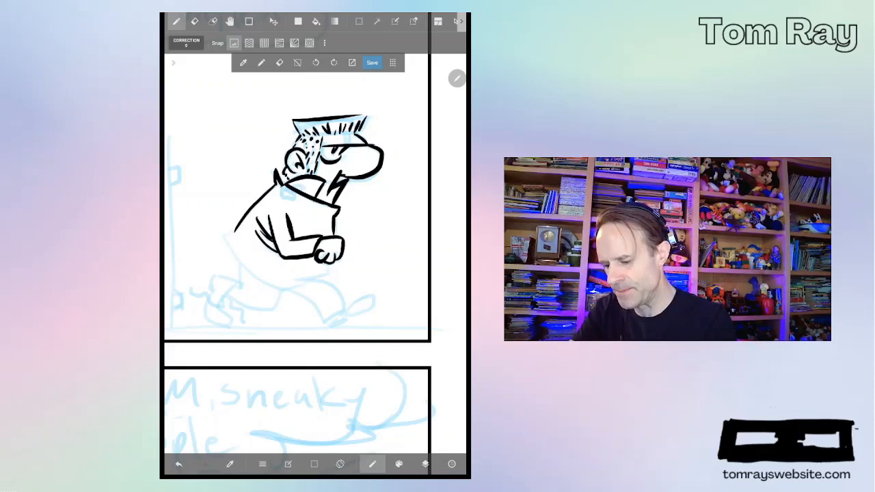
pyautogui.moveTo(233, 233); pyautogui.dragTo(222, 236)
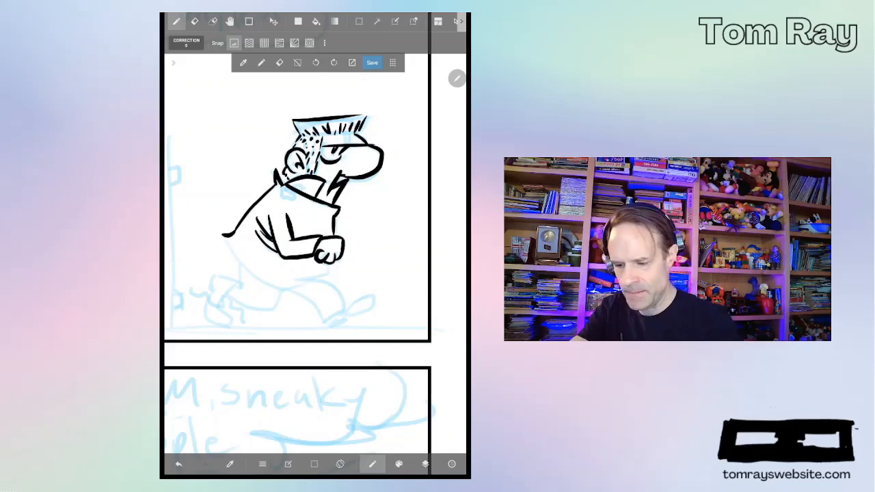
pyautogui.moveTo(331, 263); pyautogui.dragTo(332, 279)
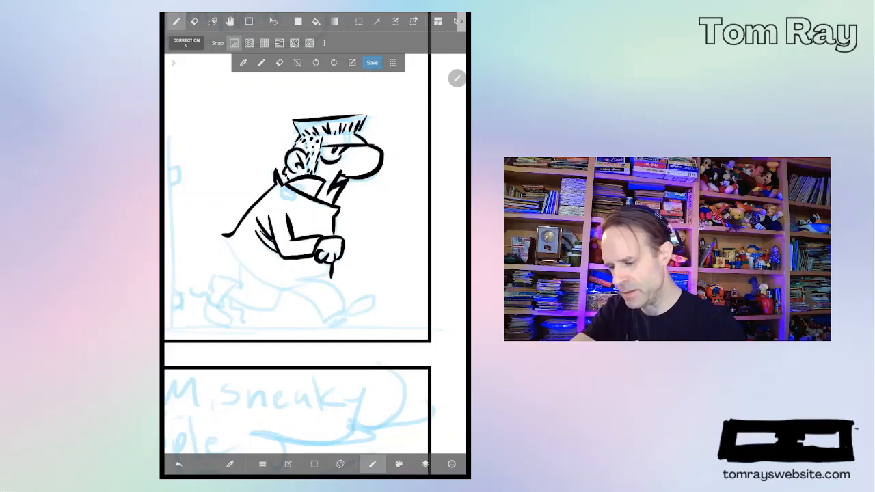
pyautogui.moveTo(223, 236); pyautogui.dragTo(273, 284)
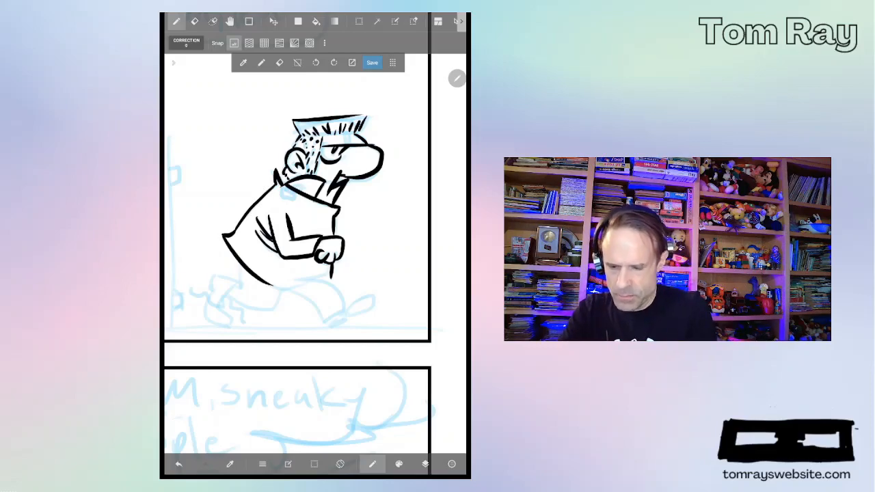
pyautogui.scroll(-5, 294, 273)
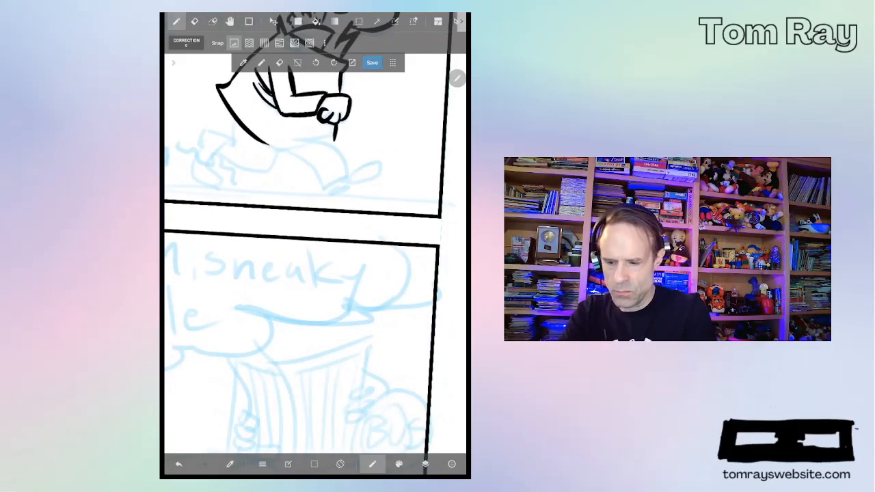
# Step: Ink the running man's hip, body underside and upper leg lines, undoing stray strokes
pyautogui.moveTo(268, 147); pyautogui.dragTo(313, 144)
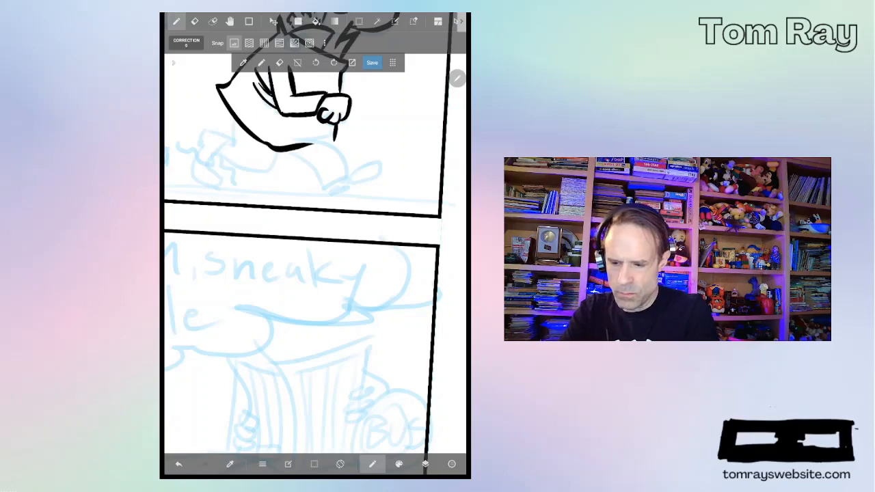
pyautogui.click(179, 463)
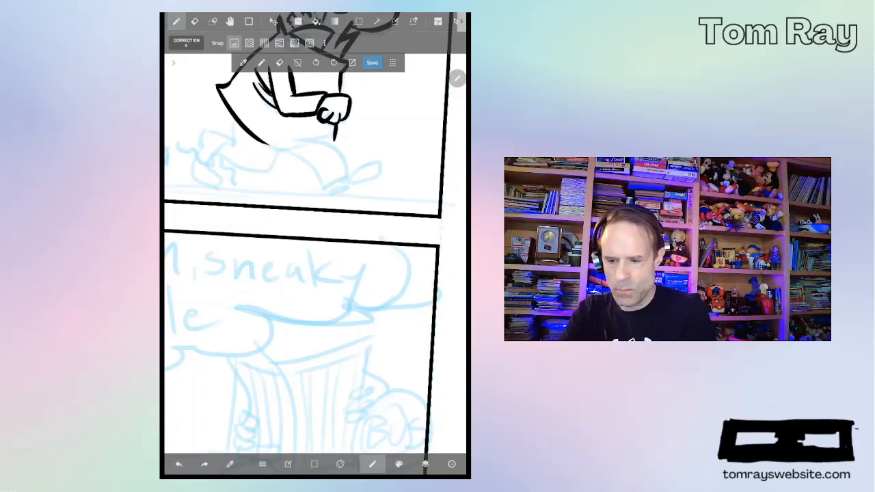
pyautogui.moveTo(294, 140); pyautogui.dragTo(357, 178)
pyautogui.click(179, 463)
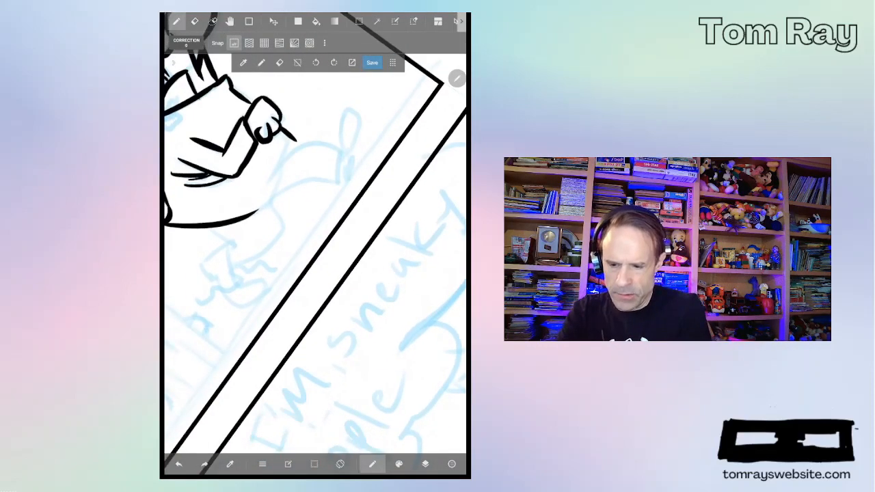
pyautogui.moveTo(273, 170); pyautogui.dragTo(338, 154)
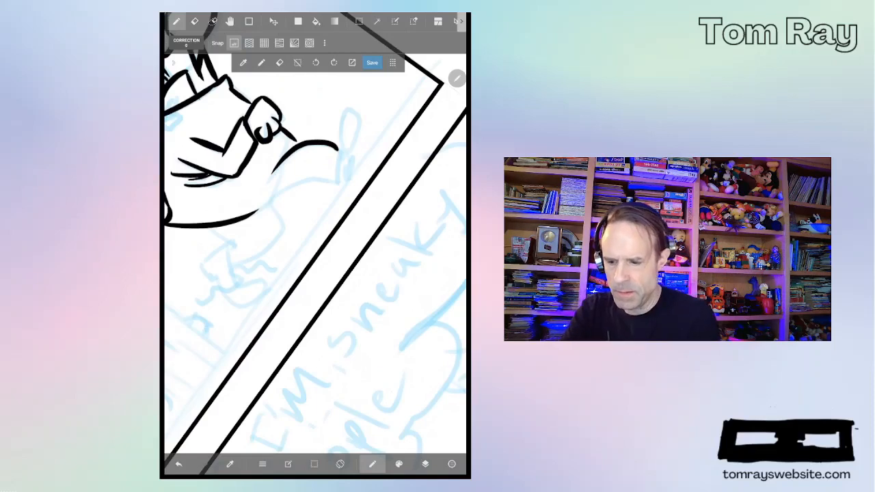
pyautogui.moveTo(273, 166)
pyautogui.mouseDown()
pyautogui.moveTo(268, 202)
pyautogui.moveTo(253, 214)
pyautogui.moveTo(344, 181)
pyautogui.moveTo(353, 107)
pyautogui.mouseUp()
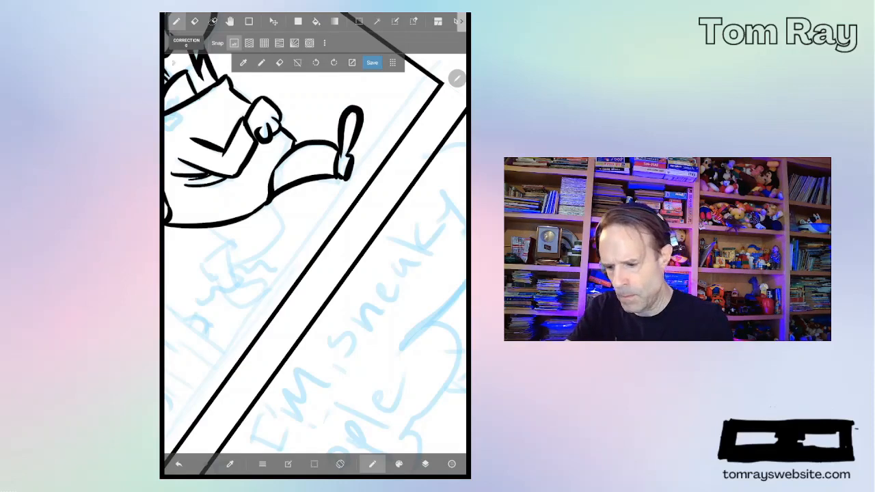
pyautogui.moveTo(268, 205); pyautogui.dragTo(275, 241)
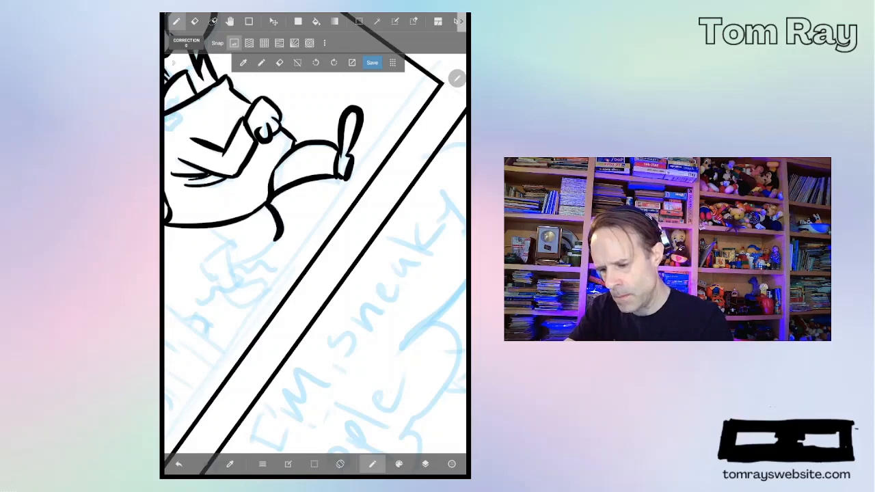
# Step: Ink the trouser leg, lower leg and shoe with heel and top edge, then level the canvas
pyautogui.moveTo(232, 267); pyautogui.dragTo(274, 238)
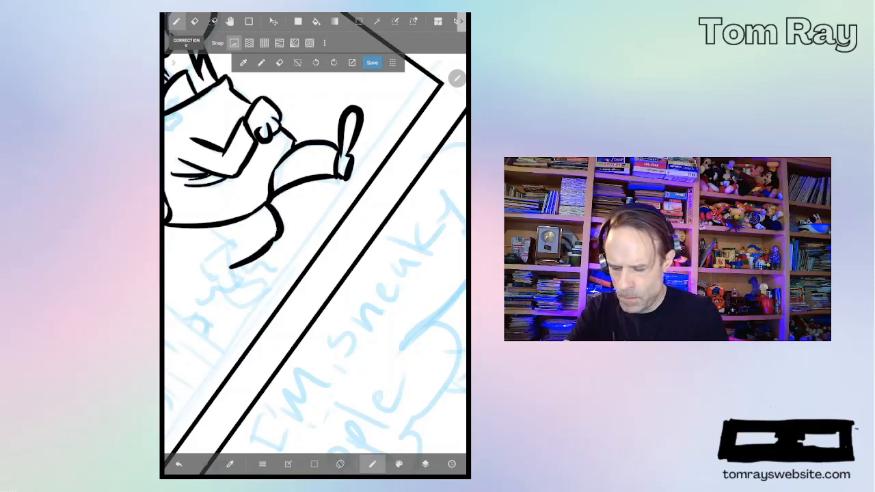
pyautogui.click(178, 463)
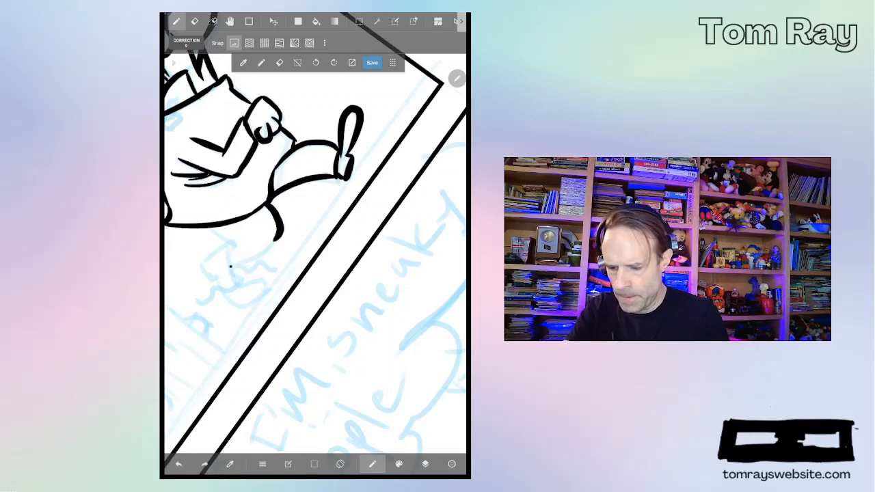
pyautogui.moveTo(230, 265); pyautogui.dragTo(276, 238)
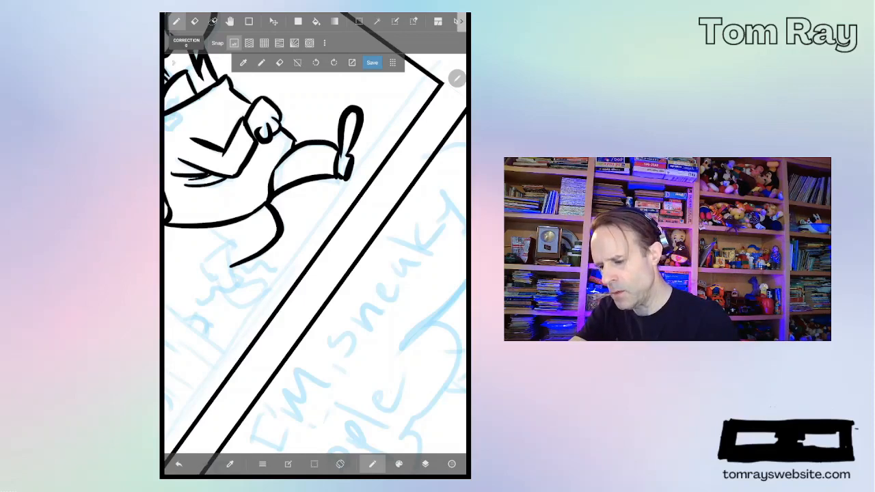
pyautogui.moveTo(209, 230)
pyautogui.mouseDown()
pyautogui.moveTo(236, 245)
pyautogui.moveTo(217, 256)
pyautogui.moveTo(230, 267)
pyautogui.mouseUp()
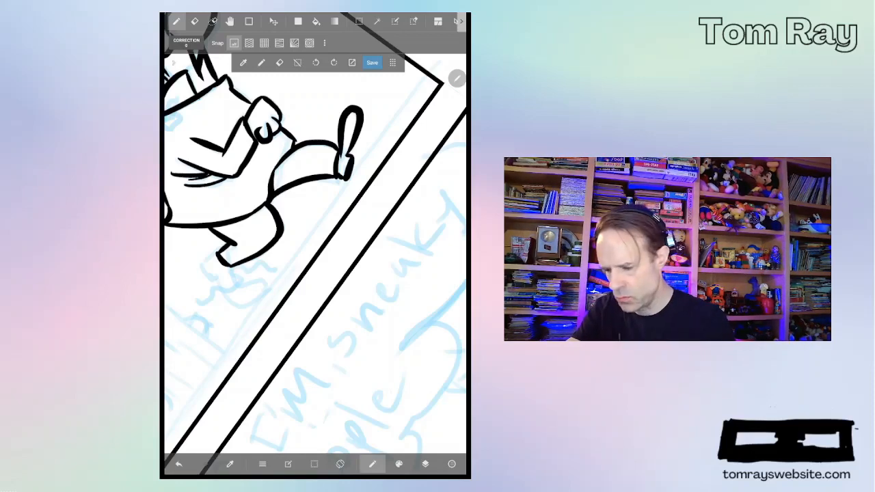
pyautogui.moveTo(216, 254)
pyautogui.mouseDown()
pyautogui.moveTo(198, 267)
pyautogui.moveTo(243, 307)
pyautogui.moveTo(266, 289)
pyautogui.moveTo(236, 292)
pyautogui.moveTo(239, 286)
pyautogui.mouseUp()
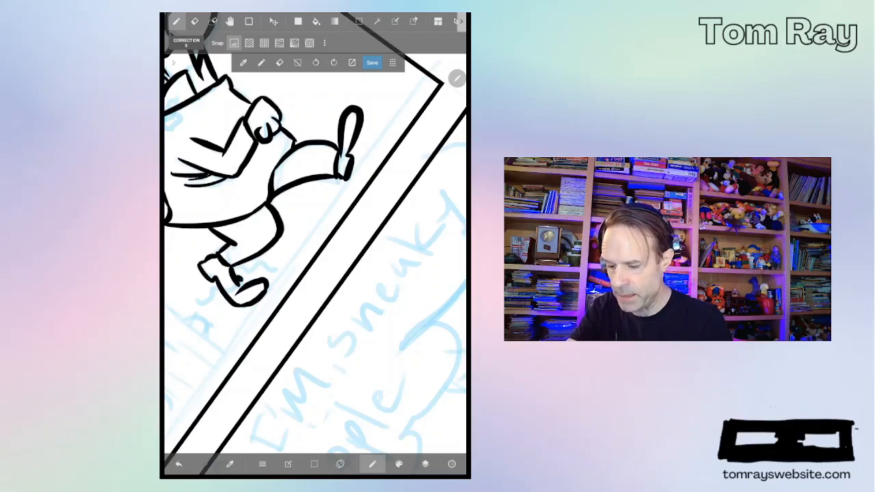
pyautogui.moveTo(220, 287); pyautogui.dragTo(188, 308)
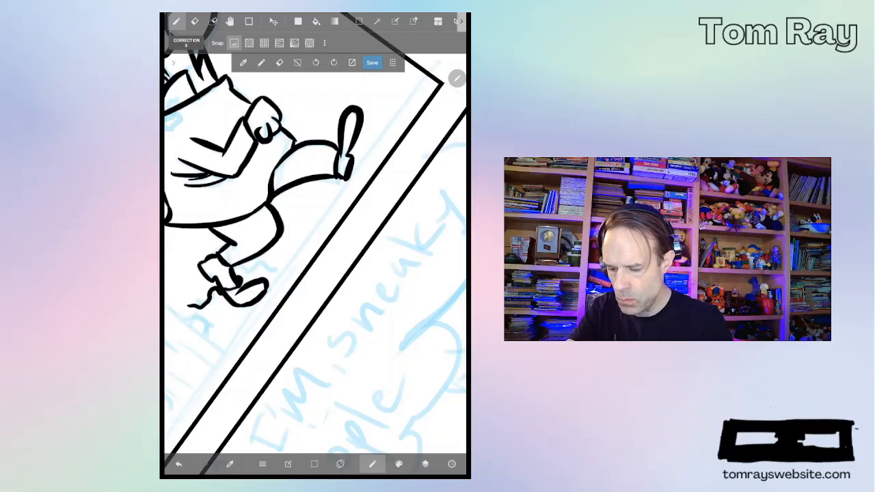
pyautogui.moveTo(239, 268); pyautogui.dragTo(282, 272)
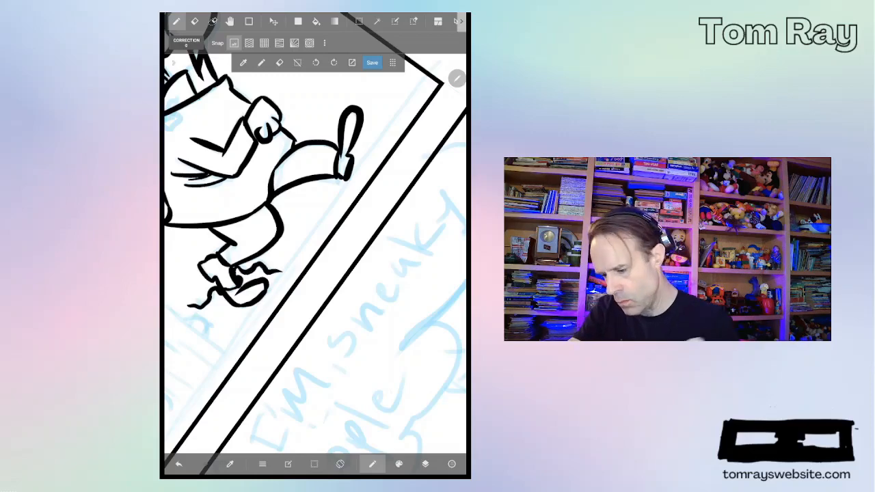
pyautogui.moveTo(314, 274); pyautogui.dragTo(314, 205)
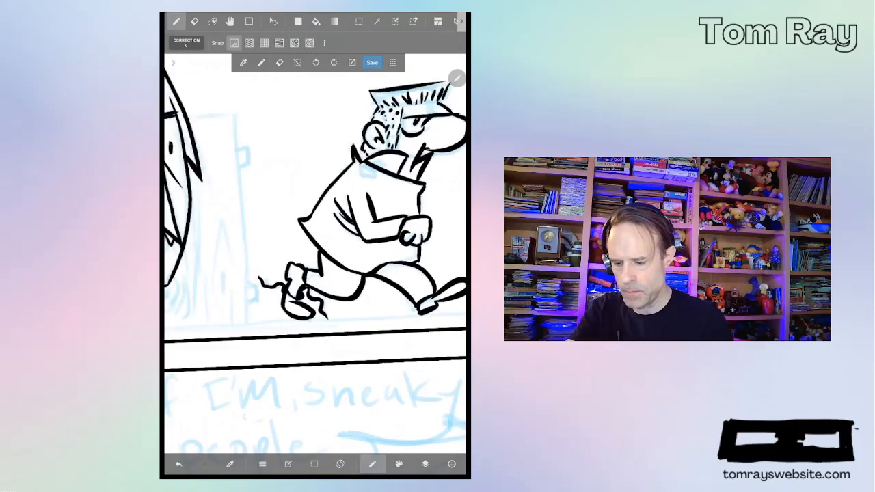
pyautogui.scroll(-3, 314, 205)
pyautogui.scroll(-3, 314, 205)
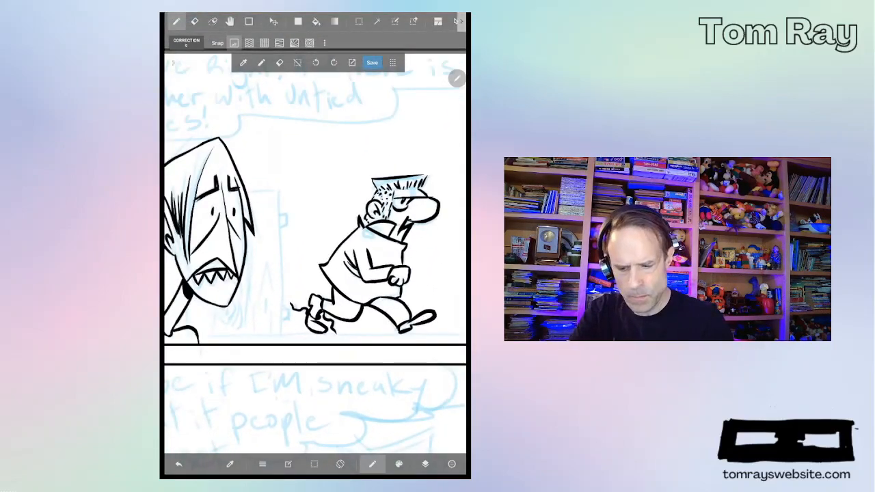
# Step: With grid snap on, ink the straight top edge of the door frame behind the character
pyautogui.moveTo(315, 225); pyautogui.dragTo(306, 205)
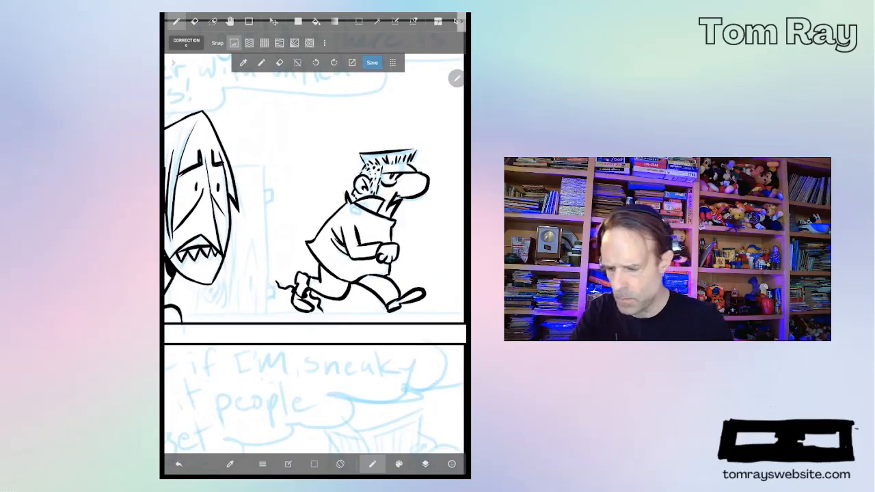
pyautogui.moveTo(239, 205)
pyautogui.mouseDown()
pyautogui.moveTo(321, 212)
pyautogui.moveTo(316, 204)
pyautogui.mouseUp()
pyautogui.click(264, 43)
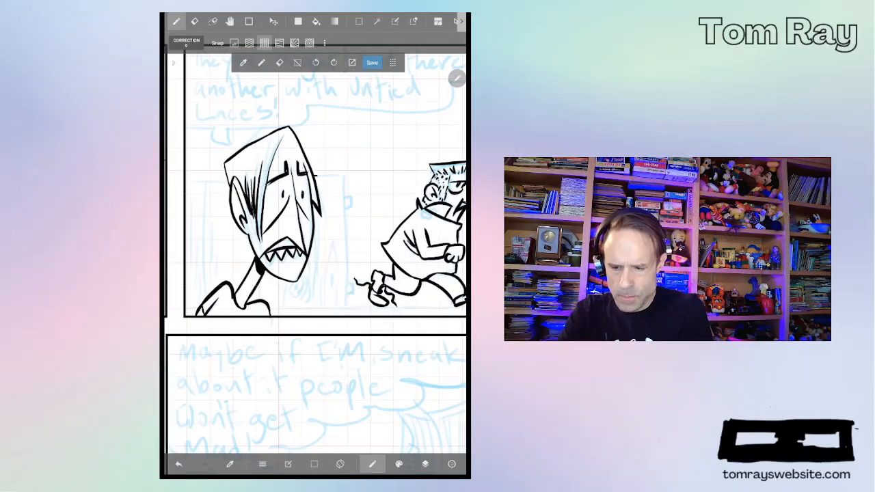
pyautogui.moveTo(317, 176); pyautogui.dragTo(344, 176)
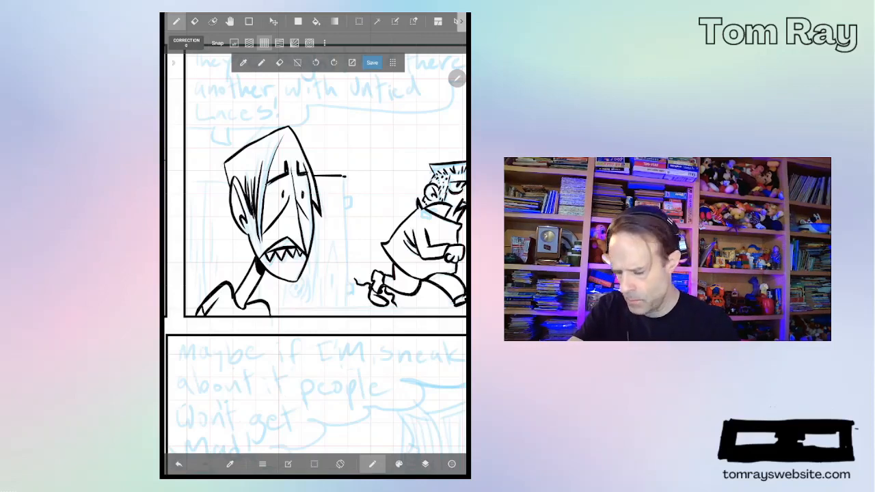
pyautogui.click(178, 464)
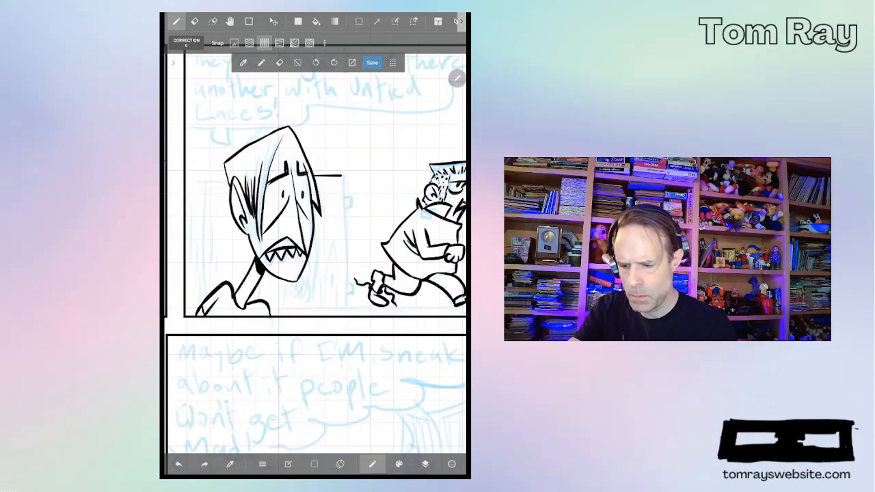
# Step: Ink the door frame's right edge with hinges and extend its top line left of the head
pyautogui.moveTo(343, 176); pyautogui.dragTo(344, 309)
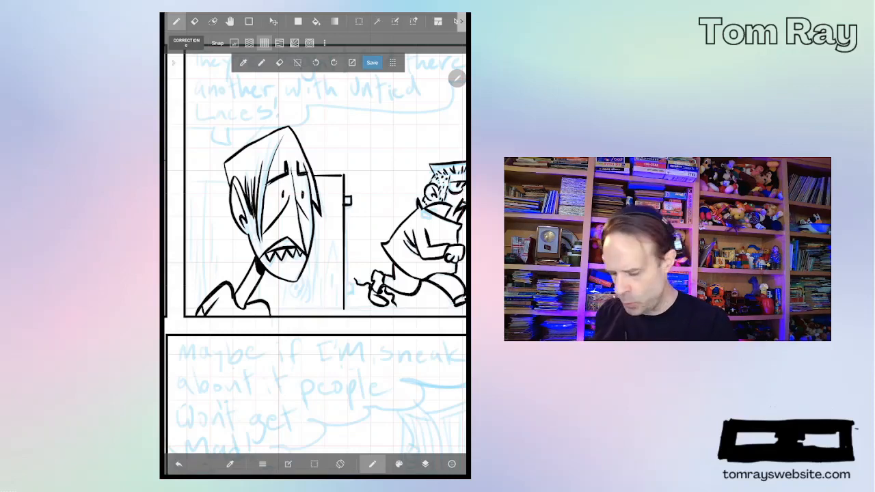
pyautogui.click(178, 464)
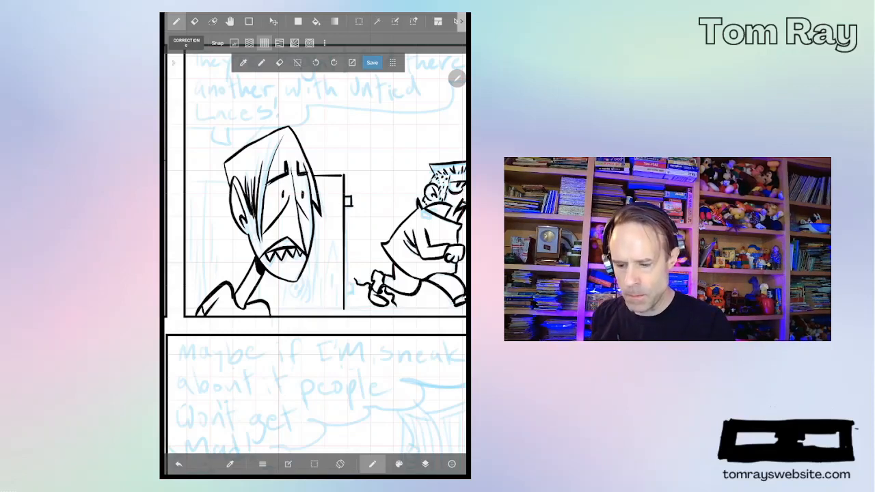
pyautogui.click(178, 464)
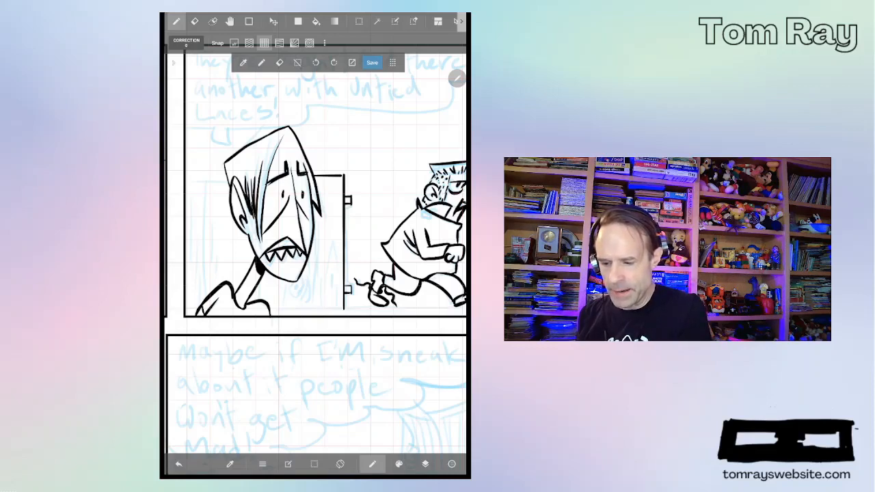
pyautogui.moveTo(227, 174); pyautogui.dragTo(188, 175)
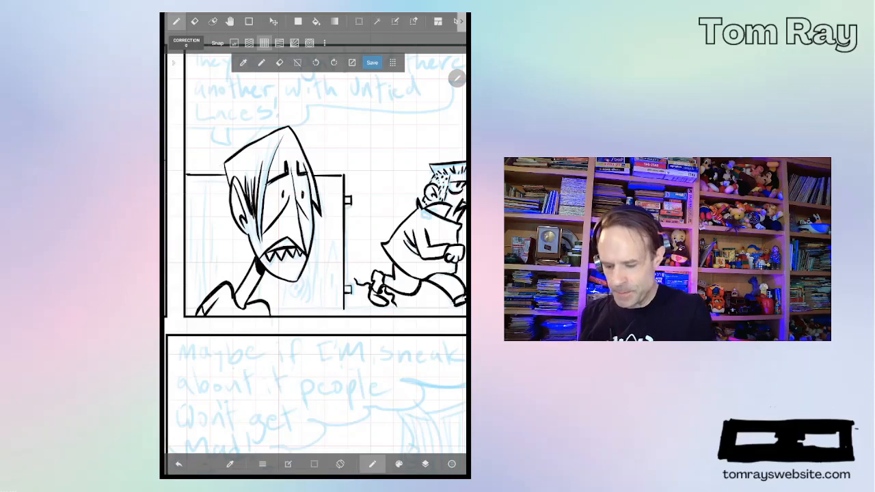
# Step: Ink four vertical plank lines inside the door on both sides of the character's face
pyautogui.click(178, 464)
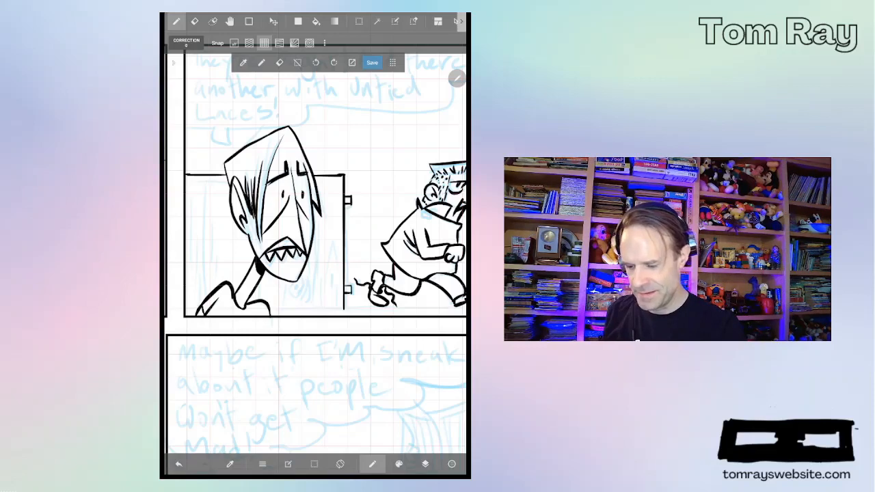
pyautogui.moveTo(312, 303); pyautogui.dragTo(313, 264)
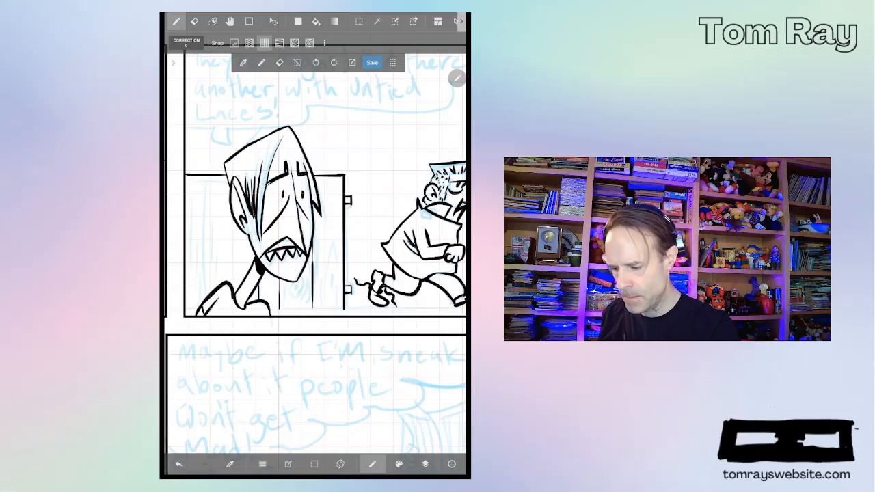
pyautogui.moveTo(233, 287); pyautogui.dragTo(233, 232)
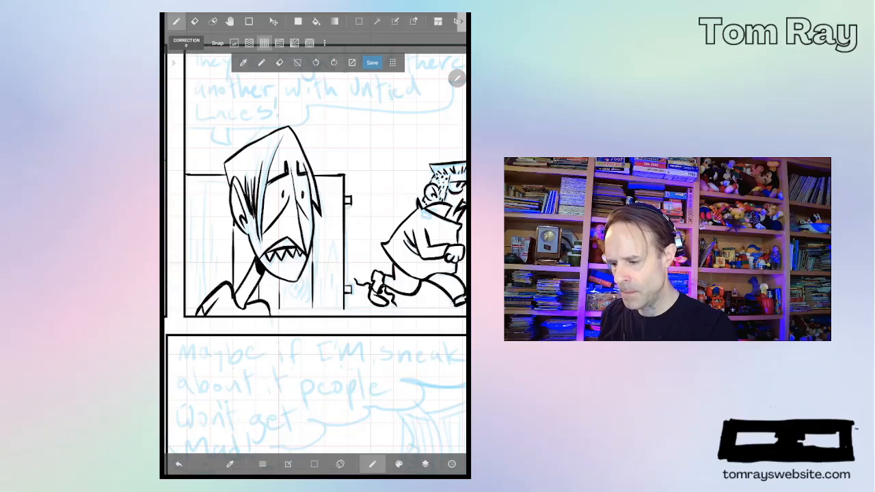
pyautogui.moveTo(208, 175); pyautogui.dragTo(208, 272)
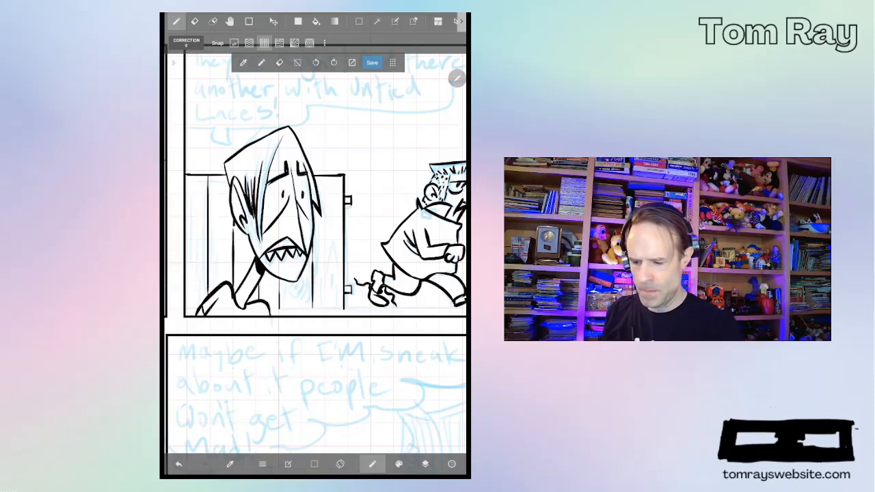
pyautogui.moveTo(317, 217); pyautogui.dragTo(317, 266)
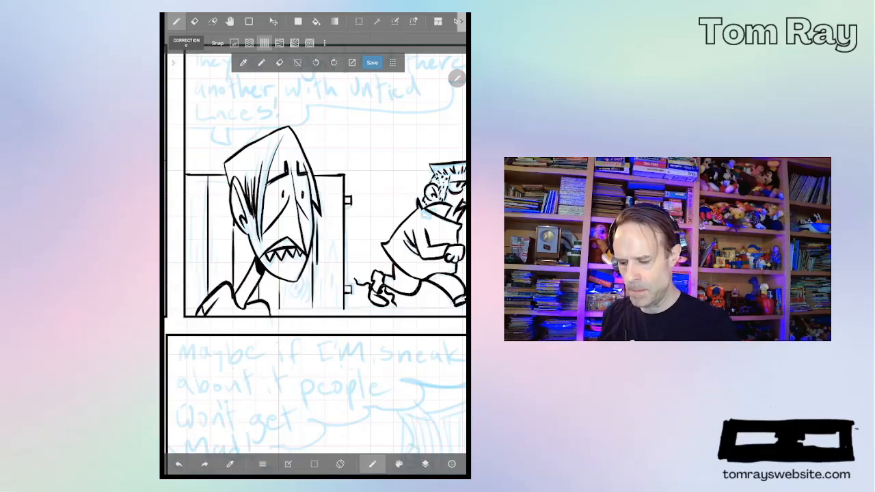
pyautogui.scroll(5, 287, 218)
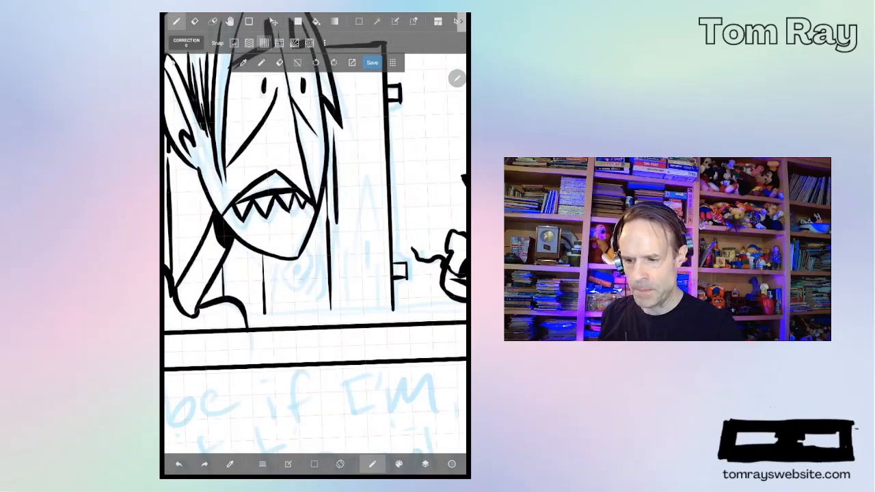
pyautogui.scroll(2, 287, 205)
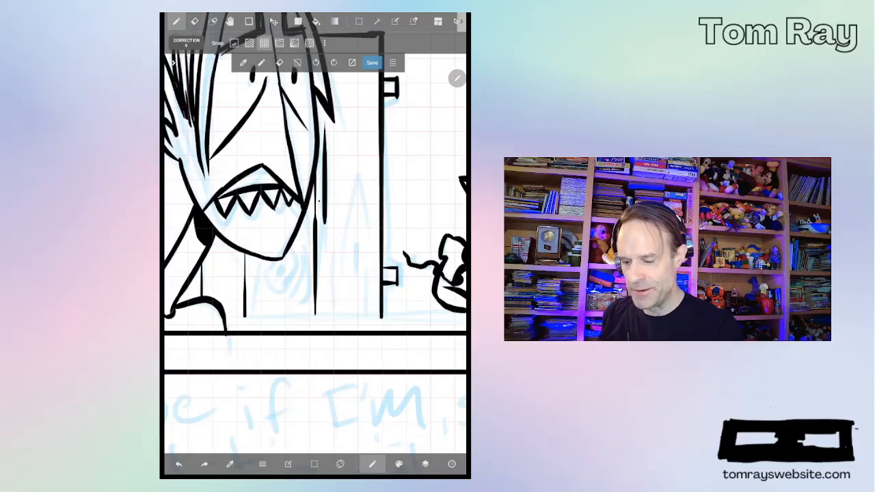
# Step: Ink vertical plank lines, the door's bottom edge and long grain lines over the blue sketch
pyautogui.moveTo(319, 208)
pyautogui.mouseDown()
pyautogui.moveTo(320, 269)
pyautogui.moveTo(334, 311)
pyautogui.mouseUp()
pyautogui.moveTo(367, 266); pyautogui.dragTo(366, 316)
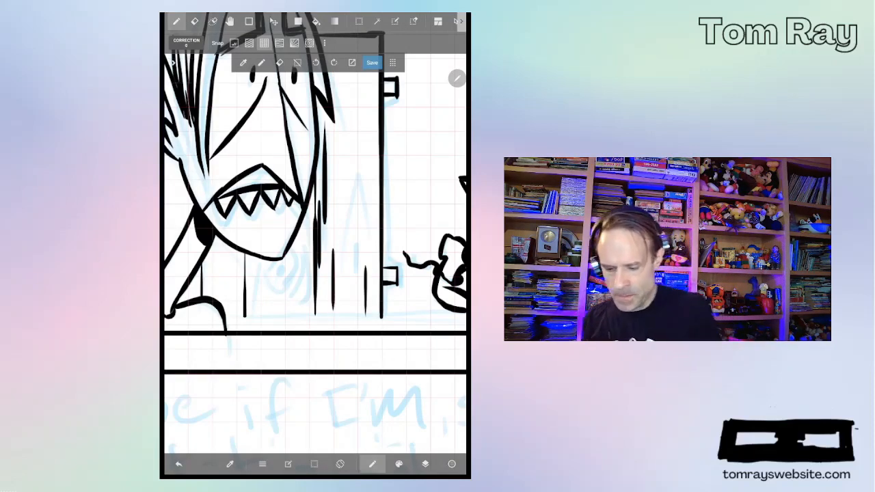
pyautogui.moveTo(225, 317); pyautogui.dragTo(379, 317)
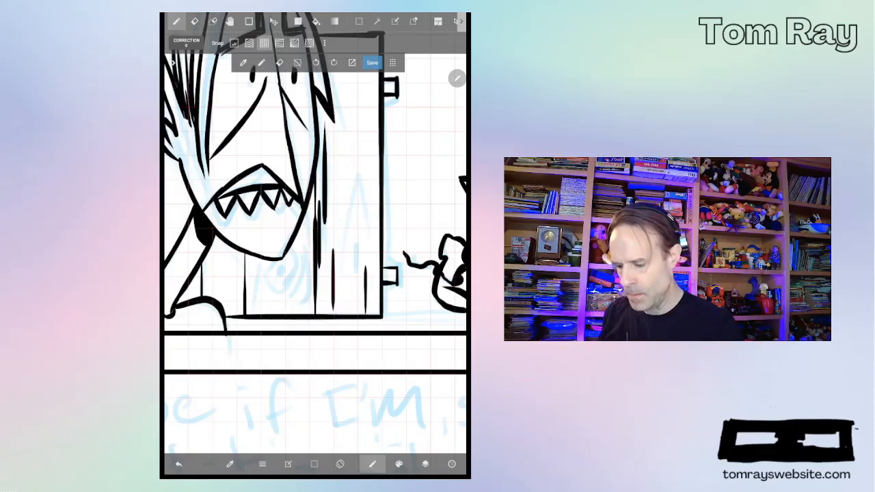
pyautogui.moveTo(255, 261); pyautogui.dragTo(254, 311)
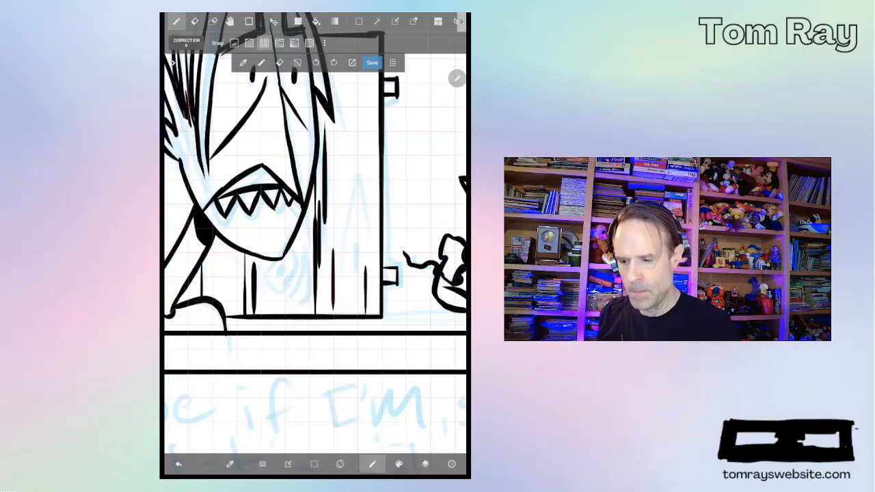
pyautogui.moveTo(274, 205); pyautogui.dragTo(356, 192)
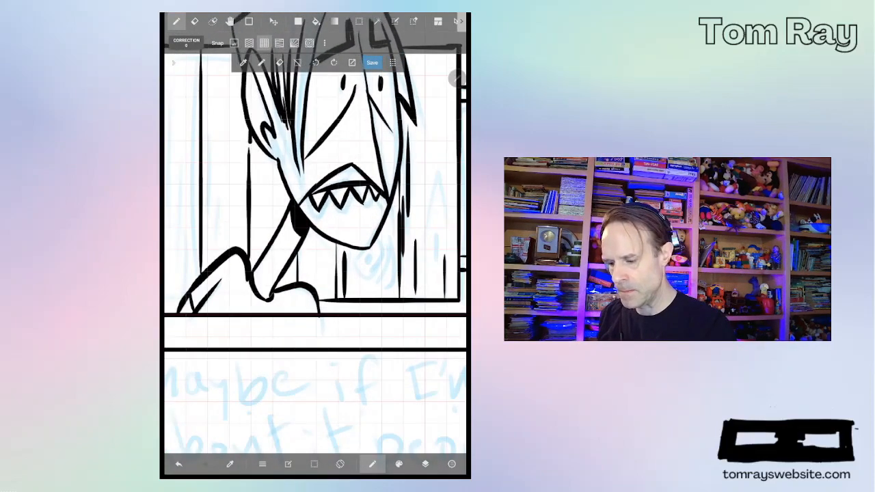
pyautogui.moveTo(218, 200); pyautogui.dragTo(218, 227)
pyautogui.moveTo(209, 126); pyautogui.dragTo(205, 244)
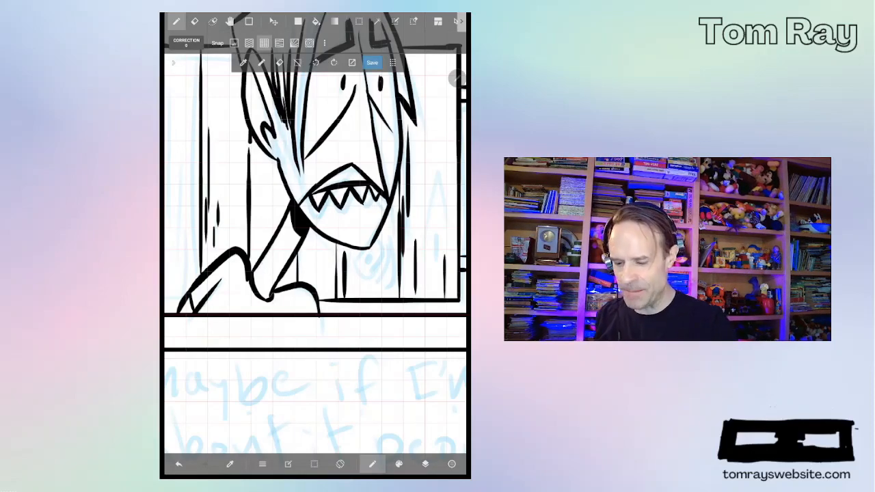
# Step: Add more long vertical grain lines and short marks down the lower door
pyautogui.moveTo(273, 205); pyautogui.dragTo(342, 219)
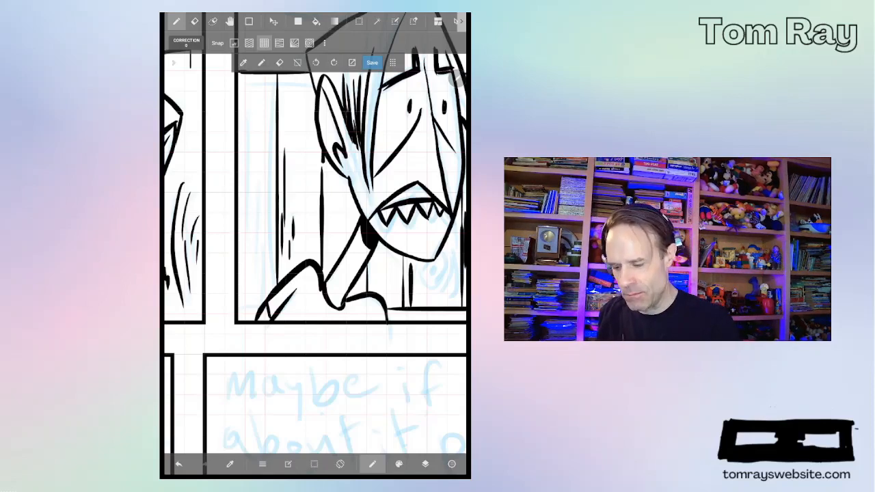
pyautogui.moveTo(260, 306); pyautogui.dragTo(244, 310)
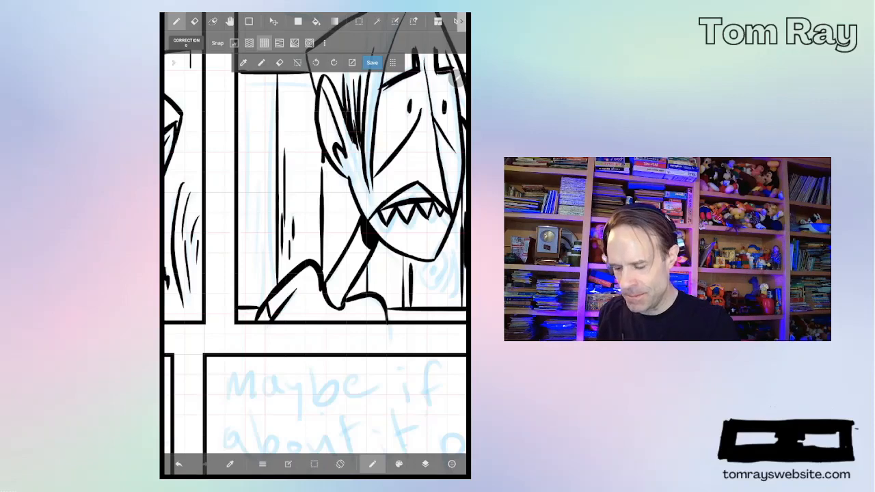
pyautogui.moveTo(272, 86); pyautogui.dragTo(263, 297)
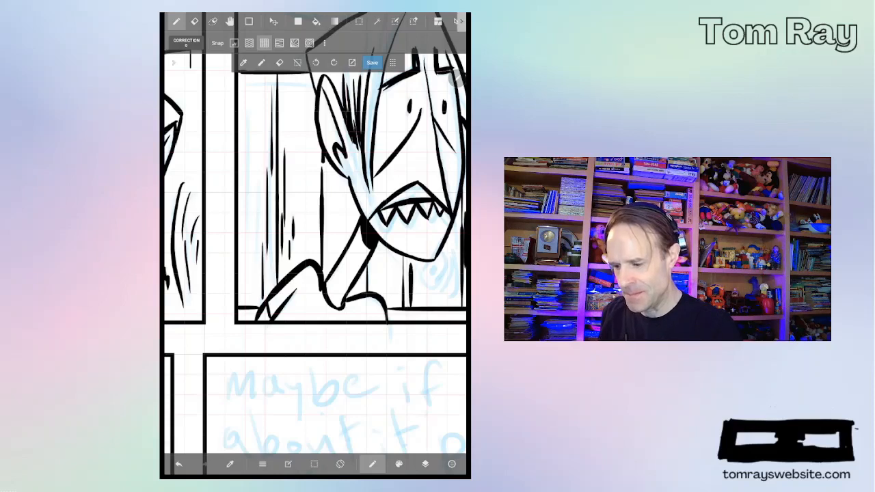
pyautogui.moveTo(258, 178); pyautogui.dragTo(258, 270)
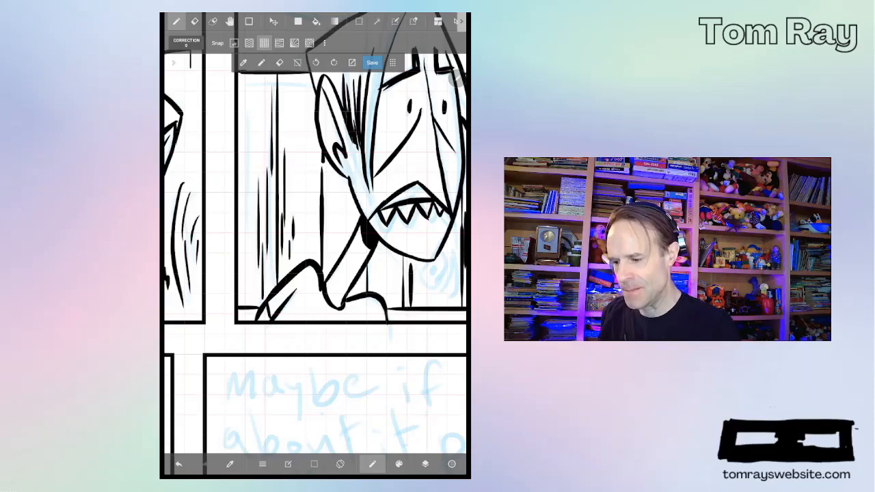
pyautogui.moveTo(247, 113); pyautogui.dragTo(243, 257)
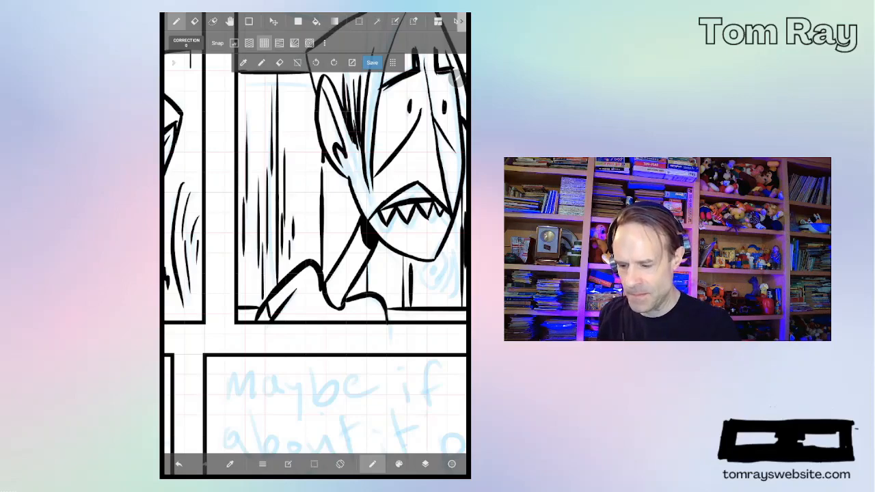
pyautogui.moveTo(312, 228); pyautogui.dragTo(312, 261)
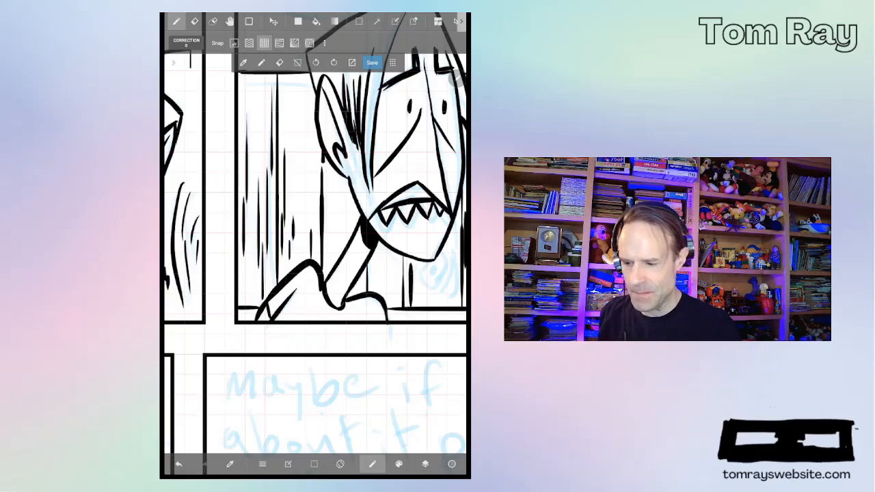
pyautogui.scroll(3, 314, 240)
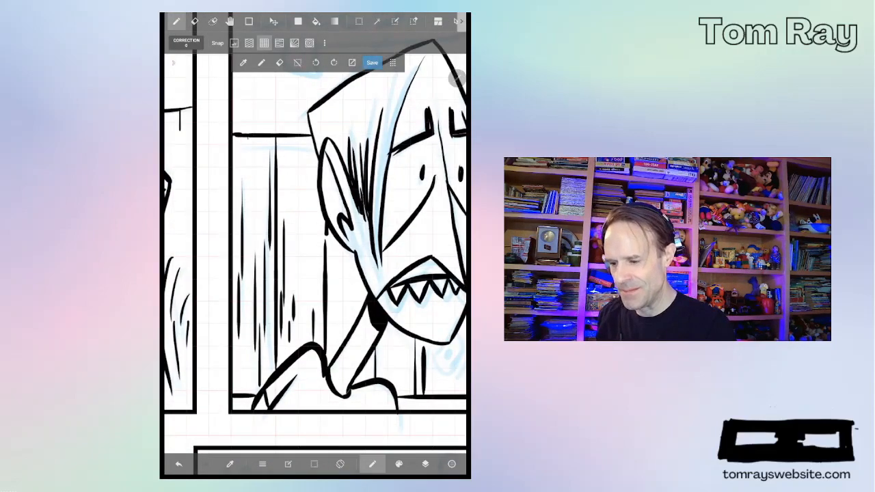
# Step: Add short grain strokes near the door's top and right, then shift toward the running character
pyautogui.moveTo(247, 140); pyautogui.dragTo(247, 166)
pyautogui.moveTo(295, 136); pyautogui.dragTo(294, 159)
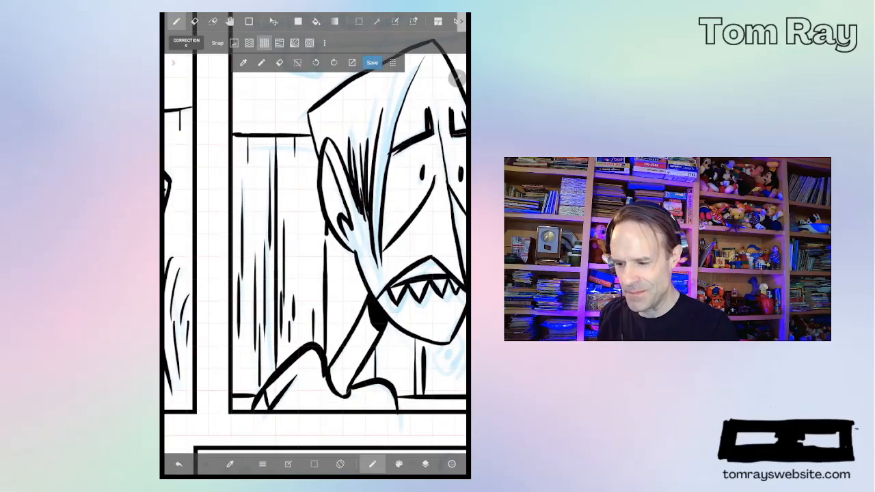
pyautogui.scroll(-3, 315, 239)
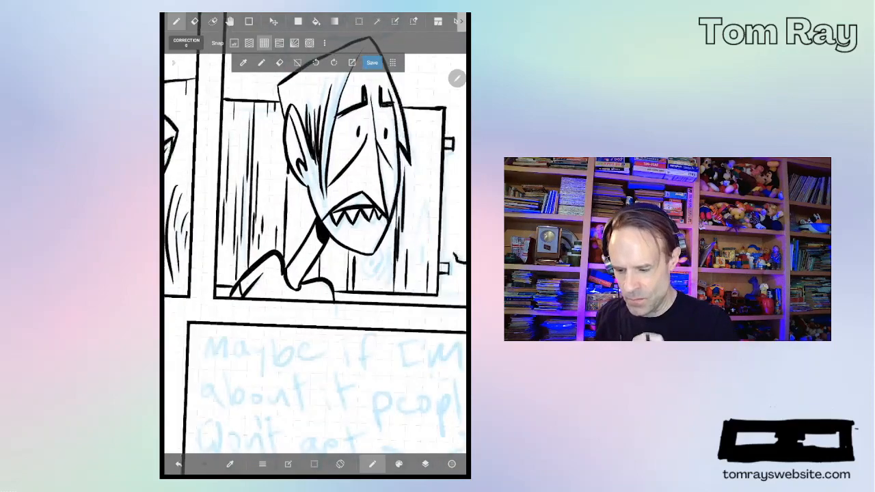
pyautogui.scroll(4, 314, 205)
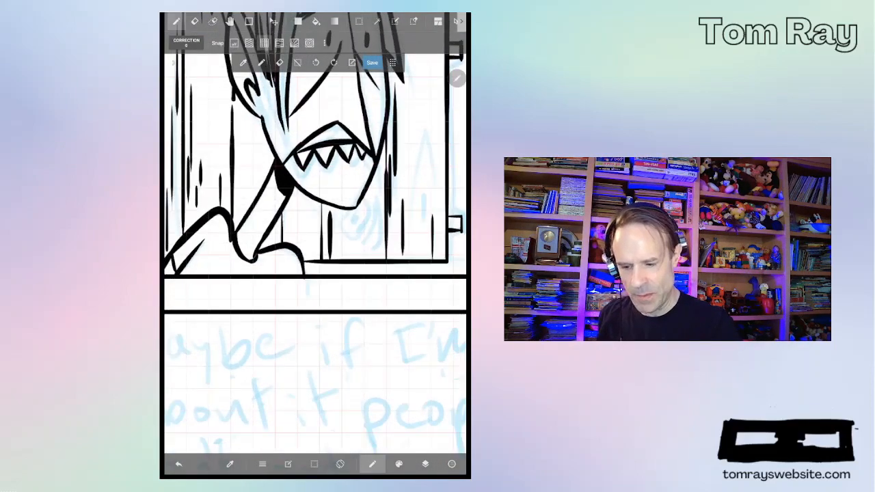
pyautogui.moveTo(423, 191); pyautogui.dragTo(423, 224)
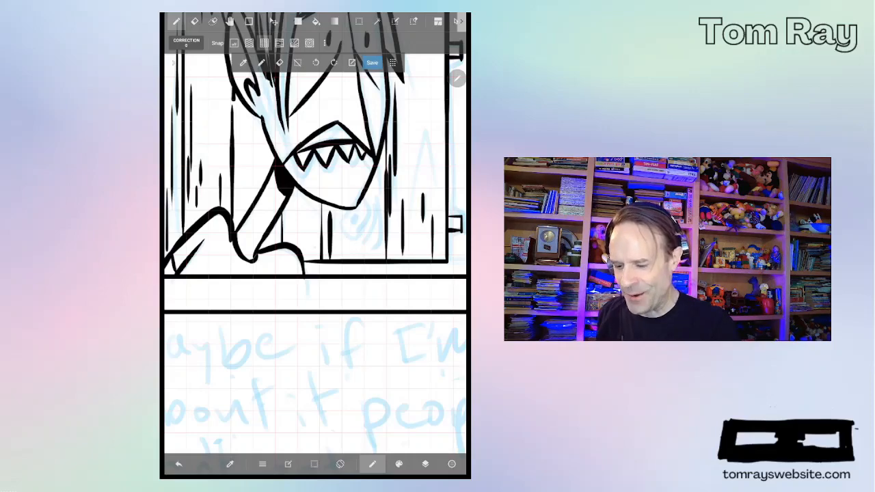
pyautogui.scroll(-4, 315, 205)
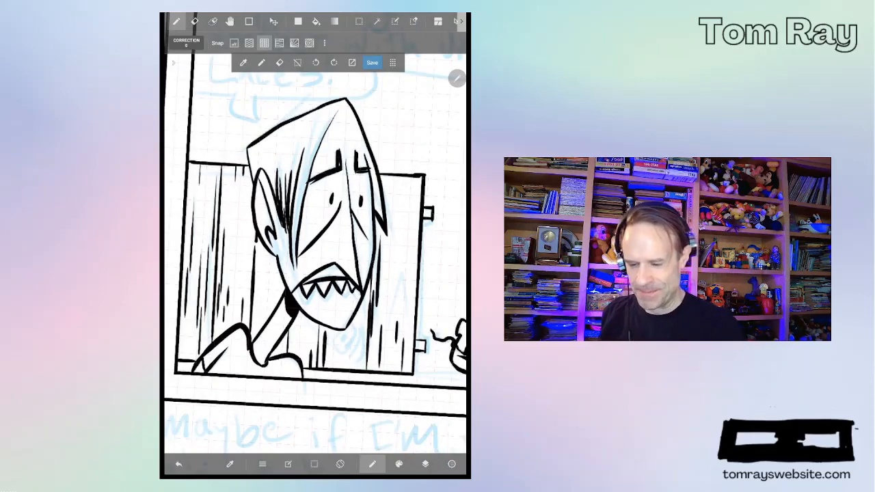
pyautogui.scroll(-2, 314, 205)
pyautogui.scroll(-1, 315, 205)
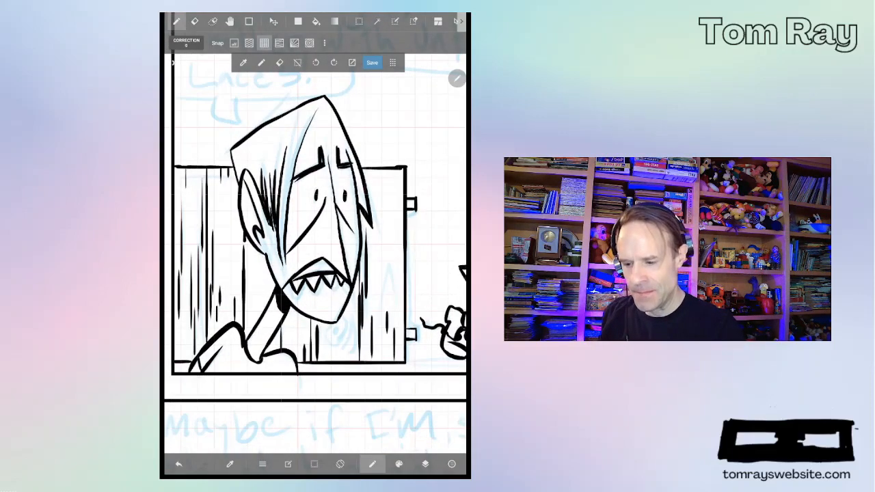
pyautogui.moveTo(399, 227); pyautogui.dragTo(399, 277)
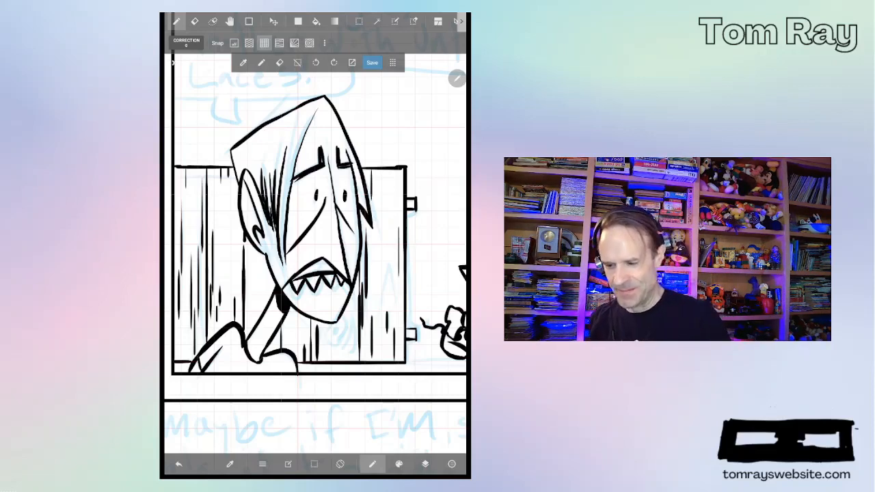
pyautogui.moveTo(383, 240); pyautogui.dragTo(273, 170)
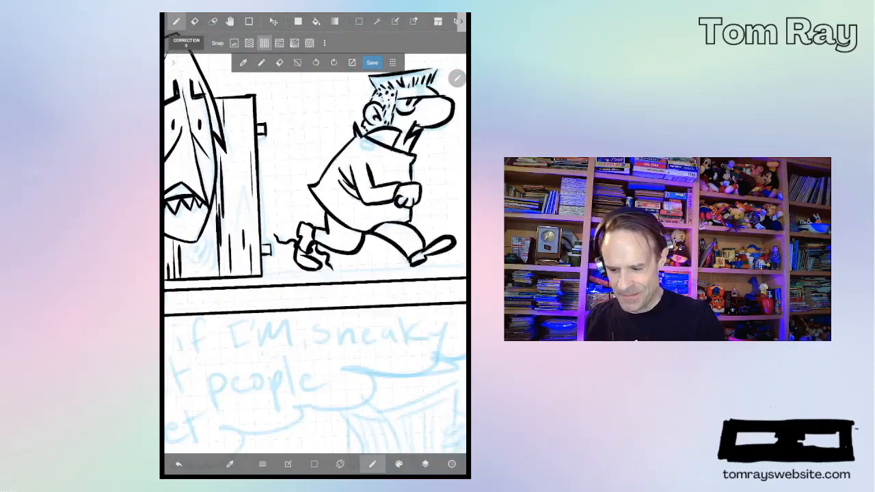
# Step: Ink the floor line under the running character out to the panel border and hide the grid
pyautogui.moveTo(314, 205); pyautogui.dragTo(301, 192)
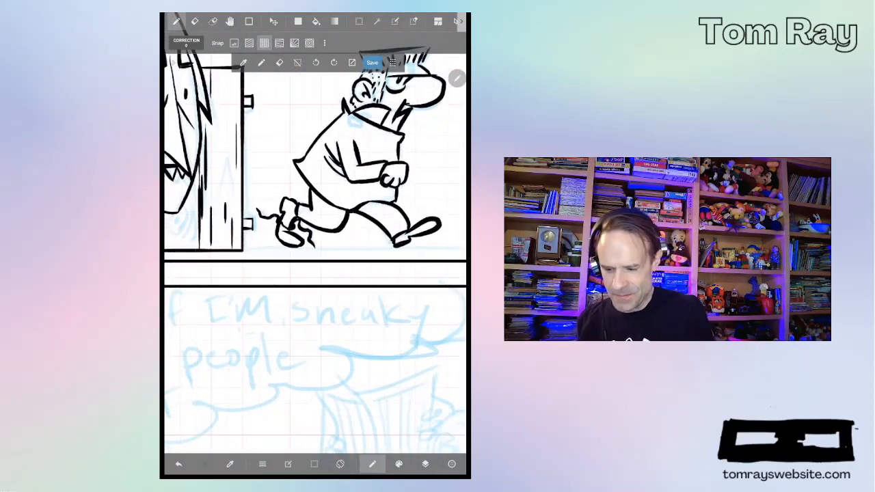
pyautogui.moveTo(243, 248); pyautogui.dragTo(452, 248)
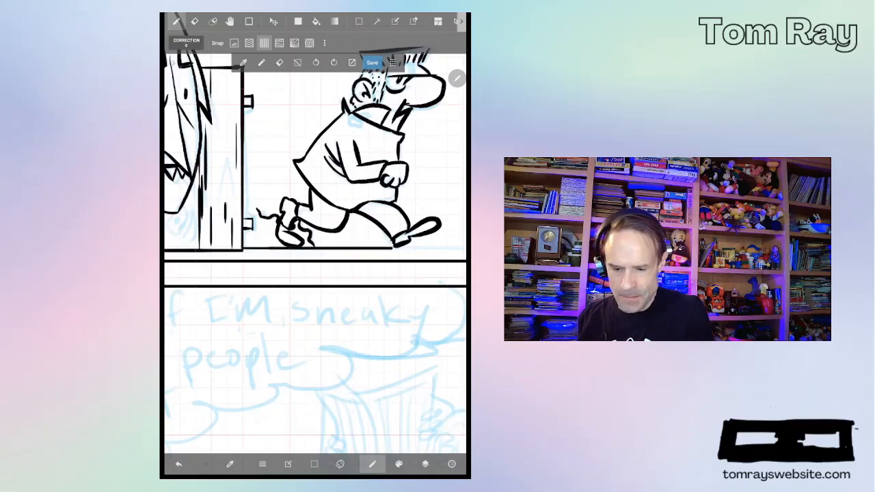
pyautogui.moveTo(410, 171); pyautogui.dragTo(301, 157)
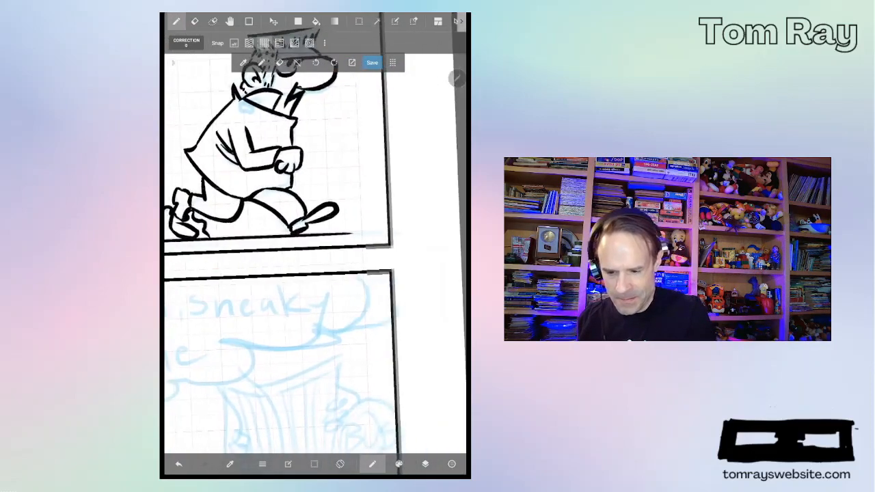
pyautogui.moveTo(345, 234); pyautogui.dragTo(384, 234)
pyautogui.moveTo(273, 157); pyautogui.dragTo(383, 171)
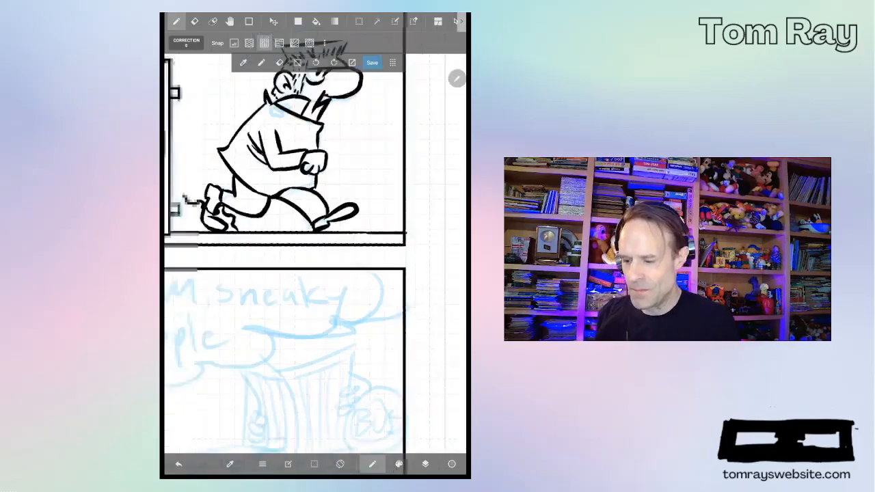
pyautogui.scroll(2, 315, 165)
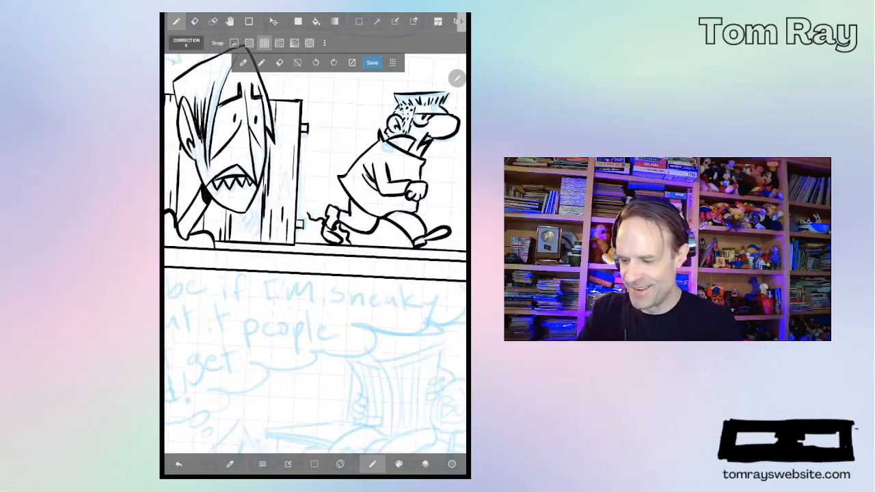
pyautogui.scroll(-2, 314, 164)
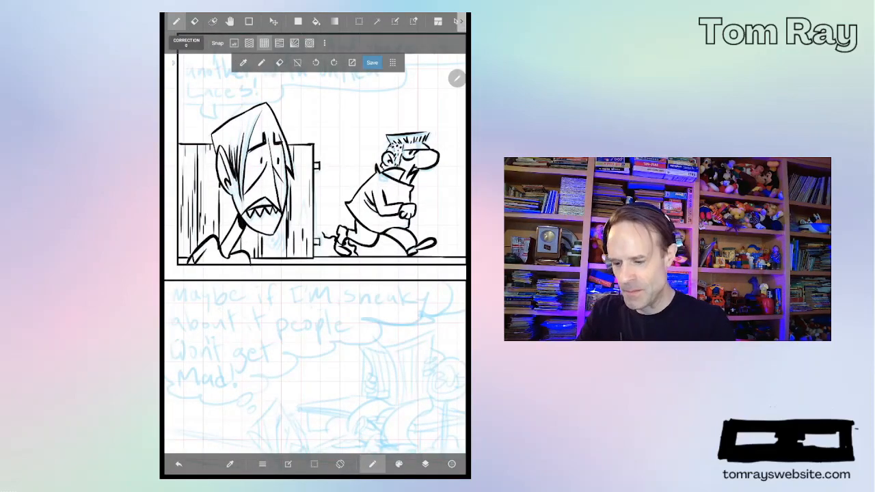
pyautogui.click(233, 42)
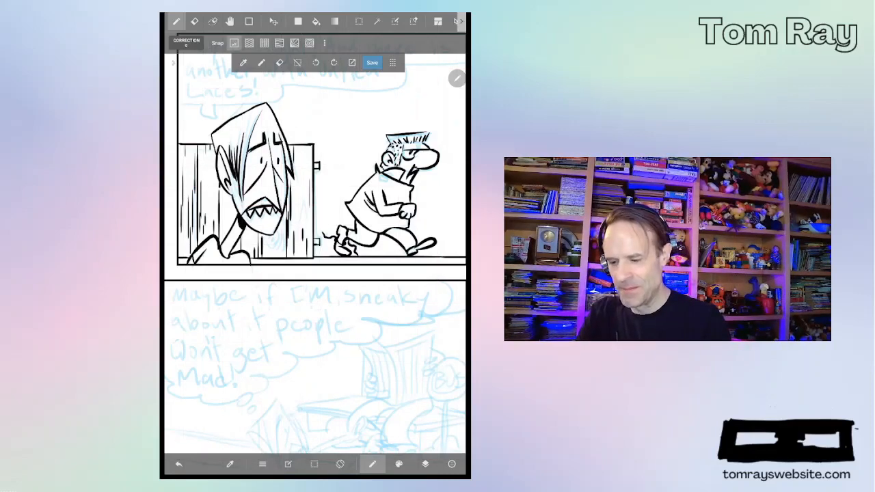
pyautogui.scroll(5, 315, 205)
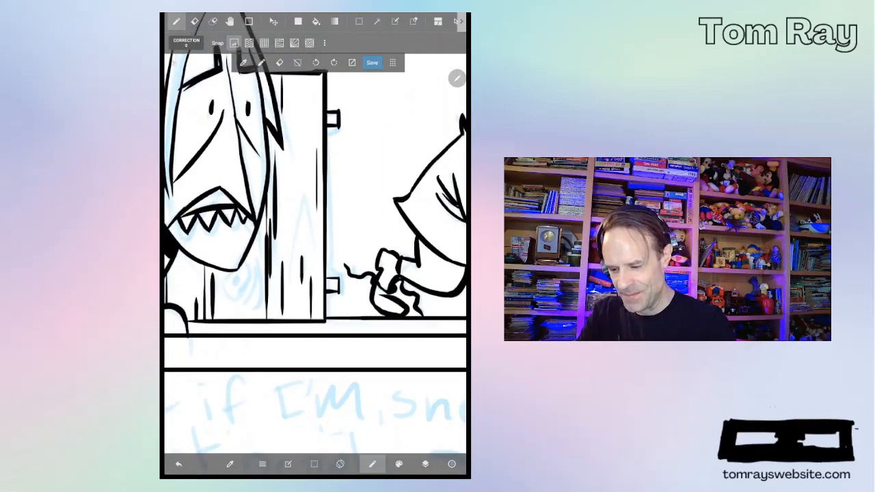
# Step: After undoing two curved tries, ink an arched grain shape with an inner stroke on the door
pyautogui.moveTo(301, 267); pyautogui.dragTo(318, 198)
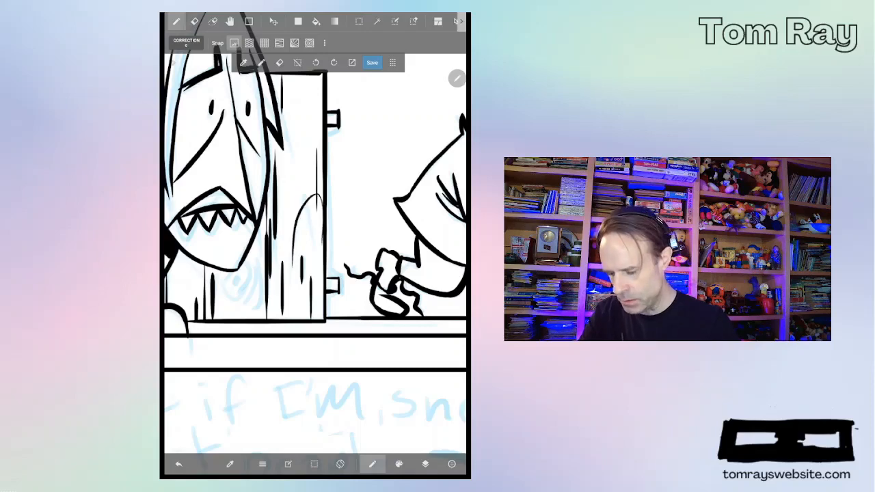
pyautogui.click(179, 465)
pyautogui.moveTo(297, 270); pyautogui.dragTo(304, 218)
pyautogui.click(178, 463)
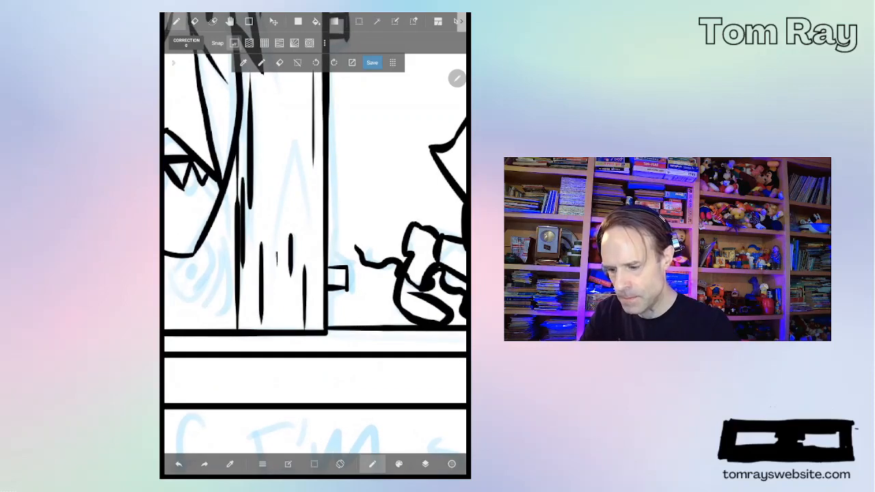
pyautogui.moveTo(276, 266); pyautogui.dragTo(307, 262)
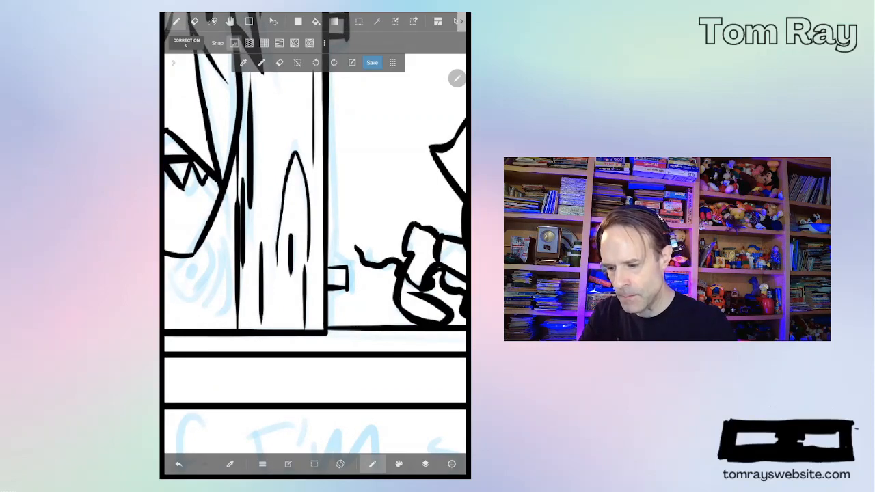
pyautogui.moveTo(294, 181); pyautogui.dragTo(301, 208)
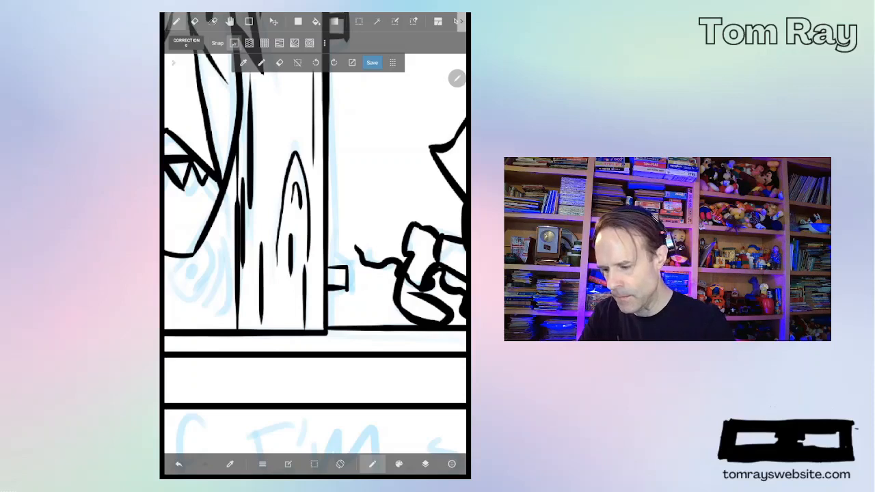
# Step: Ink the monster's eye shape with darkened outline and curved lines beside it
pyautogui.moveTo(191, 268); pyautogui.dragTo(193, 282)
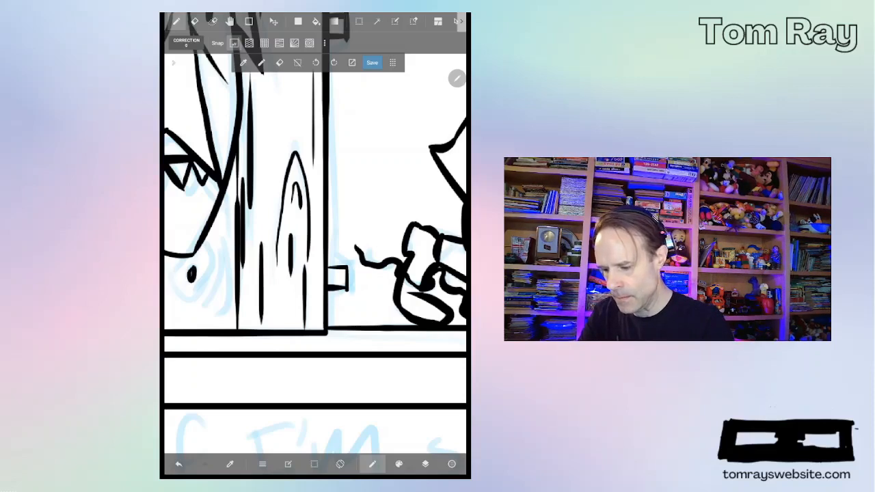
pyautogui.moveTo(205, 246); pyautogui.dragTo(184, 298)
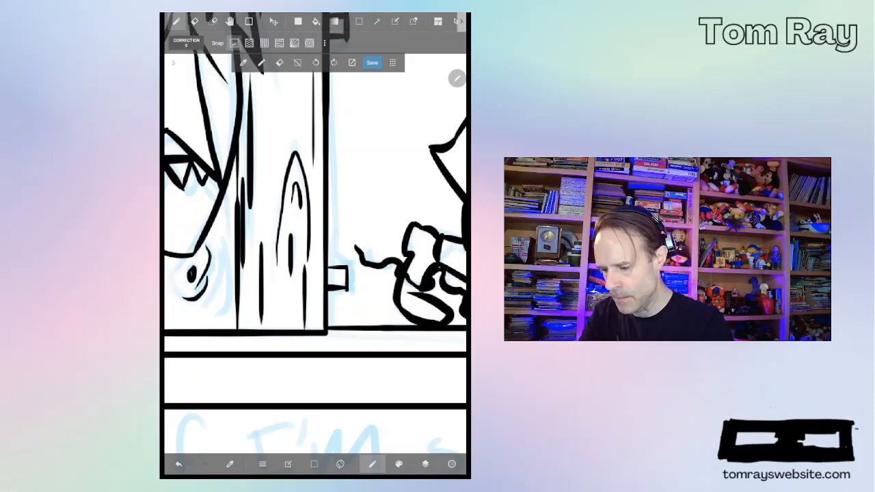
pyautogui.moveTo(175, 258); pyautogui.dragTo(177, 283)
pyautogui.moveTo(218, 255); pyautogui.dragTo(197, 318)
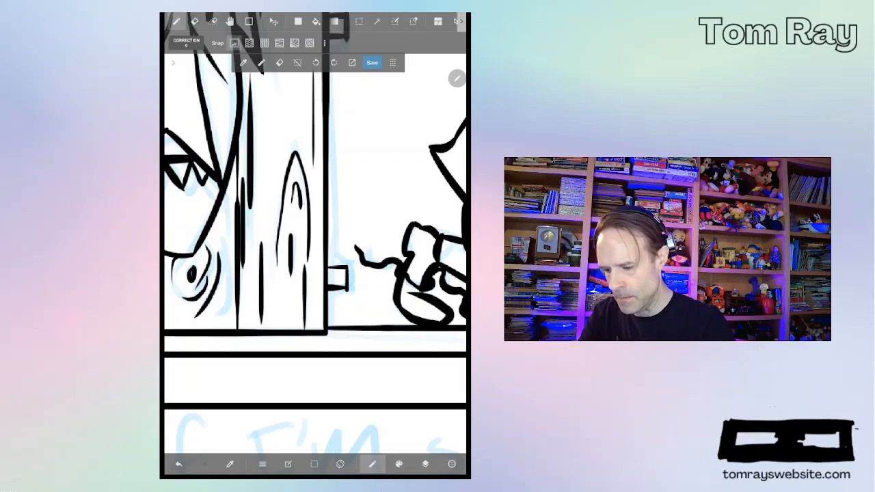
pyautogui.moveTo(226, 244); pyautogui.dragTo(216, 316)
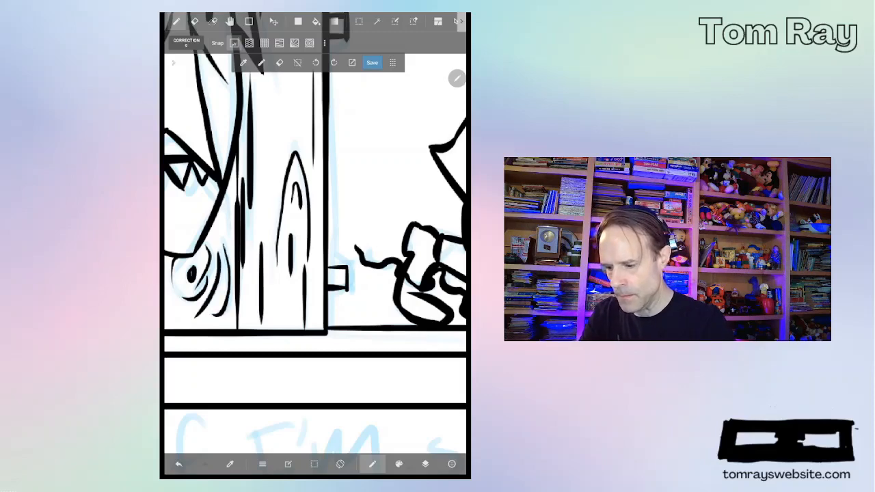
pyautogui.scroll(-5, 315, 205)
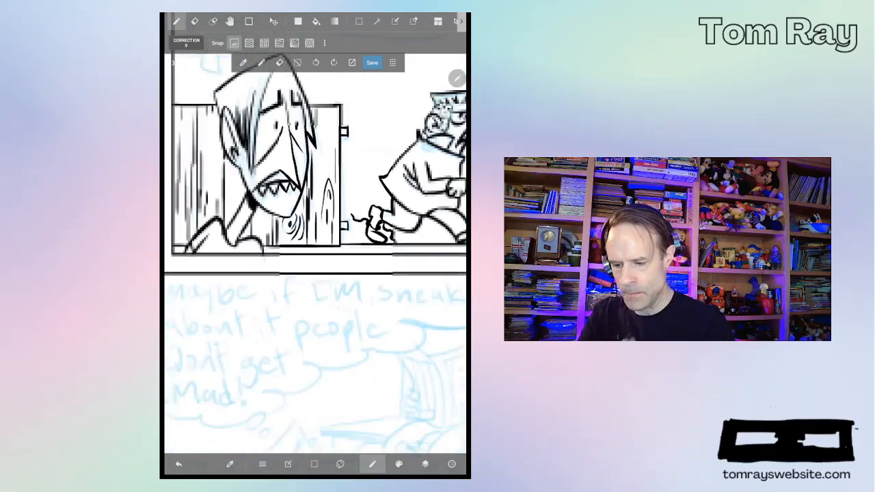
pyautogui.scroll(-3, 315, 205)
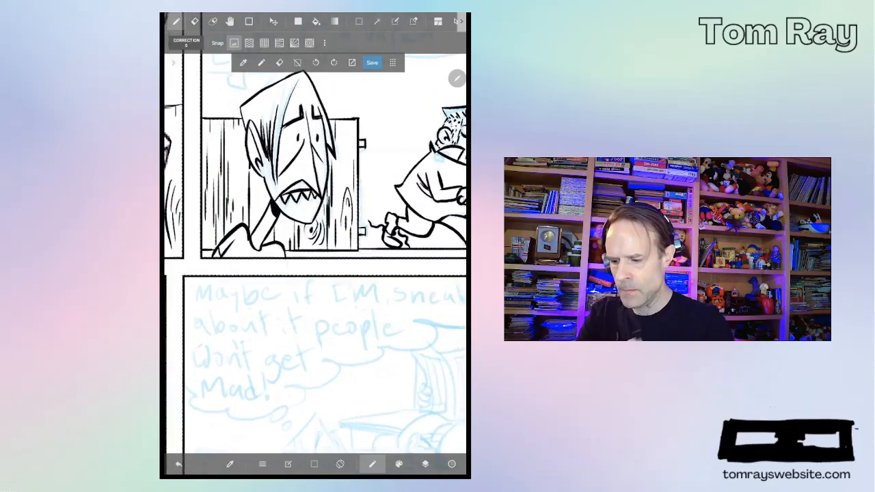
pyautogui.hscroll(-1, 315, 171)
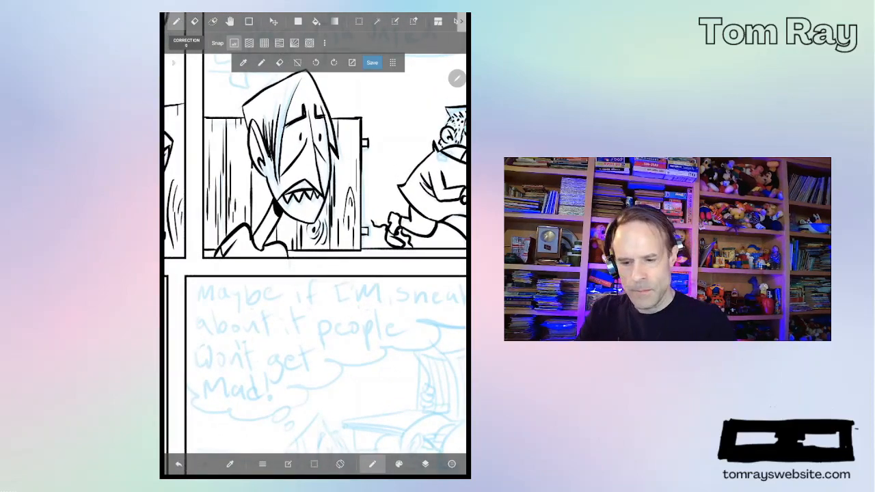
pyautogui.hscroll(5, 314, 170)
pyautogui.hscroll(3, 315, 171)
pyautogui.scroll(-2, 308, 171)
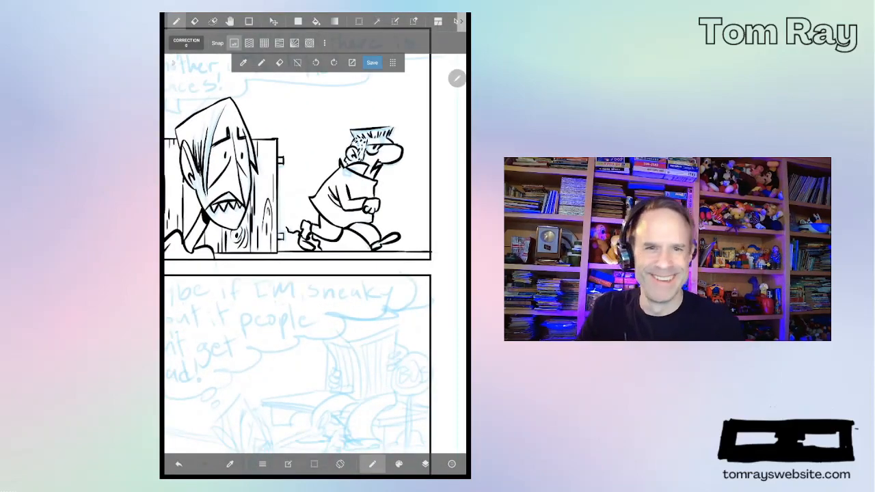
pyautogui.scroll(-3, 308, 205)
pyautogui.scroll(-3, 308, 239)
pyautogui.scroll(-3, 307, 239)
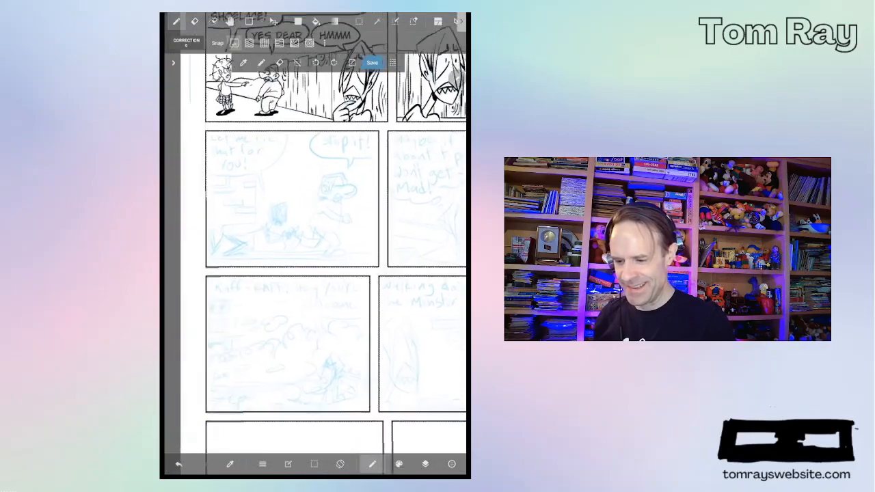
pyautogui.scroll(2, 308, 205)
pyautogui.scroll(2, 307, 205)
pyautogui.scroll(2, 307, 205)
pyautogui.scroll(-2, 307, 239)
pyautogui.scroll(-2, 308, 239)
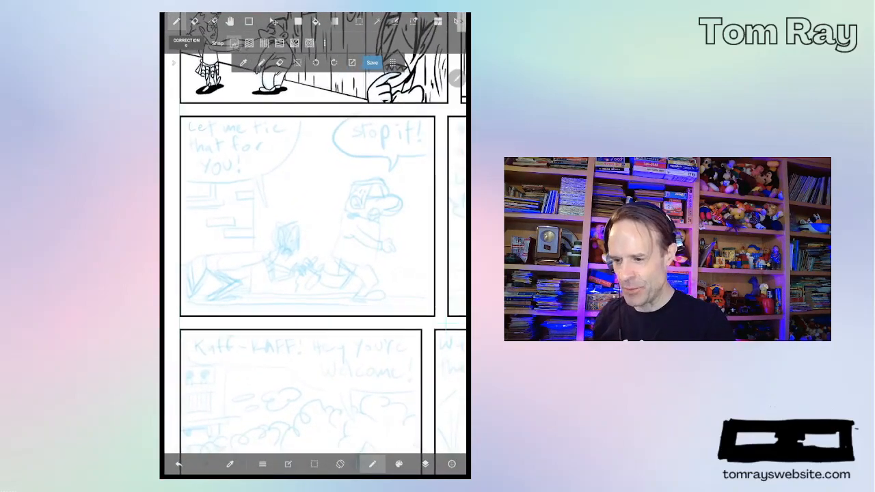
pyautogui.scroll(2, 307, 219)
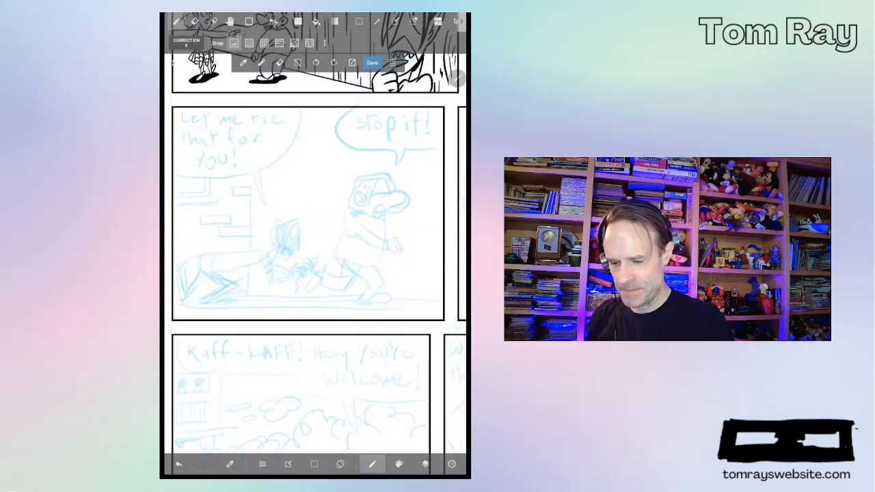
pyautogui.scroll(2, 308, 219)
pyautogui.scroll(2, 307, 219)
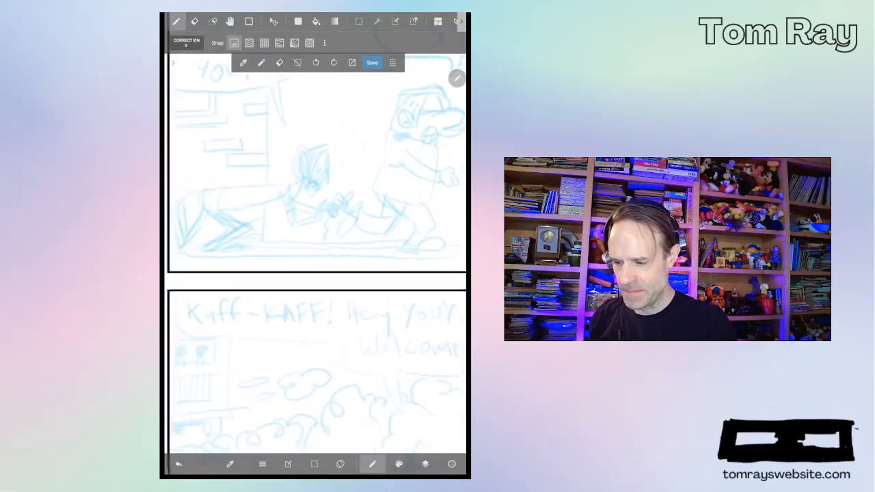
pyautogui.scroll(2, 308, 219)
pyautogui.scroll(1, 308, 218)
pyautogui.scroll(1, 307, 218)
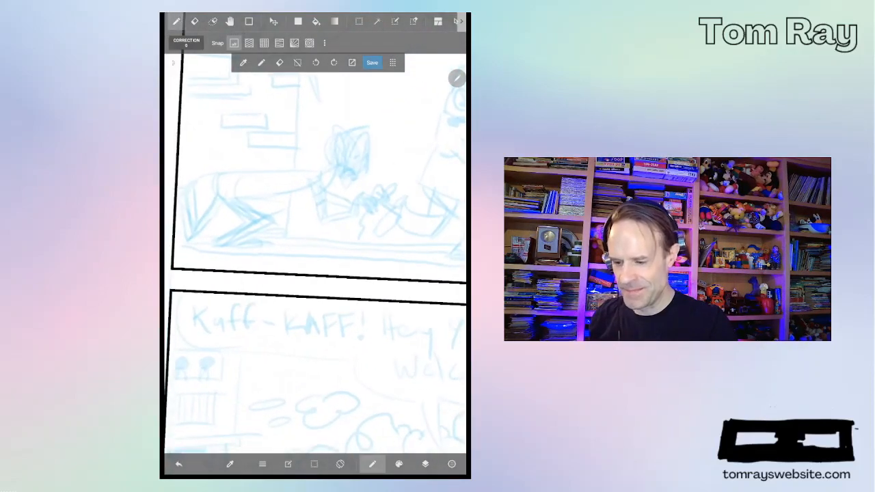
pyautogui.scroll(1, 307, 219)
pyautogui.hscroll(-1, 307, 219)
pyautogui.hscroll(-1, 307, 219)
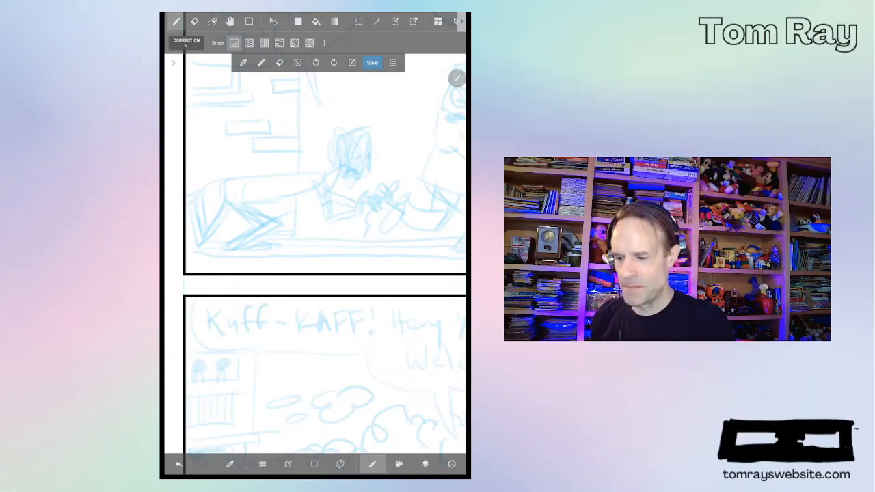
pyautogui.scroll(3, 342, 171)
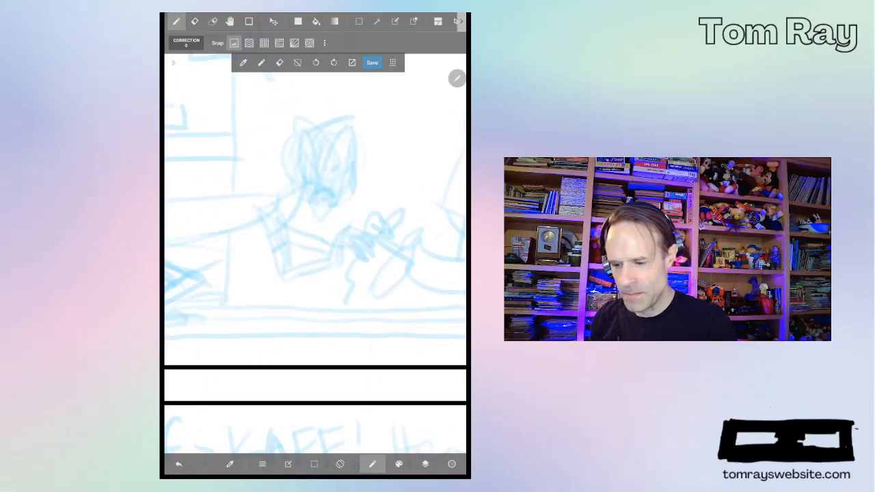
# Step: Ink the pointed head's V-shaped top, left side and hair strokes, redrawing the left side once
pyautogui.moveTo(352, 122); pyautogui.dragTo(318, 178)
pyautogui.moveTo(320, 145); pyautogui.dragTo(316, 179)
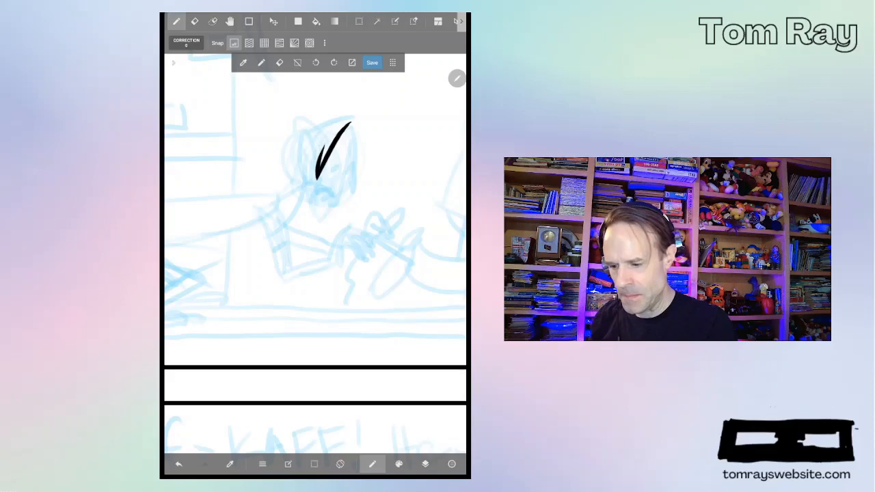
pyautogui.moveTo(302, 123); pyautogui.dragTo(316, 174)
pyautogui.click(179, 464)
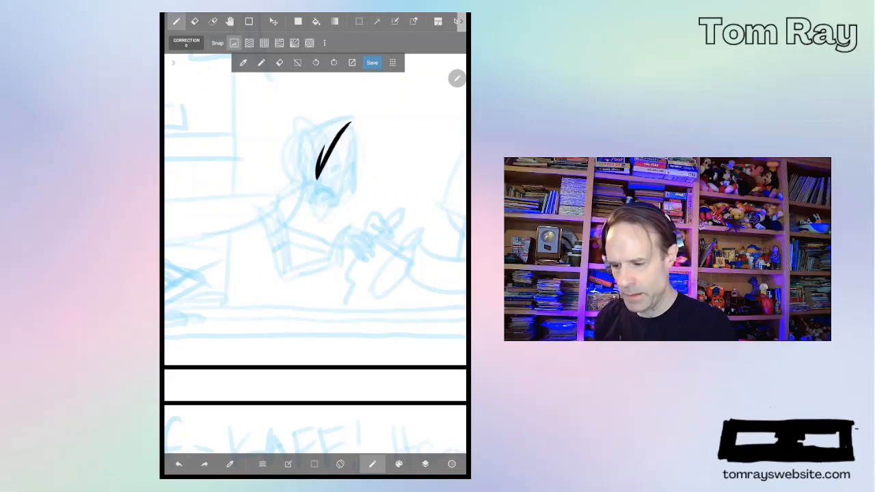
pyautogui.moveTo(307, 136)
pyautogui.mouseDown()
pyautogui.moveTo(313, 158)
pyautogui.moveTo(302, 182)
pyautogui.mouseUp()
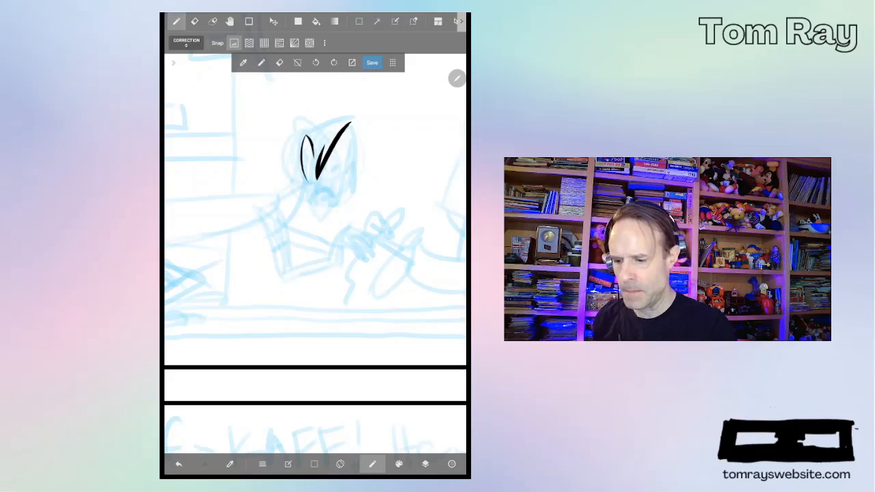
pyautogui.moveTo(307, 143); pyautogui.dragTo(310, 174)
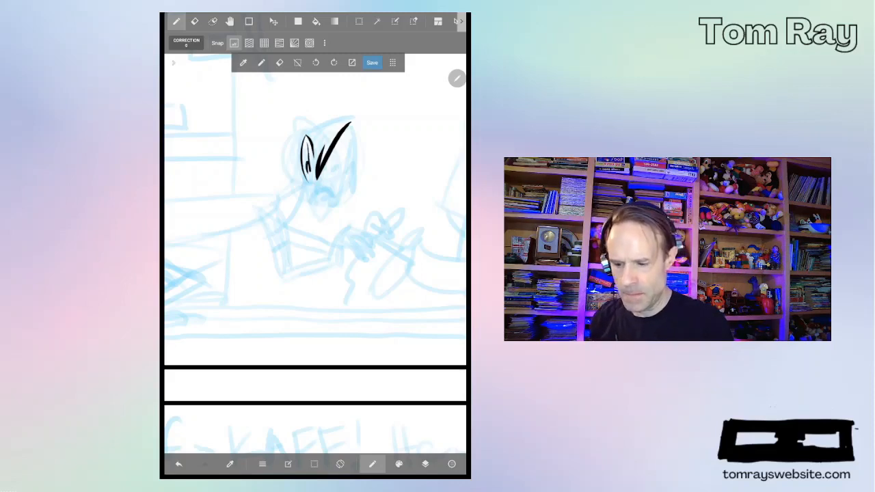
pyautogui.moveTo(351, 120)
pyautogui.mouseDown()
pyautogui.moveTo(304, 135)
pyautogui.moveTo(320, 170)
pyautogui.mouseUp()
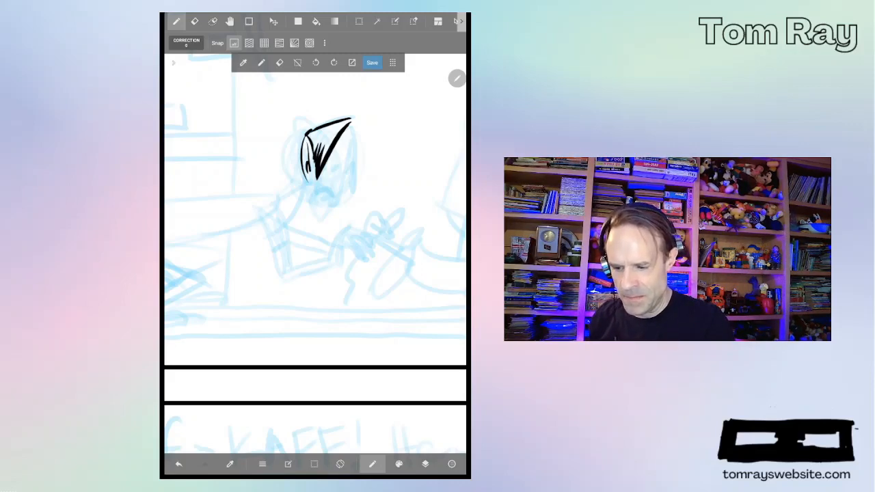
# Step: Close the head with right side and jaw, then ink the eye, toothy mouth and shoulder line
pyautogui.moveTo(354, 119); pyautogui.dragTo(354, 176)
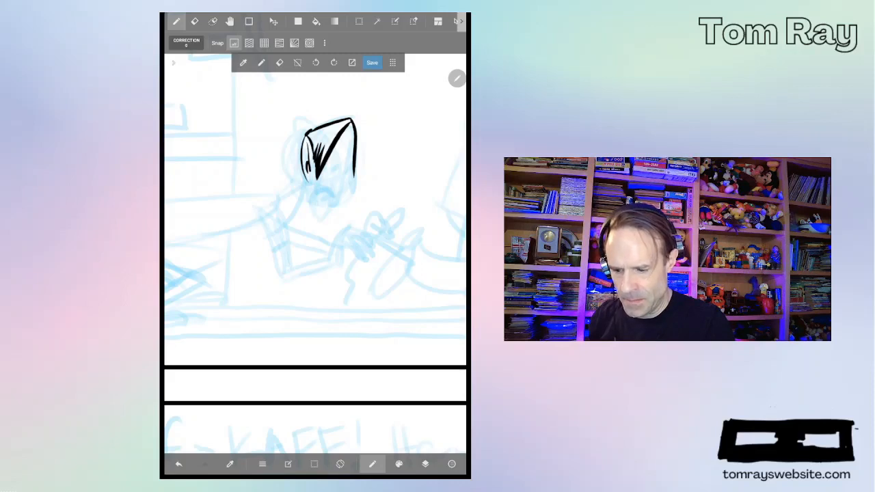
pyautogui.moveTo(350, 166); pyautogui.dragTo(317, 224)
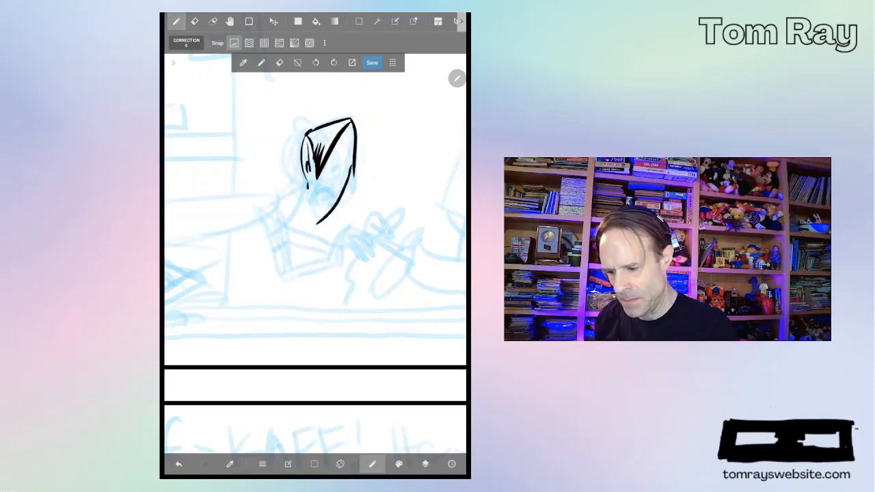
pyautogui.moveTo(306, 185); pyautogui.dragTo(314, 223)
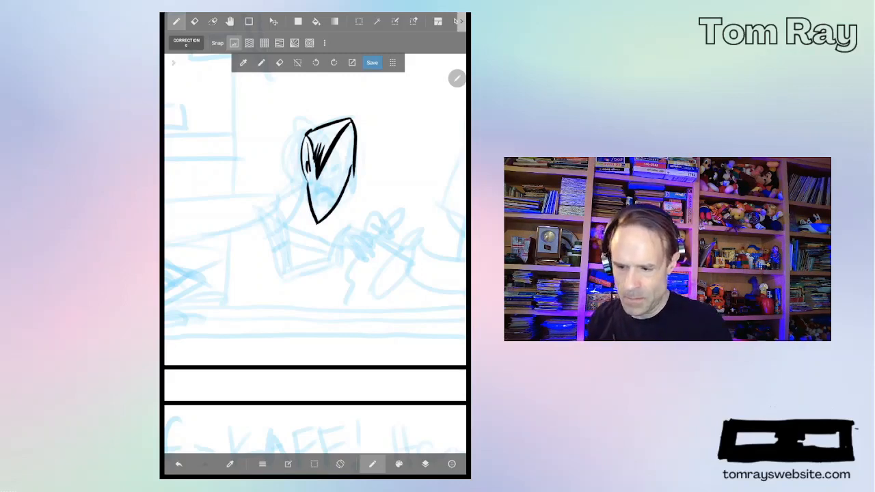
pyautogui.moveTo(345, 151); pyautogui.dragTo(331, 205)
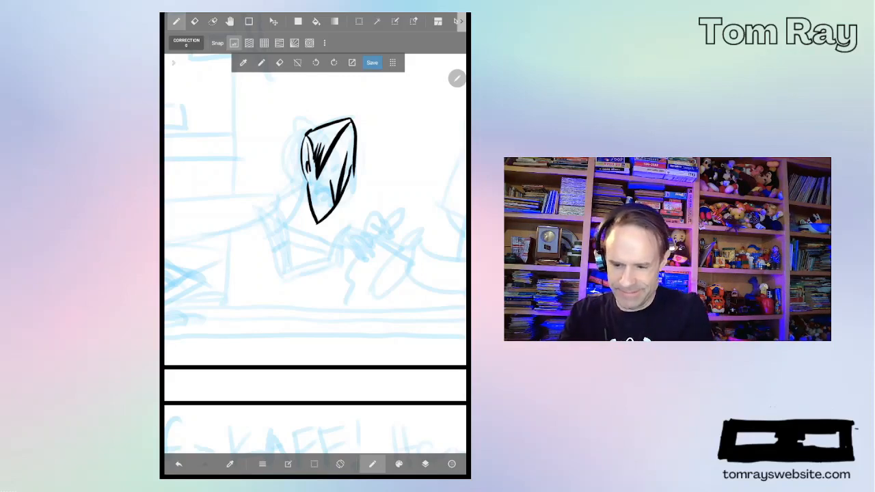
pyautogui.moveTo(326, 160); pyautogui.dragTo(345, 156)
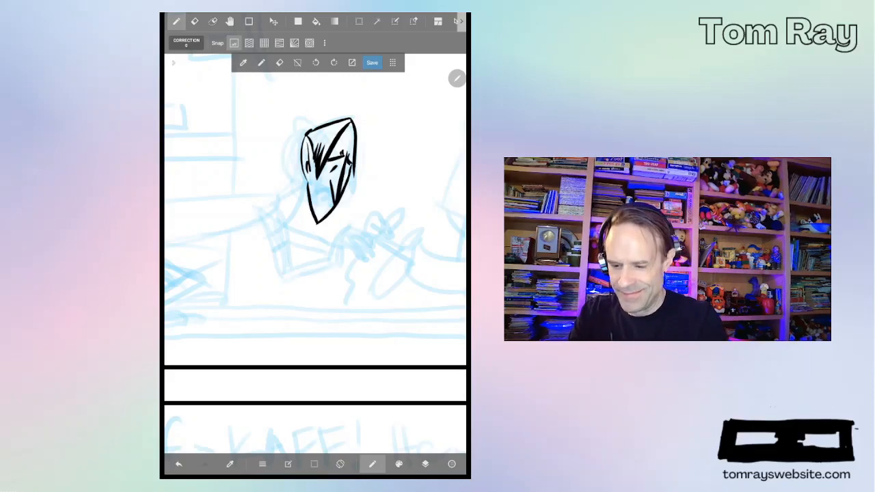
pyautogui.moveTo(312, 194); pyautogui.dragTo(330, 179)
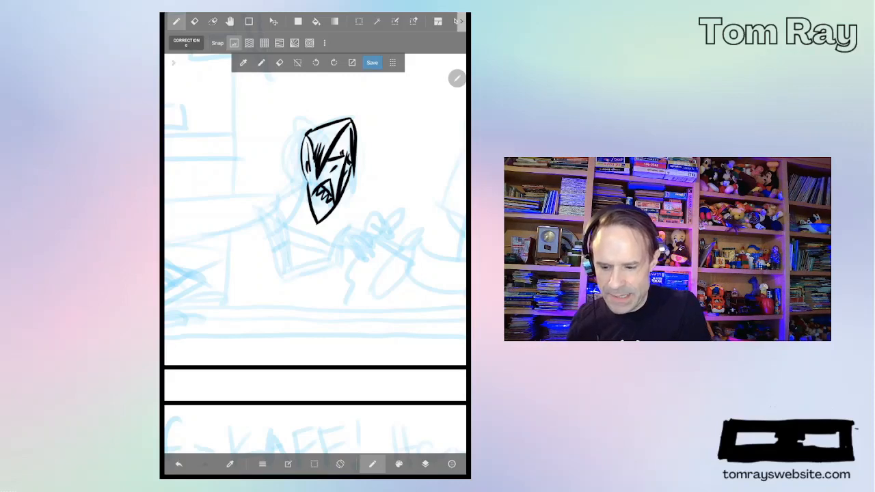
pyautogui.moveTo(304, 186); pyautogui.dragTo(278, 206)
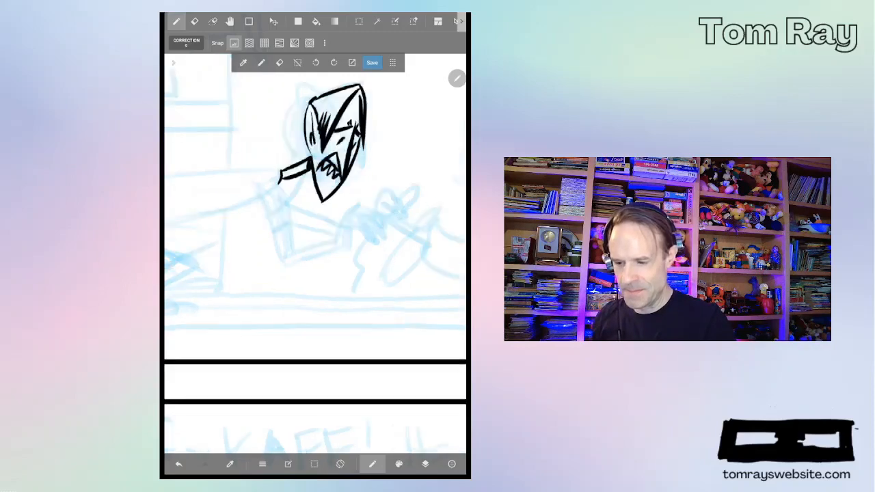
pyautogui.scroll(-3, 315, 205)
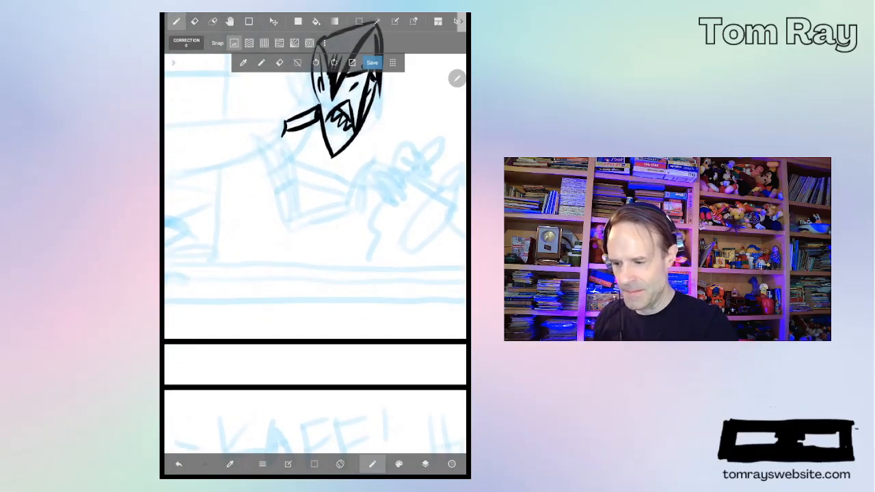
# Step: Ink the body's edge and lower arm toward the hand, redoing a stroke and undoing the hand tip
pyautogui.moveTo(277, 128); pyautogui.dragTo(294, 219)
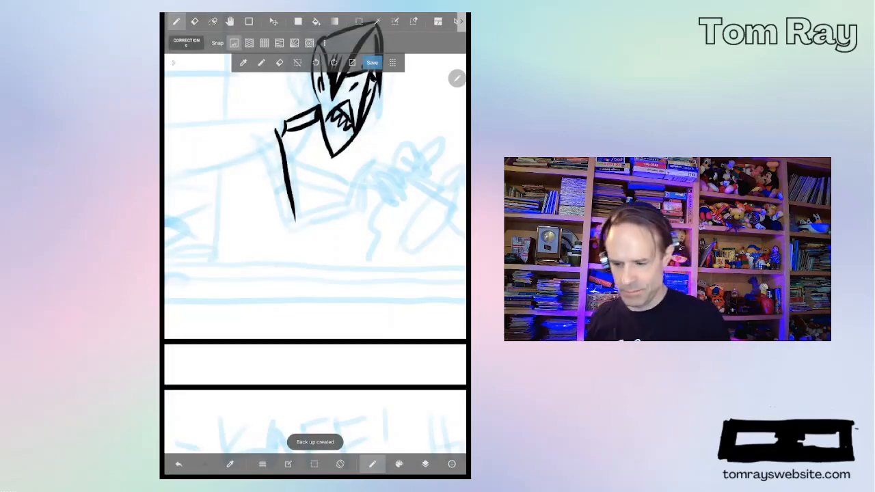
pyautogui.moveTo(294, 219)
pyautogui.mouseDown()
pyautogui.moveTo(345, 201)
pyautogui.moveTo(362, 171)
pyautogui.mouseUp()
pyautogui.hotkey('ctrl', 'z')
pyautogui.moveTo(346, 202)
pyautogui.mouseDown()
pyautogui.moveTo(357, 171)
pyautogui.moveTo(376, 161)
pyautogui.mouseUp()
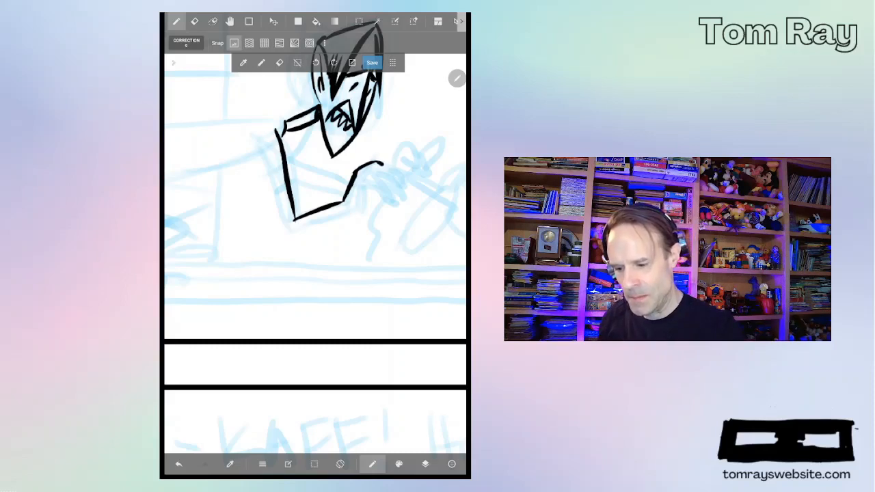
pyautogui.moveTo(372, 169); pyautogui.dragTo(397, 189)
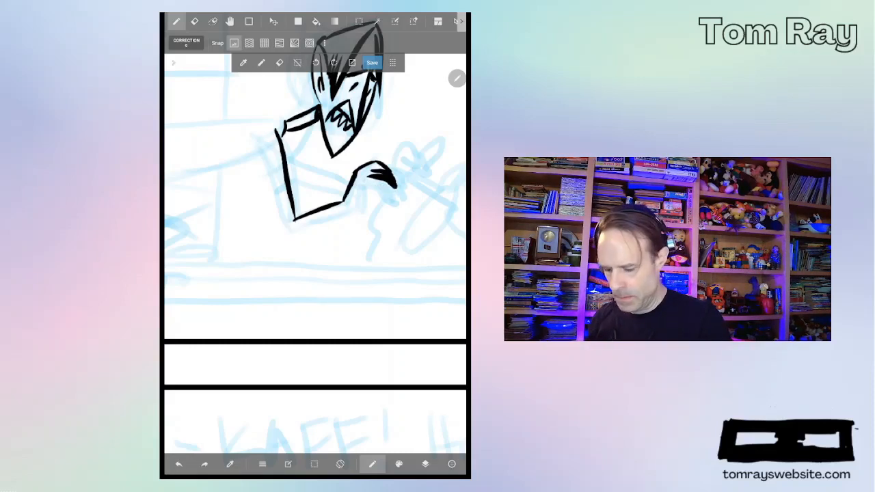
pyautogui.click(179, 464)
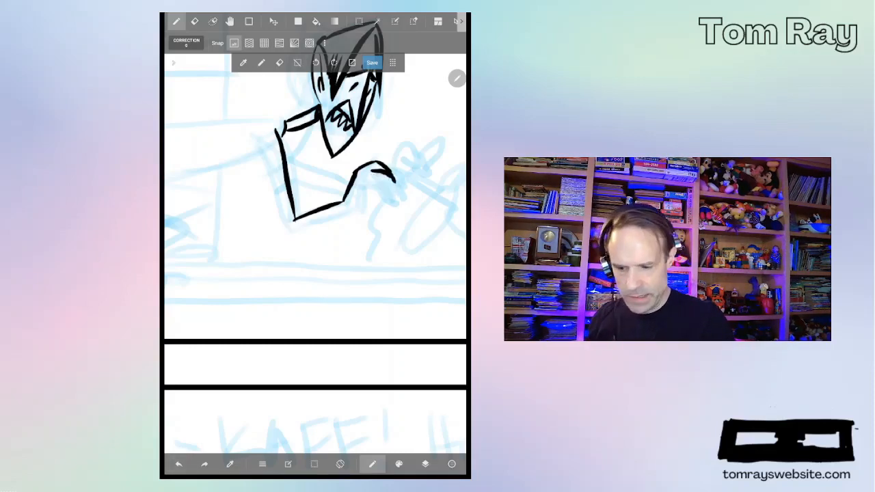
# Step: Switch to a sharper pen brush and try short hand strokes, undoing each attempt
pyautogui.click(400, 464)
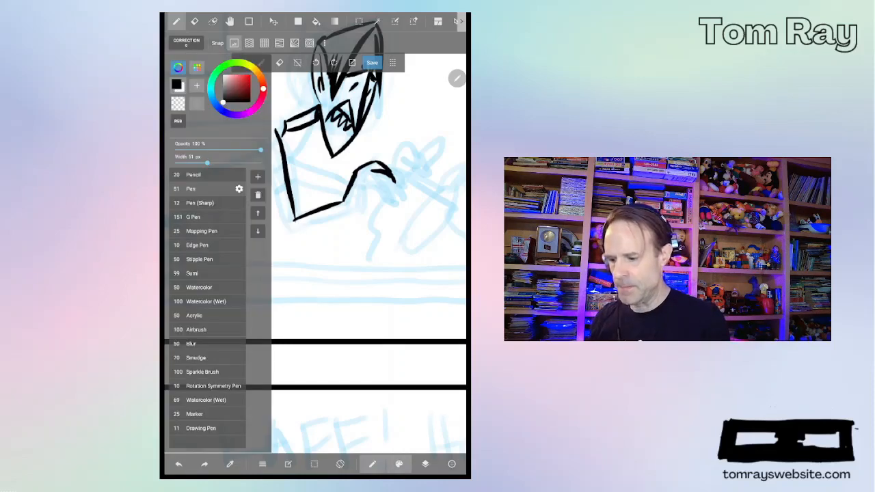
pyautogui.click(205, 203)
pyautogui.click(399, 463)
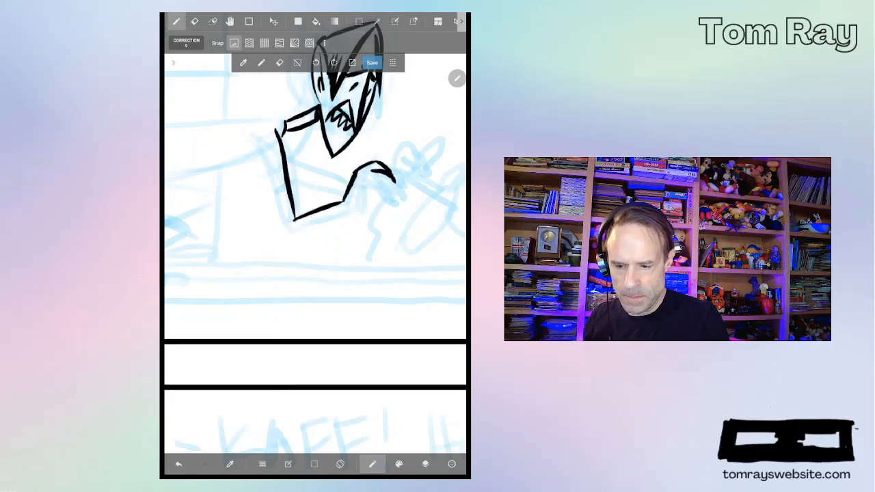
pyautogui.moveTo(372, 178); pyautogui.dragTo(393, 182)
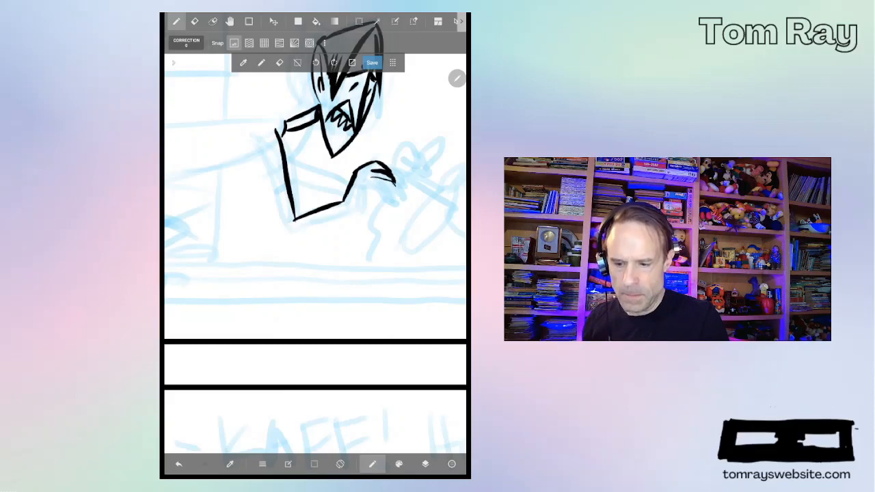
pyautogui.click(179, 463)
pyautogui.click(179, 463)
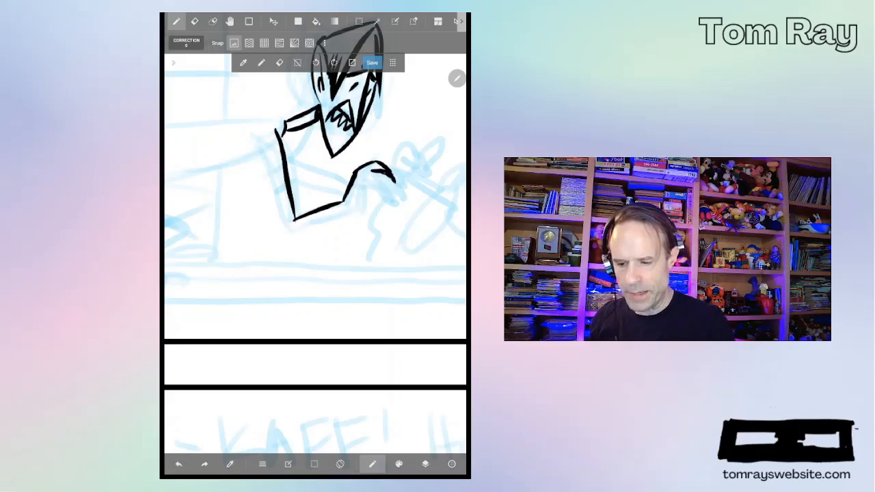
pyautogui.moveTo(373, 178); pyautogui.dragTo(397, 186)
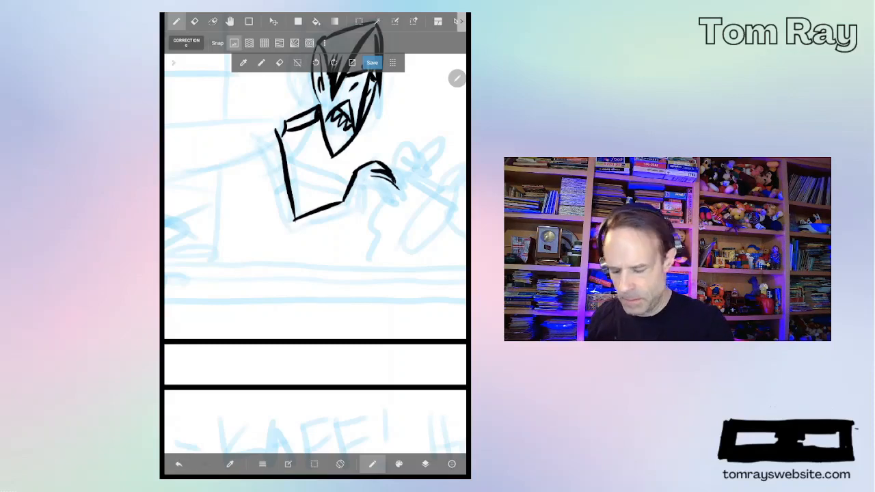
pyautogui.click(179, 464)
pyautogui.click(179, 463)
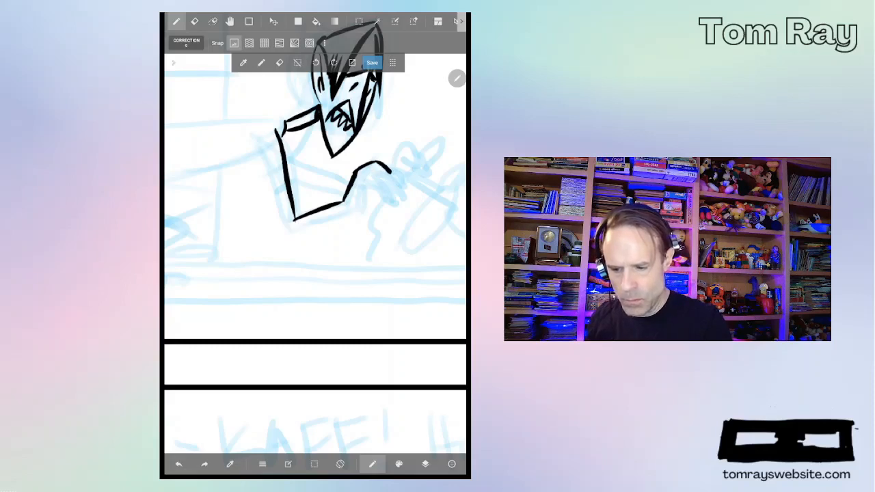
# Step: Sketch and undo further finger strokes on the hand several times
pyautogui.moveTo(376, 170); pyautogui.dragTo(395, 179)
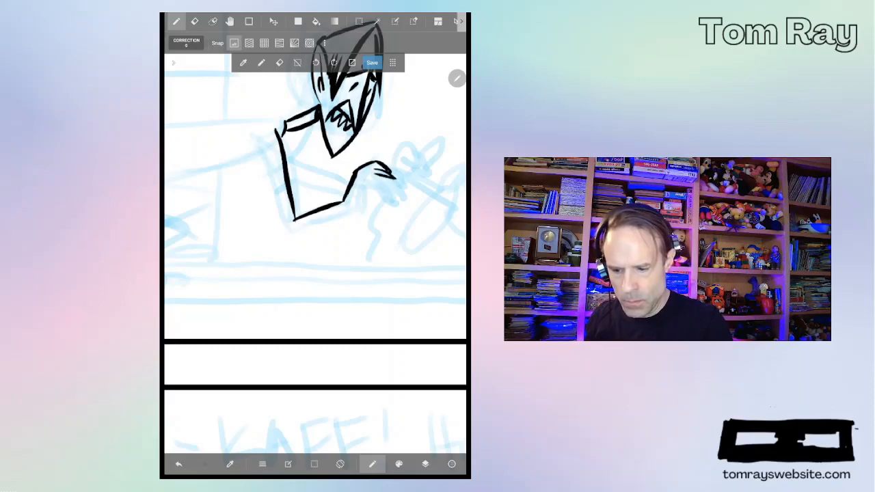
pyautogui.click(179, 464)
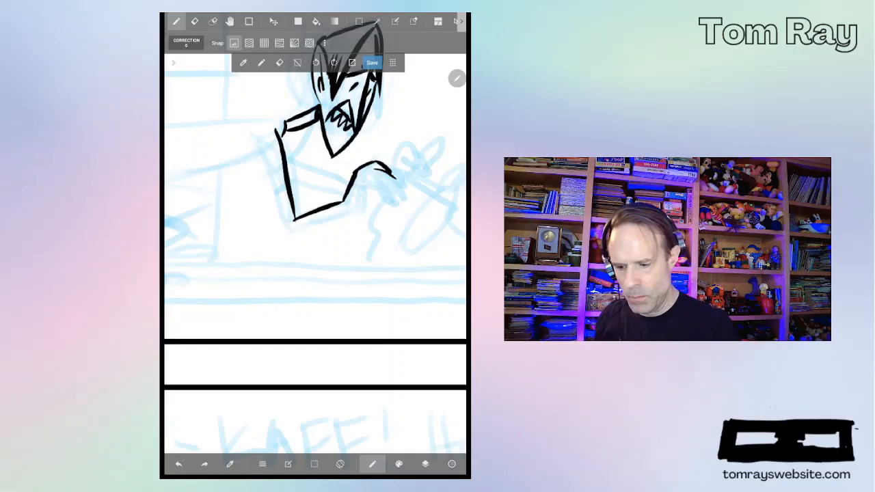
pyautogui.moveTo(376, 175); pyautogui.dragTo(392, 196)
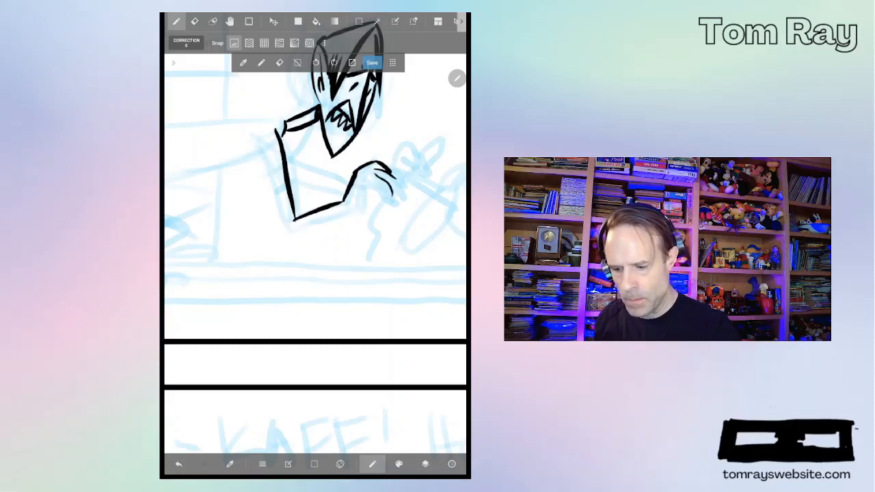
pyautogui.moveTo(377, 184)
pyautogui.mouseDown()
pyautogui.moveTo(392, 197)
pyautogui.moveTo(381, 188)
pyautogui.mouseUp()
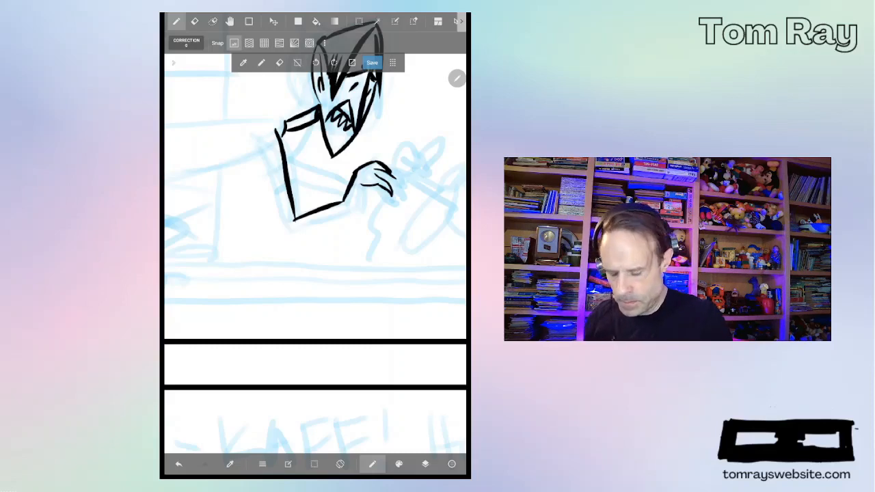
pyautogui.click(178, 464)
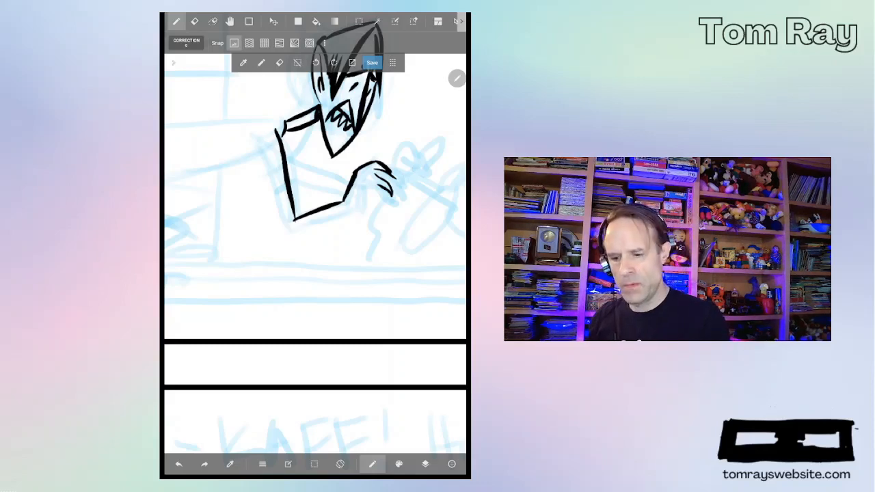
pyautogui.click(178, 464)
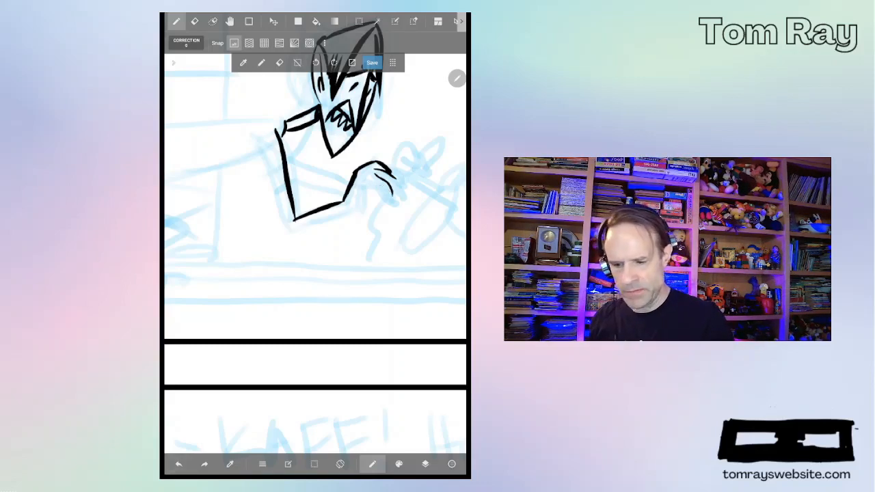
pyautogui.click(177, 464)
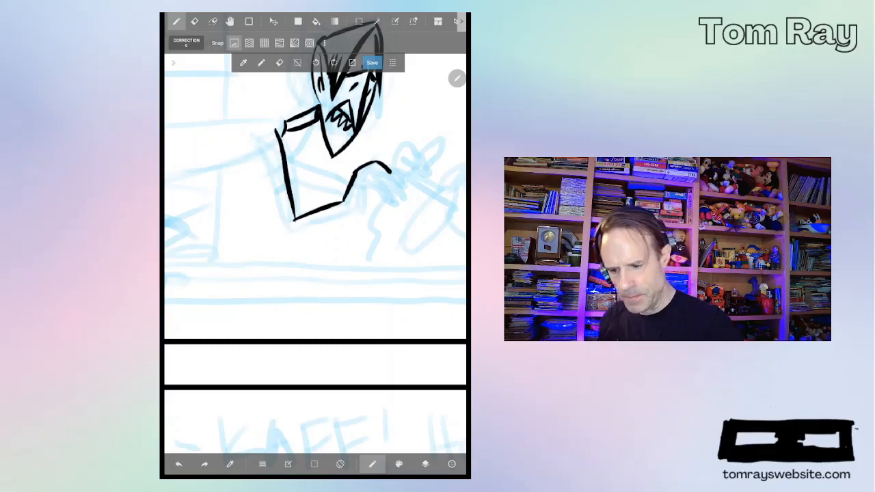
# Step: Draw curved finger lines, then erase the scribbled hand and sleeve tip with the Eraser
pyautogui.moveTo(383, 170); pyautogui.dragTo(406, 199)
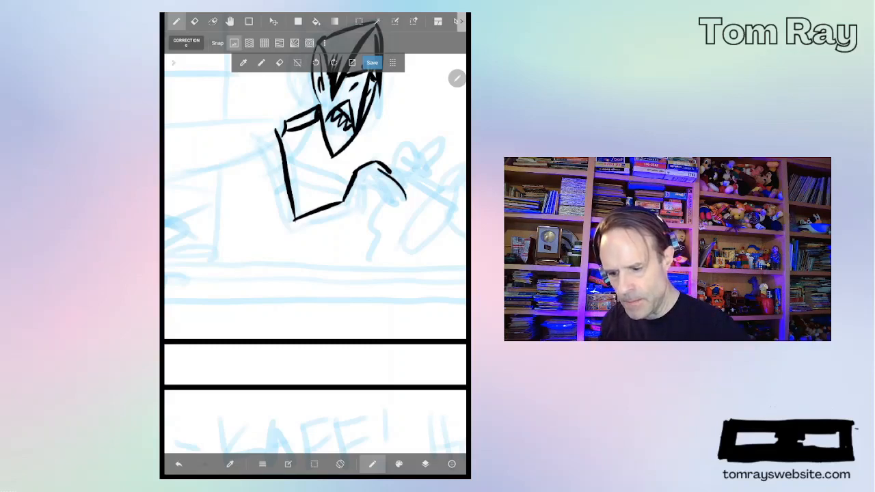
pyautogui.click(177, 464)
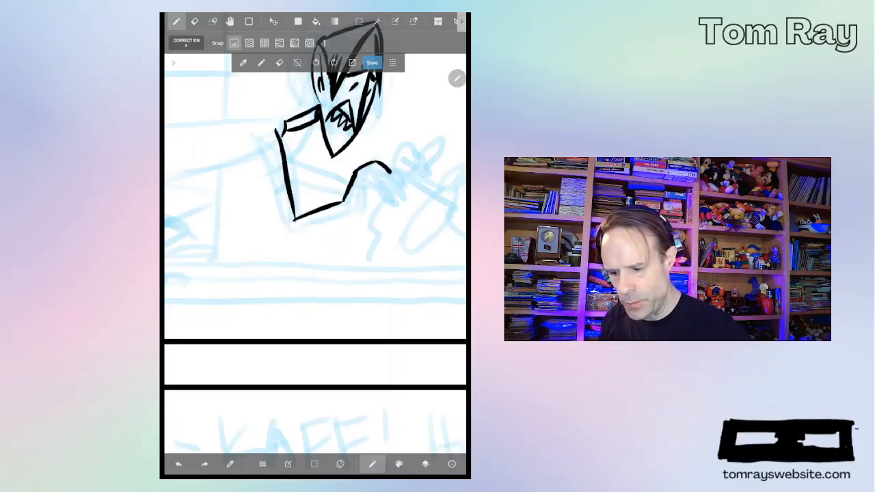
pyautogui.moveTo(383, 169); pyautogui.dragTo(405, 201)
pyautogui.moveTo(374, 176)
pyautogui.mouseDown()
pyautogui.moveTo(402, 200)
pyautogui.moveTo(382, 206)
pyautogui.moveTo(360, 195)
pyautogui.mouseUp()
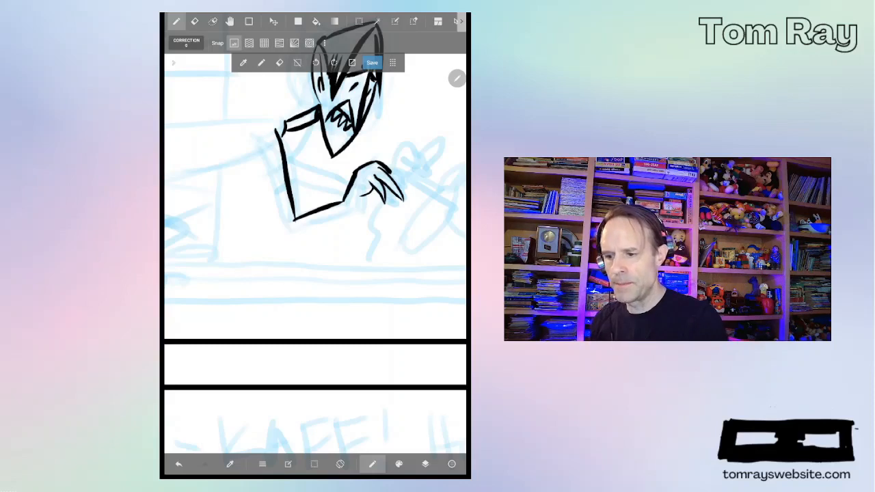
pyautogui.press('e')
pyautogui.moveTo(352, 171)
pyautogui.mouseDown()
pyautogui.moveTo(387, 175)
pyautogui.moveTo(369, 191)
pyautogui.moveTo(400, 195)
pyautogui.mouseUp()
pyautogui.moveTo(342, 188); pyautogui.dragTo(346, 202)
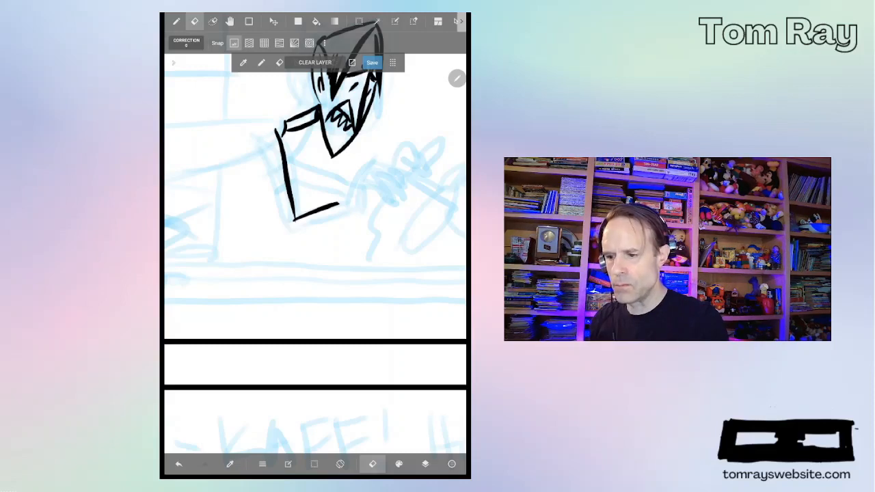
# Step: Return to the pen tool and select the thicker regular Pen brush from the brush panel
pyautogui.press('b')
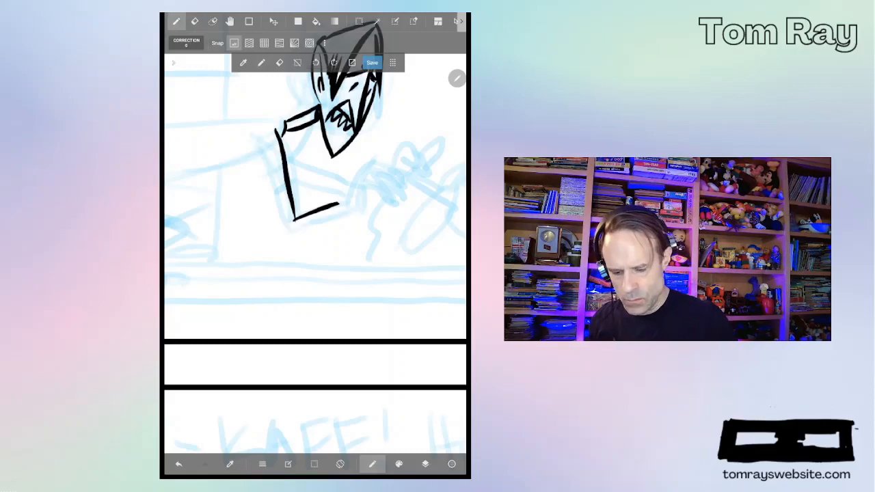
pyautogui.click(398, 465)
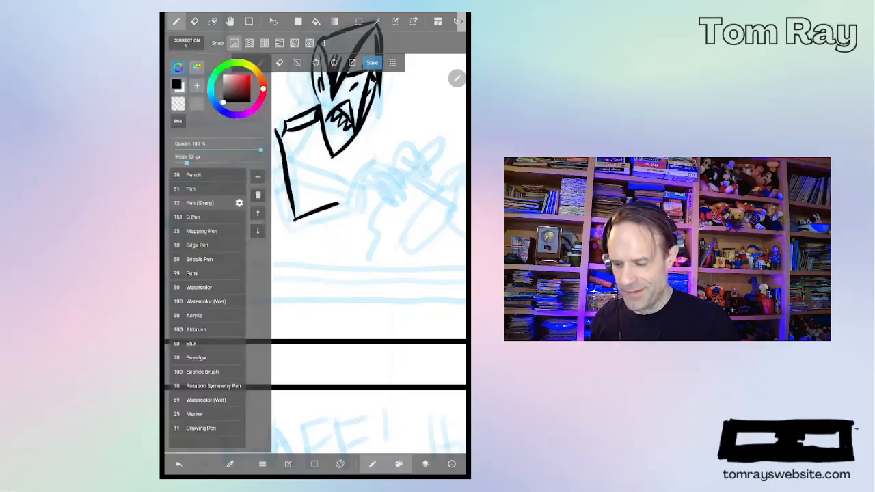
pyautogui.click(398, 464)
pyautogui.click(398, 464)
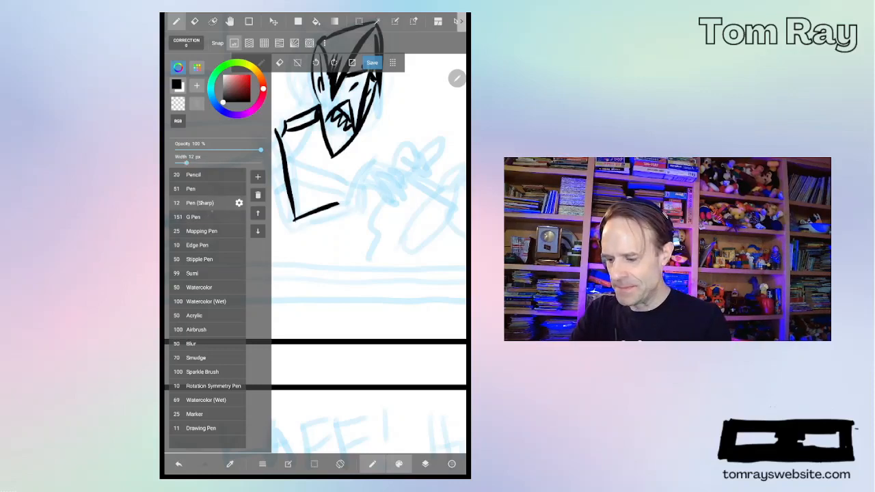
pyautogui.click(205, 196)
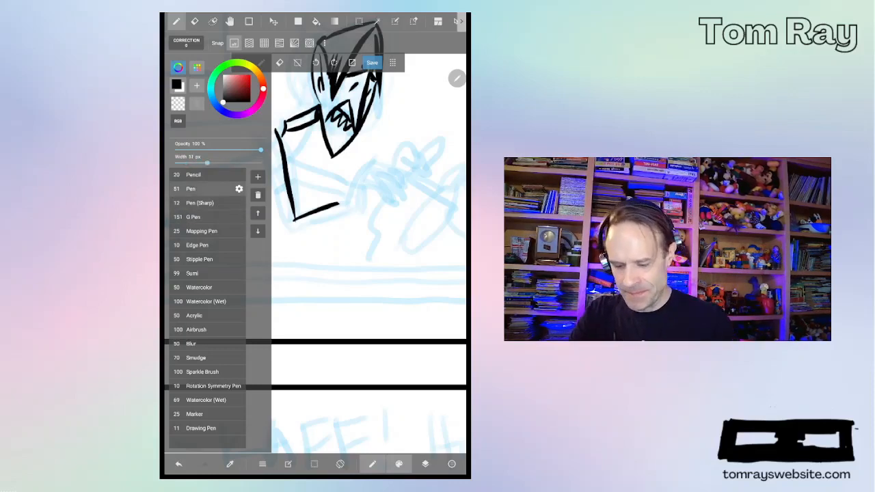
pyautogui.click(372, 464)
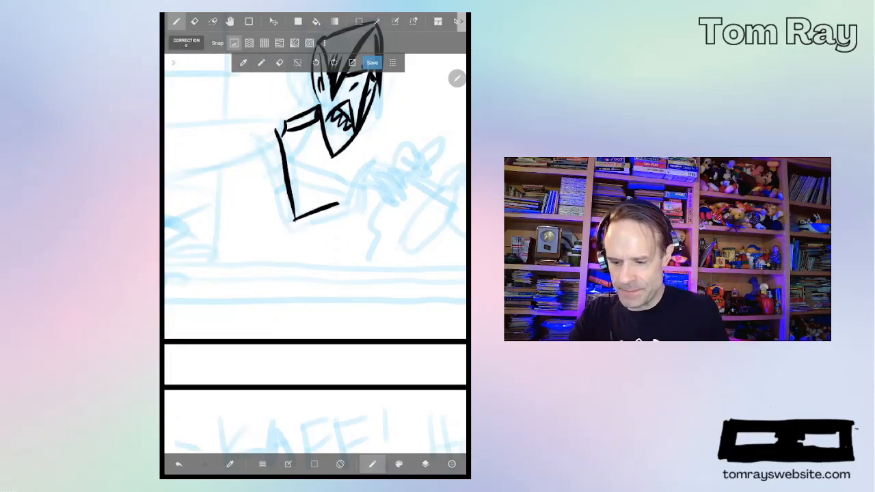
# Step: Test and undo thick strokes at the sleeve end, then switch back to the Pen (Sharp) brush
pyautogui.click(339, 202)
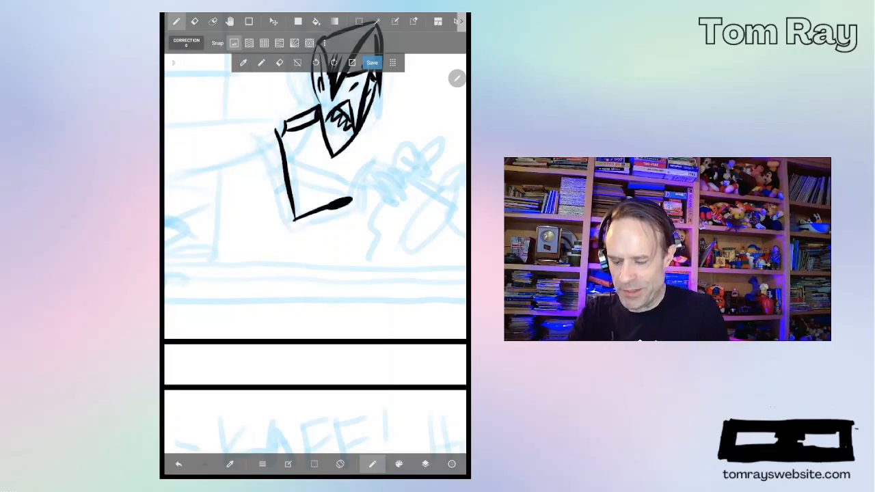
pyautogui.click(178, 464)
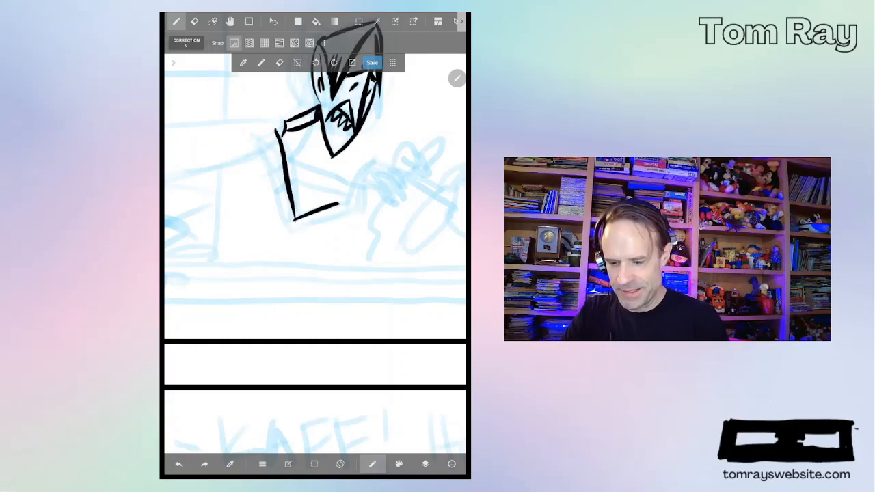
pyautogui.moveTo(335, 205)
pyautogui.mouseDown()
pyautogui.moveTo(350, 198)
pyautogui.moveTo(361, 171)
pyautogui.mouseUp()
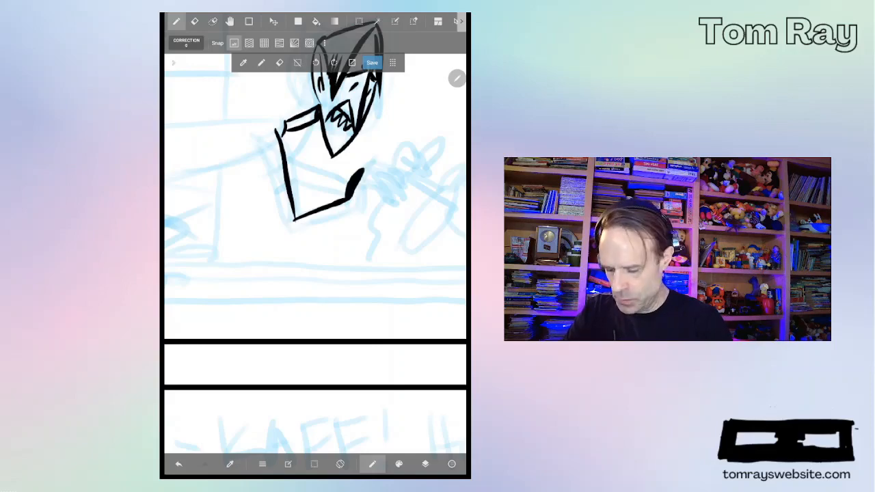
pyautogui.hotkey('ctrl', 'z')
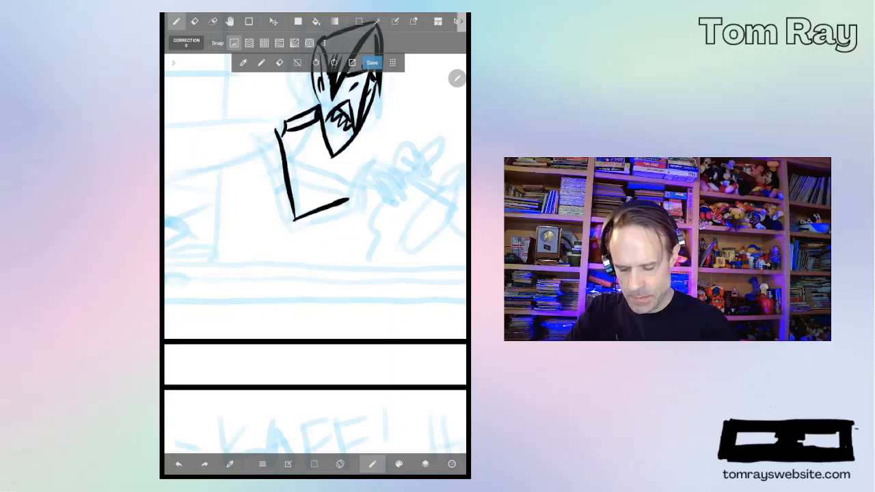
pyautogui.click(399, 464)
pyautogui.click(200, 202)
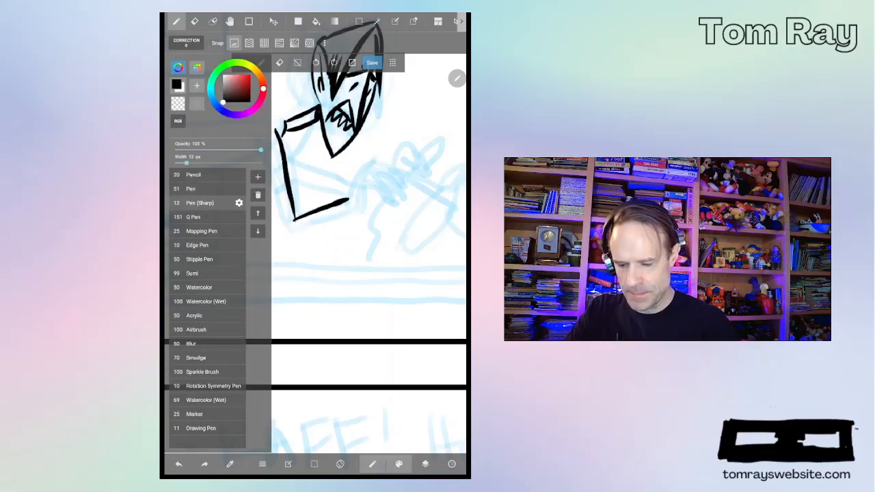
pyautogui.click(398, 464)
# Step: Ink the sleeve end and the curved hand with spread finger strokes, redoing one
pyautogui.moveTo(346, 198); pyautogui.dragTo(366, 171)
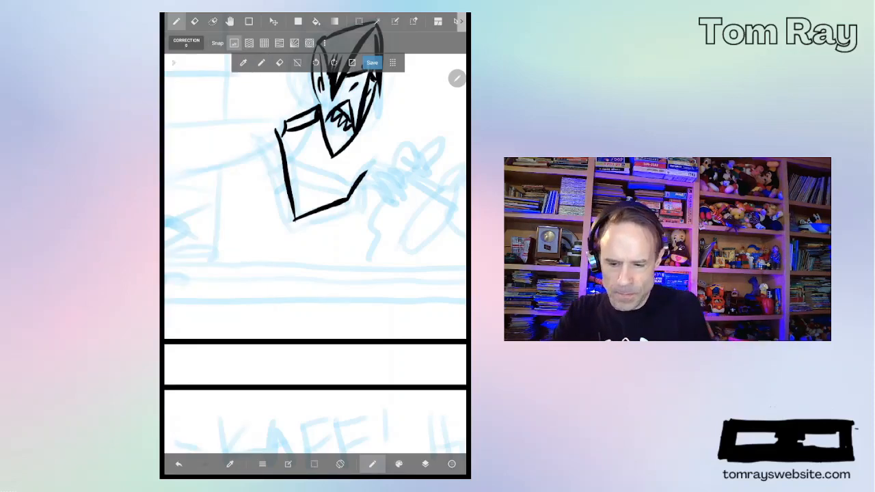
pyautogui.moveTo(366, 173)
pyautogui.mouseDown()
pyautogui.moveTo(401, 186)
pyautogui.moveTo(387, 207)
pyautogui.mouseUp()
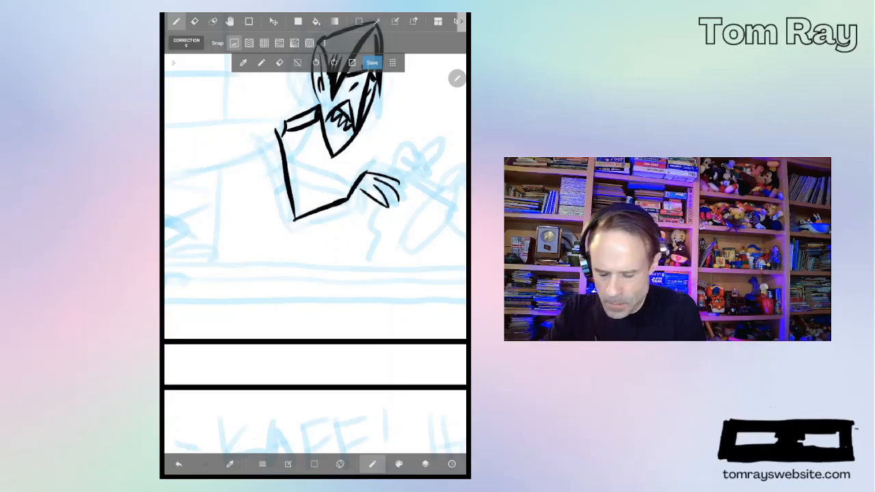
pyautogui.hotkey('ctrl', 'z')
pyautogui.moveTo(368, 196)
pyautogui.mouseDown()
pyautogui.moveTo(387, 207)
pyautogui.moveTo(369, 195)
pyautogui.moveTo(293, 235)
pyautogui.mouseUp()
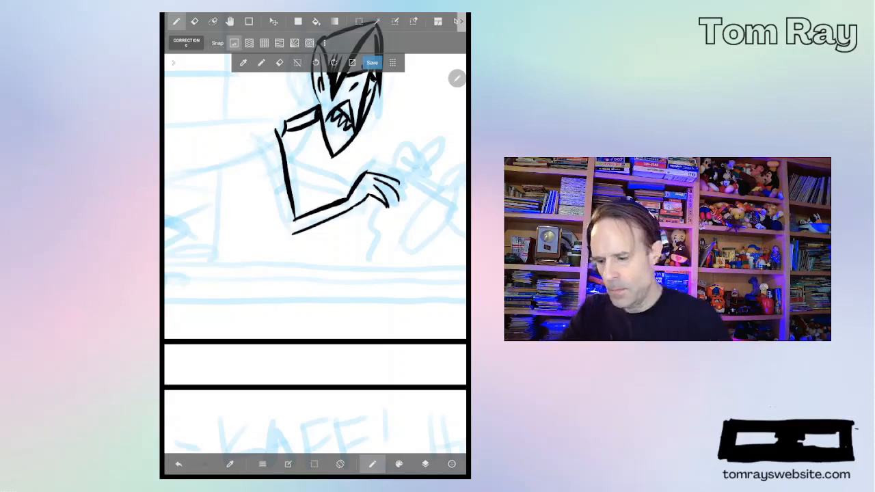
# Step: Ink the back line, torso detail and a finger touch-up, undoing an unwanted diagonal torso line
pyautogui.moveTo(256, 144); pyautogui.dragTo(292, 234)
pyautogui.moveTo(278, 186); pyautogui.dragTo(286, 195)
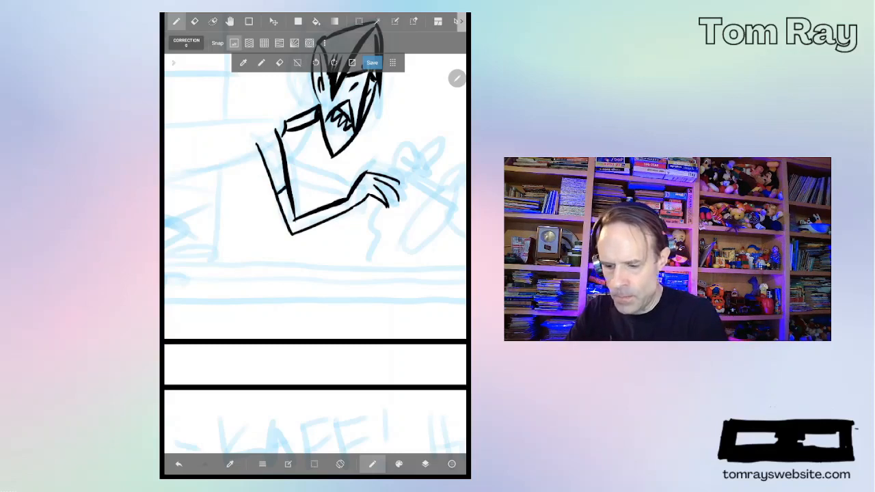
pyautogui.moveTo(384, 189)
pyautogui.mouseDown()
pyautogui.moveTo(396, 201)
pyautogui.moveTo(400, 188)
pyautogui.mouseUp()
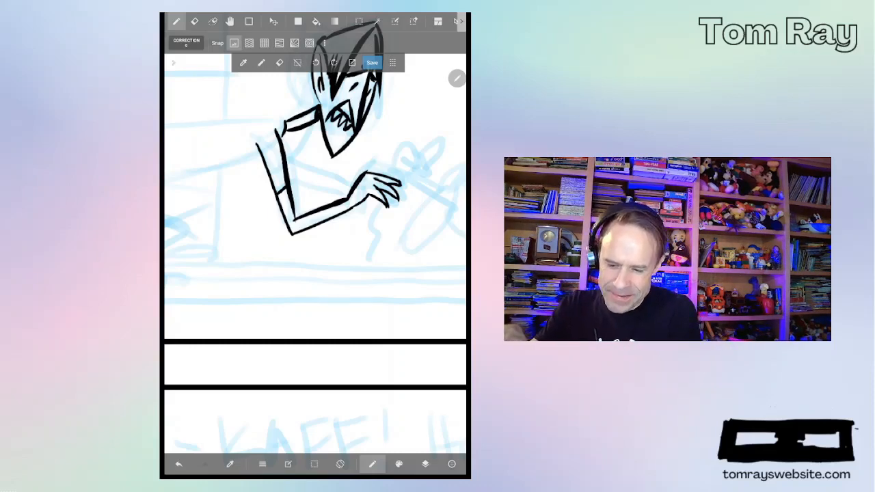
pyautogui.moveTo(285, 148); pyautogui.dragTo(354, 186)
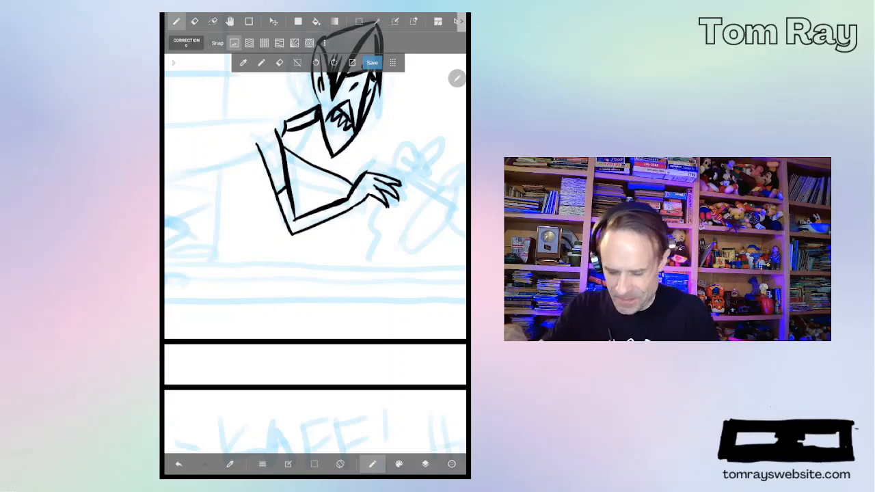
pyautogui.click(177, 465)
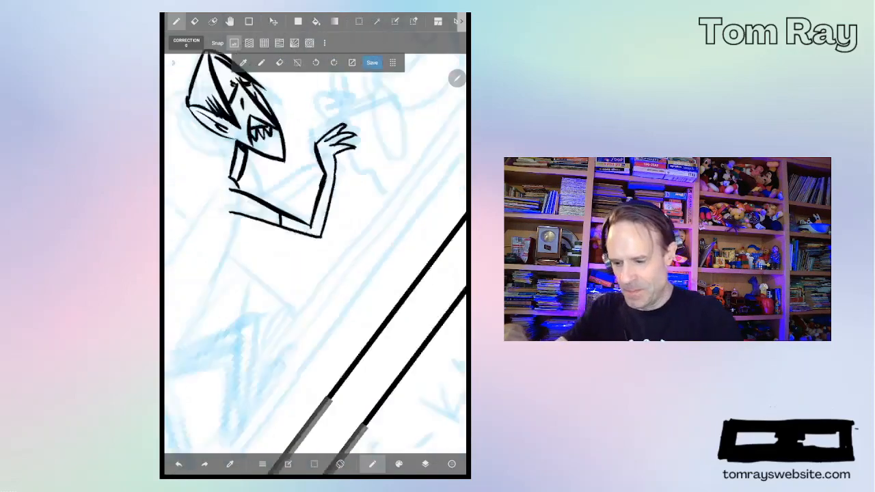
pyautogui.scroll(-1, 314, 232)
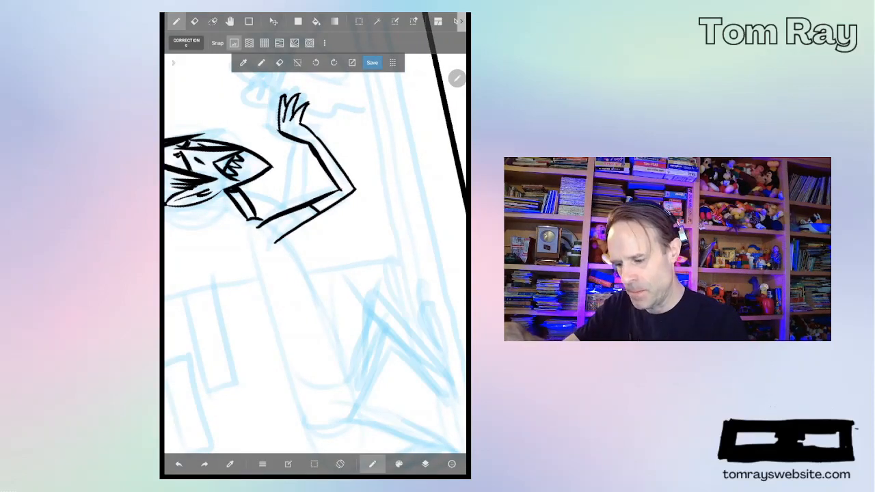
# Step: Ink the forearm from wrist to elbow and start the curled shape rising above the hand
pyautogui.moveTo(261, 218); pyautogui.dragTo(297, 145)
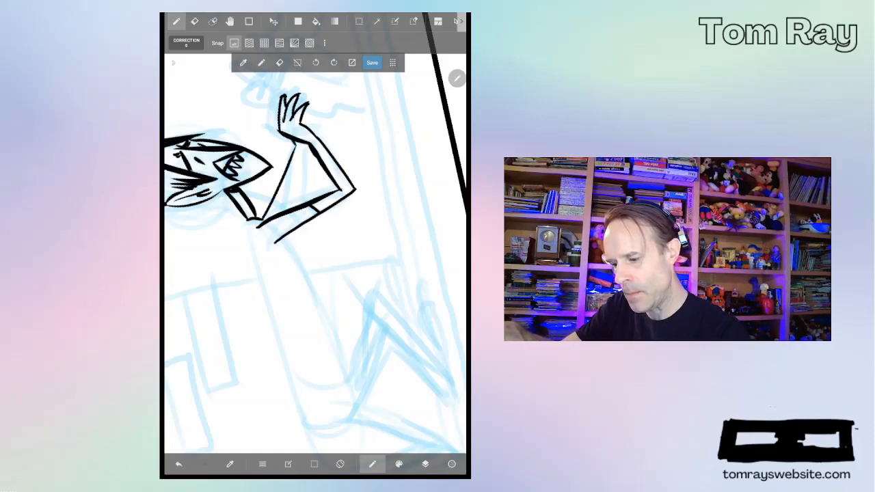
pyautogui.moveTo(280, 211); pyautogui.dragTo(306, 147)
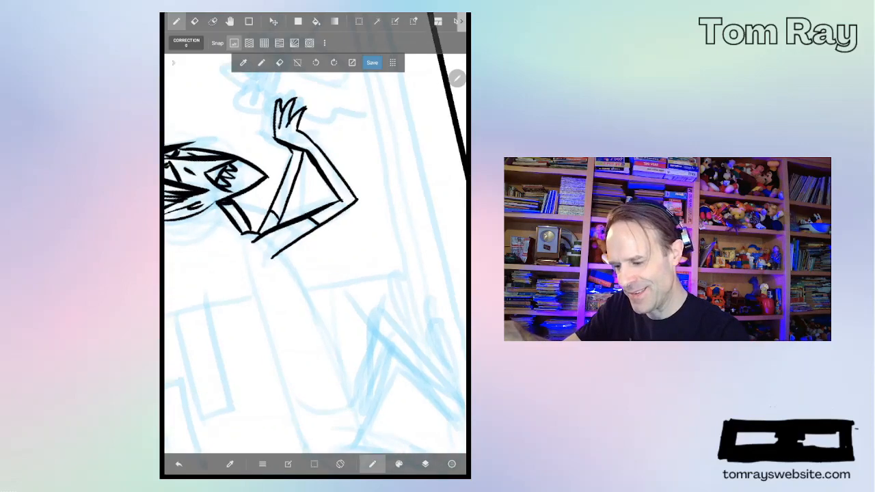
pyautogui.moveTo(314, 260); pyautogui.dragTo(288, 205)
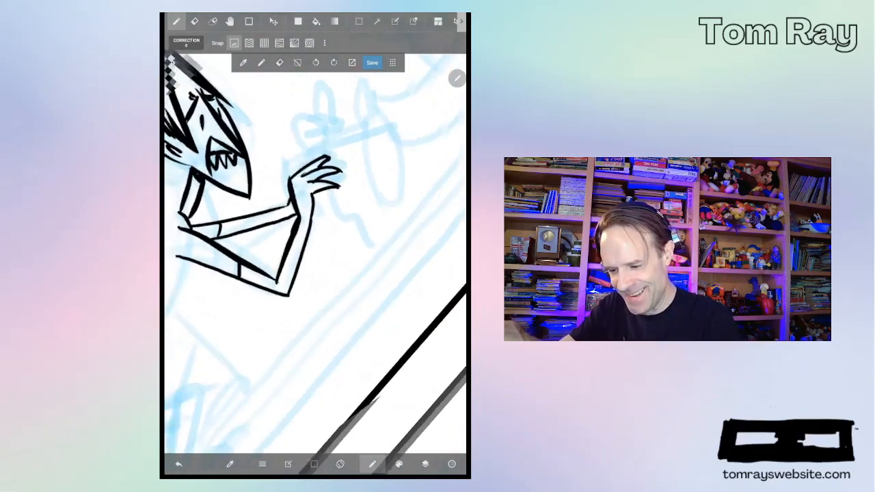
pyautogui.moveTo(315, 260); pyautogui.dragTo(308, 246)
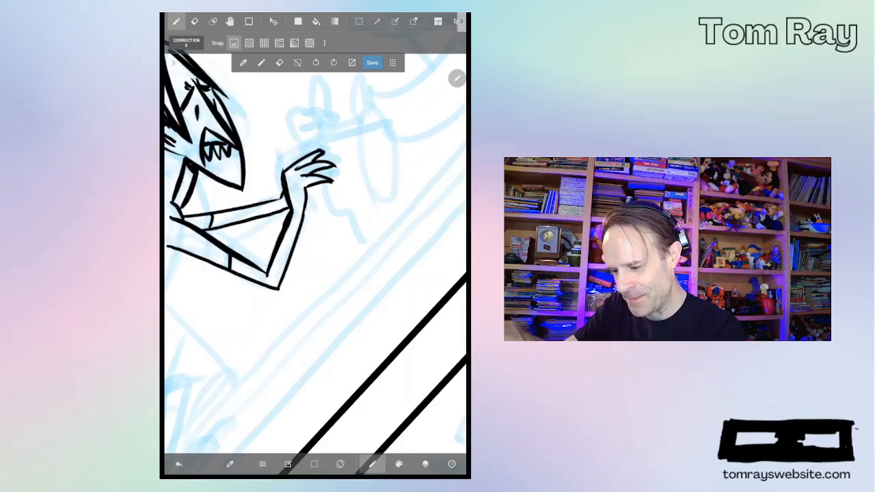
pyautogui.moveTo(294, 134); pyautogui.dragTo(289, 168)
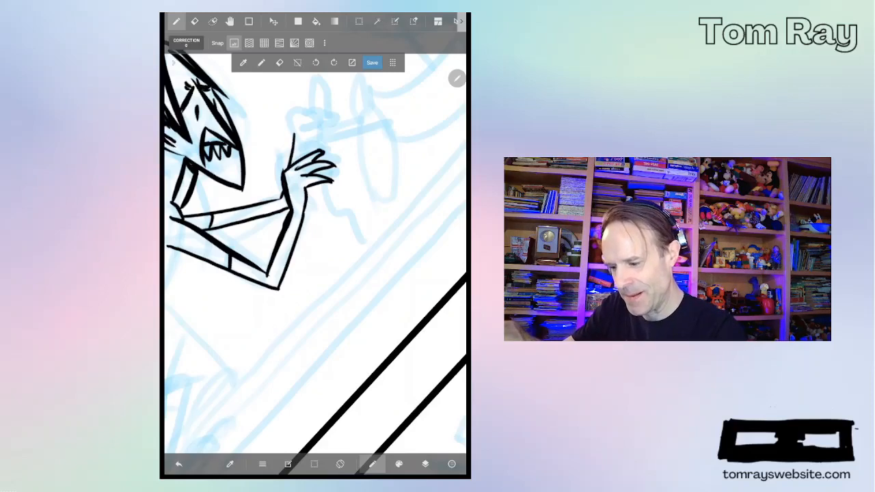
pyautogui.moveTo(292, 133); pyautogui.dragTo(308, 128)
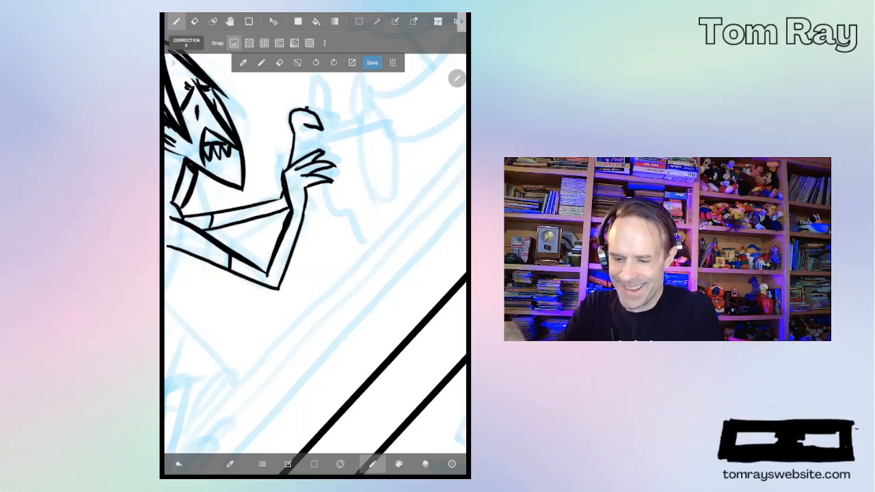
# Step: Extend the curled shape and add short finger strokes to the hand, redoing one
pyautogui.moveTo(311, 108); pyautogui.dragTo(324, 127)
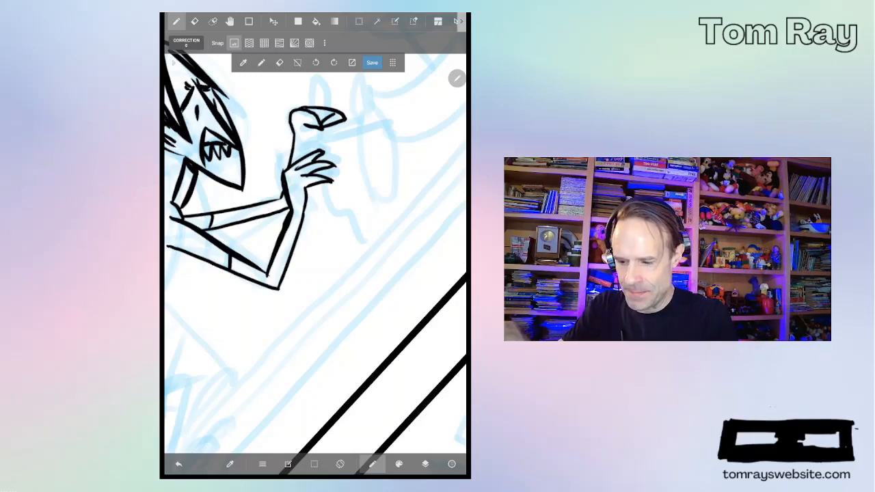
pyautogui.moveTo(350, 123)
pyautogui.mouseDown()
pyautogui.moveTo(324, 131)
pyautogui.moveTo(357, 144)
pyautogui.mouseUp()
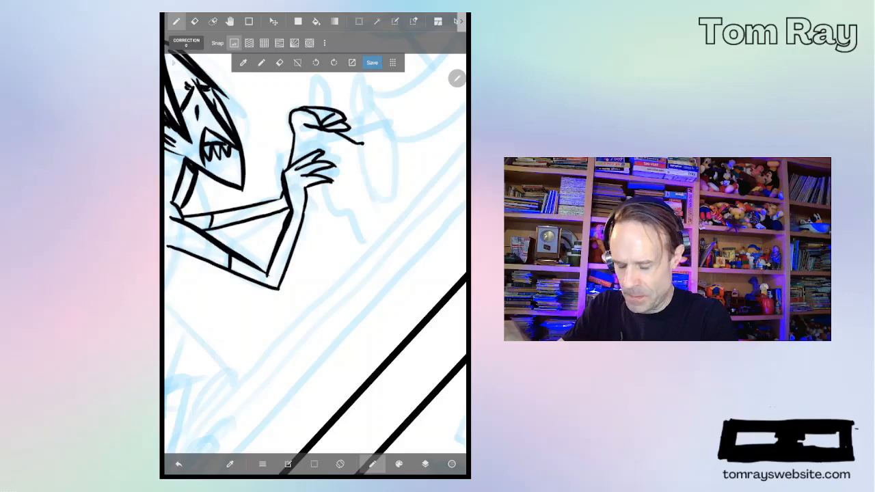
pyautogui.click(178, 464)
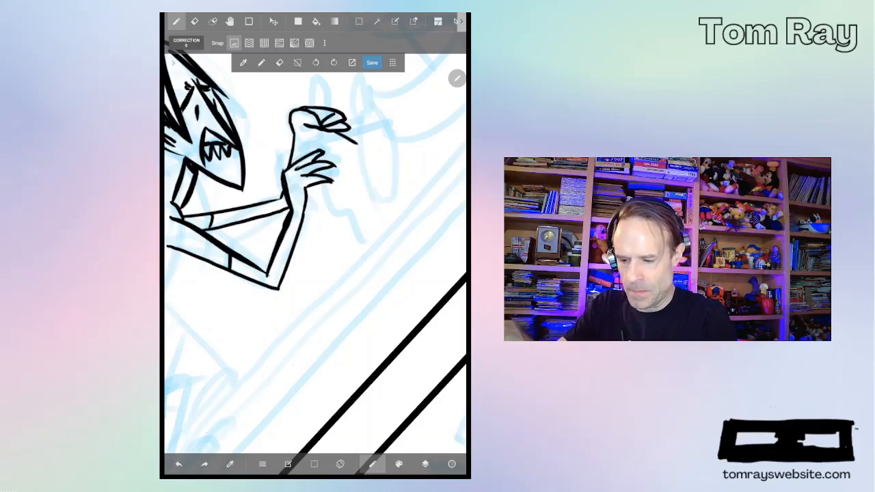
pyautogui.moveTo(331, 134); pyautogui.dragTo(355, 143)
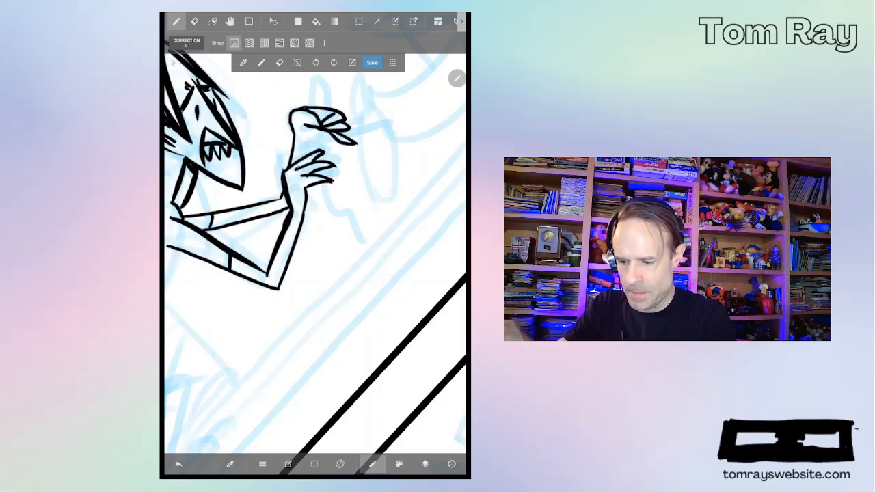
pyautogui.moveTo(305, 134); pyautogui.dragTo(327, 140)
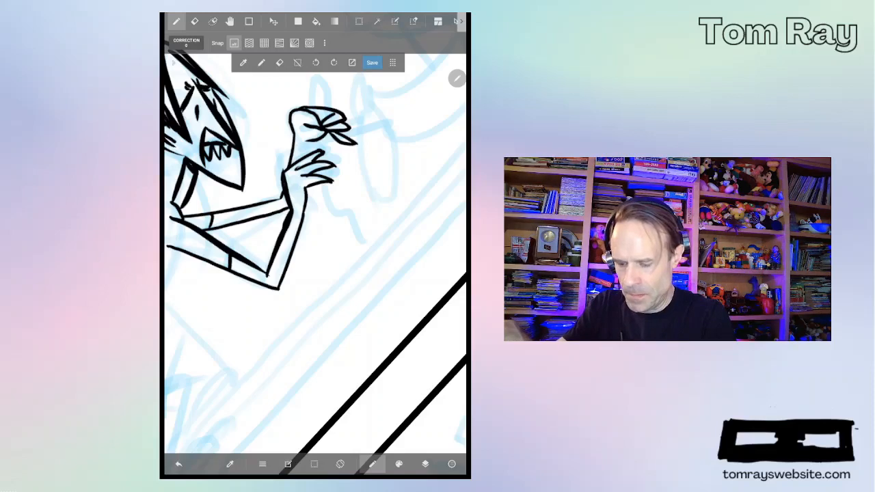
# Step: Draw the thumb loop above the hand and a thin line extending right, redoing each once
pyautogui.moveTo(324, 116); pyautogui.dragTo(316, 85)
pyautogui.click(178, 464)
pyautogui.moveTo(327, 117); pyautogui.dragTo(314, 82)
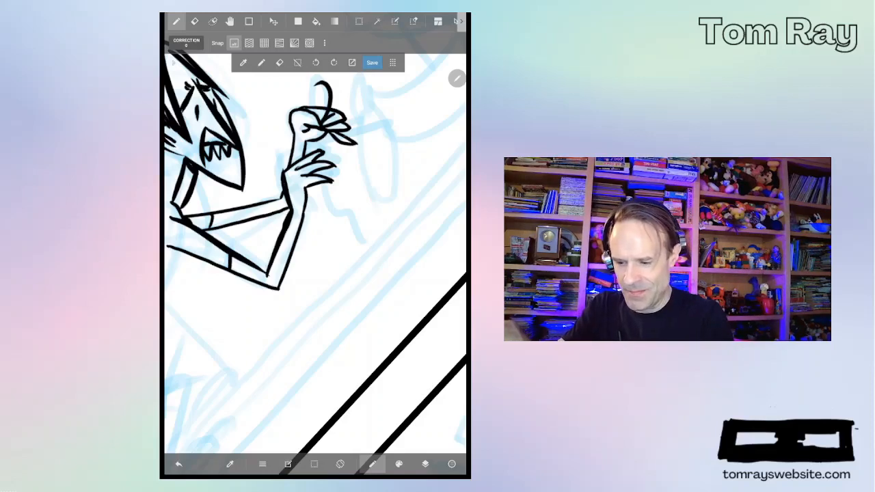
pyautogui.moveTo(342, 133); pyautogui.dragTo(396, 121)
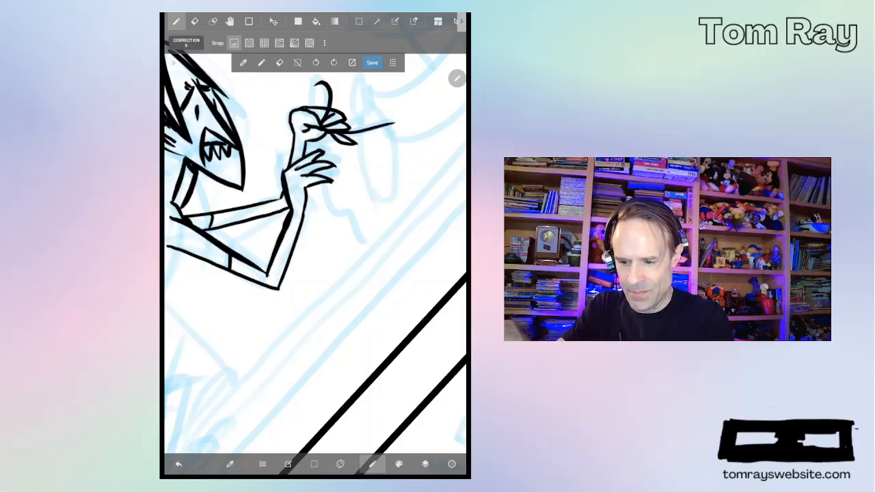
pyautogui.click(178, 464)
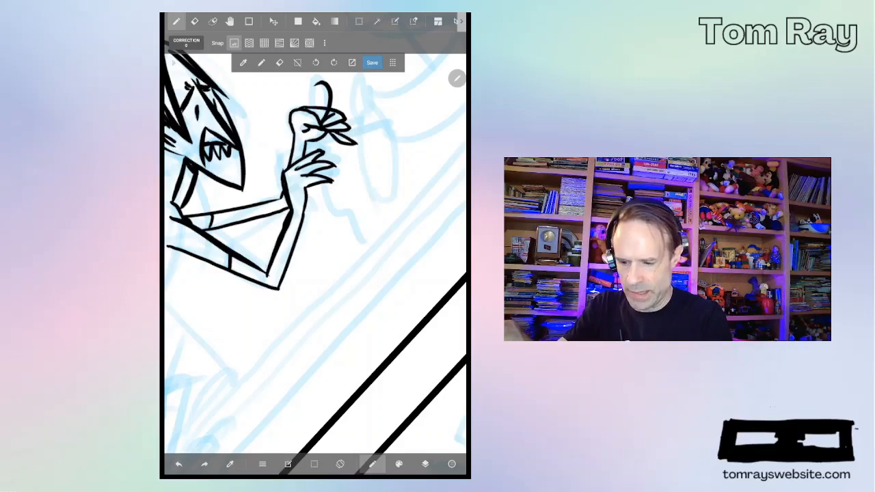
pyautogui.moveTo(341, 133); pyautogui.dragTo(382, 122)
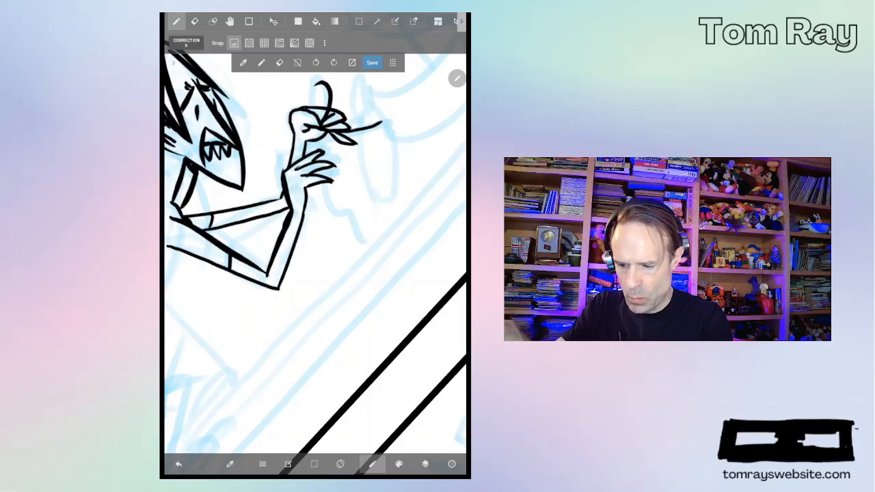
# Step: Add strokes around the held object and a curved line dangling below the hand
pyautogui.moveTo(328, 146); pyautogui.dragTo(372, 116)
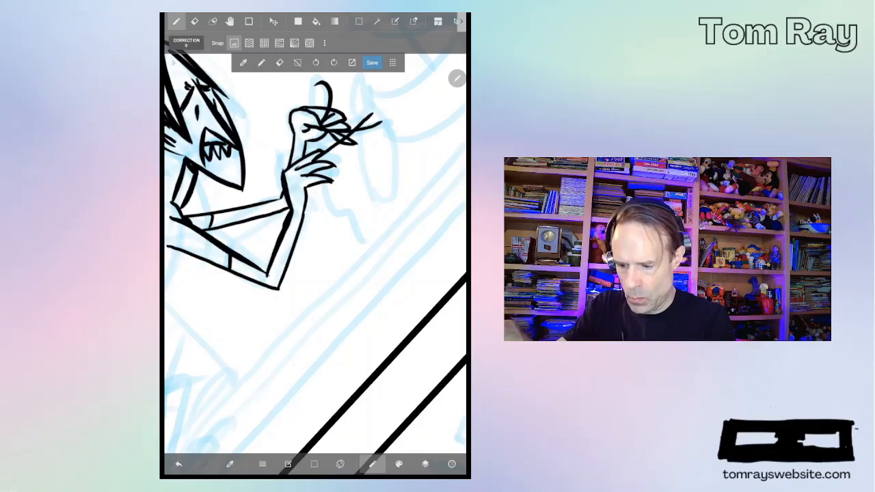
pyautogui.moveTo(316, 184); pyautogui.dragTo(361, 222)
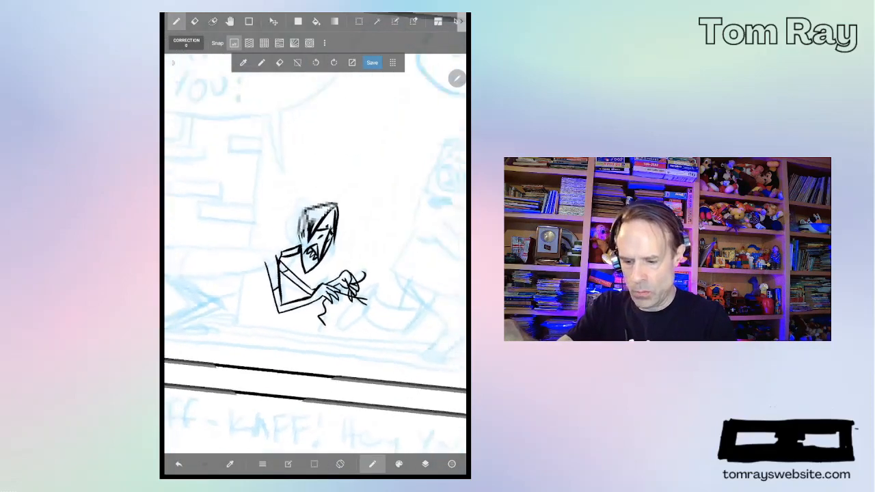
pyautogui.scroll(4, 315, 260)
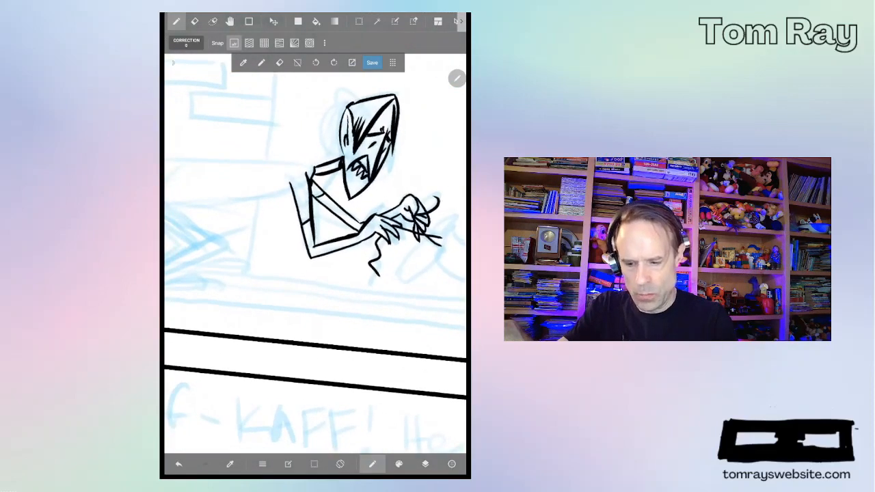
pyautogui.scroll(-4, 315, 205)
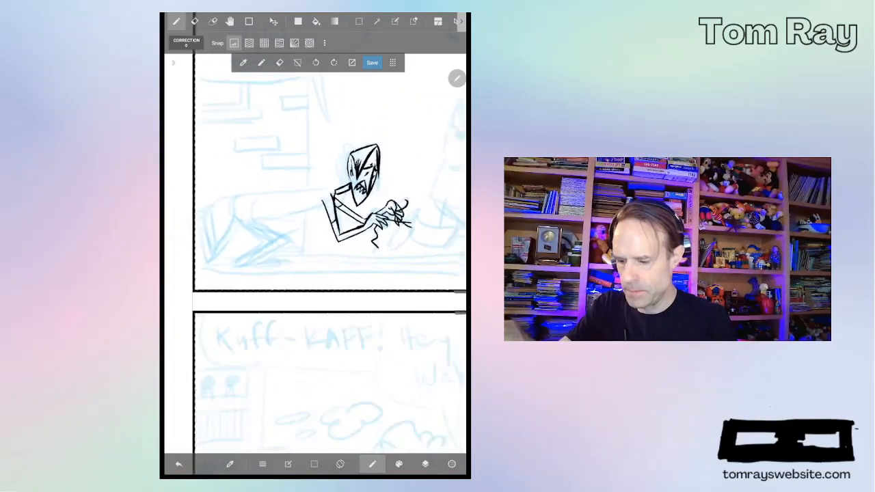
pyautogui.scroll(3, 314, 205)
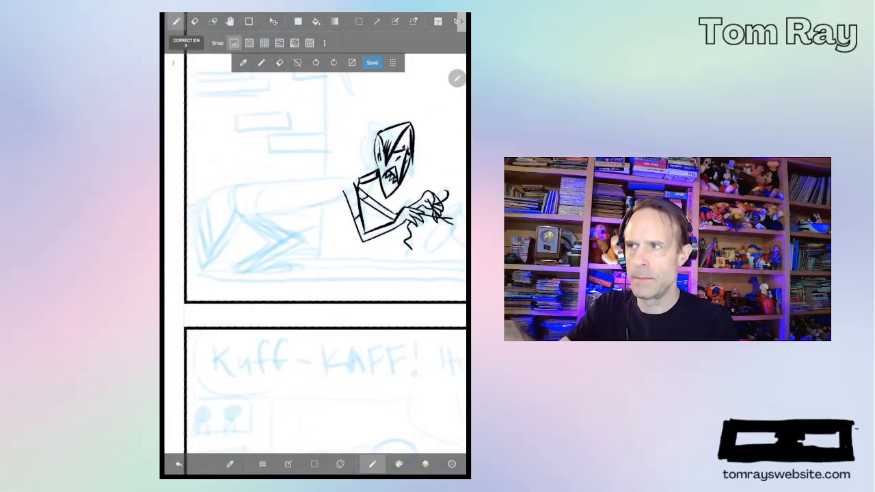
pyautogui.scroll(1, 314, 205)
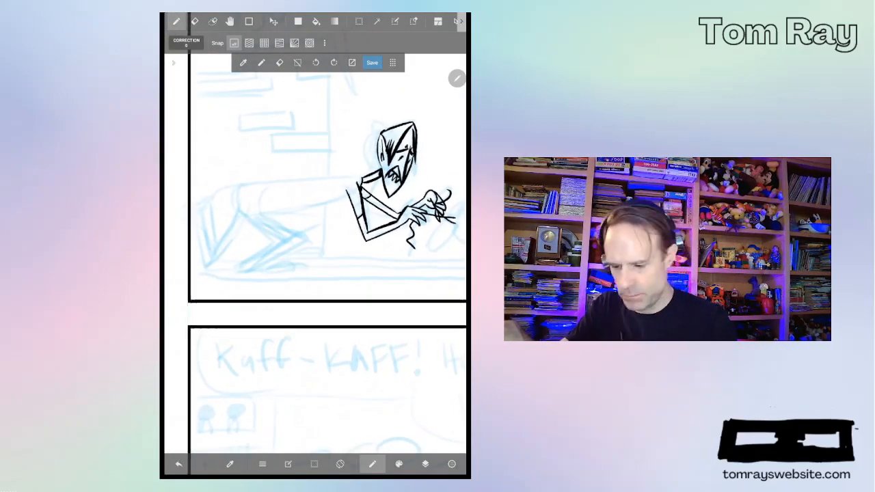
pyautogui.scroll(1, 315, 205)
pyautogui.scroll(1, 315, 205)
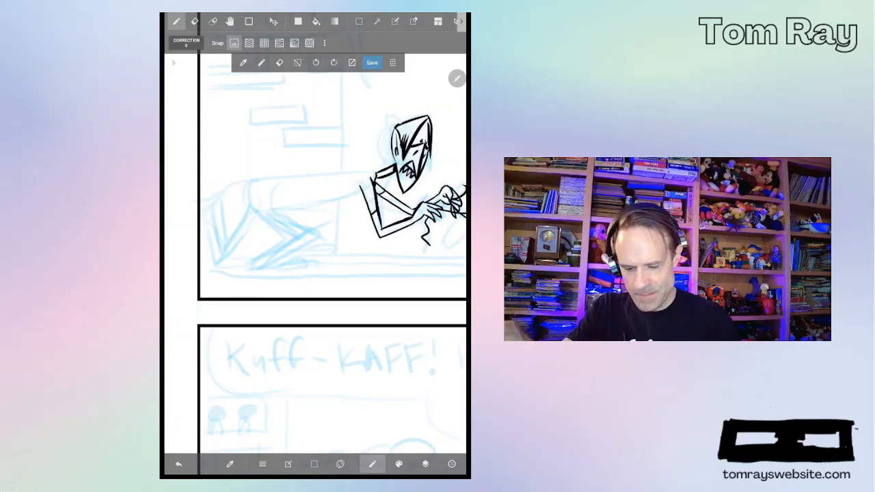
# Step: Try G Pen, then choose the wider regular Pen brush at 51 px in the brush panel
pyautogui.click(400, 464)
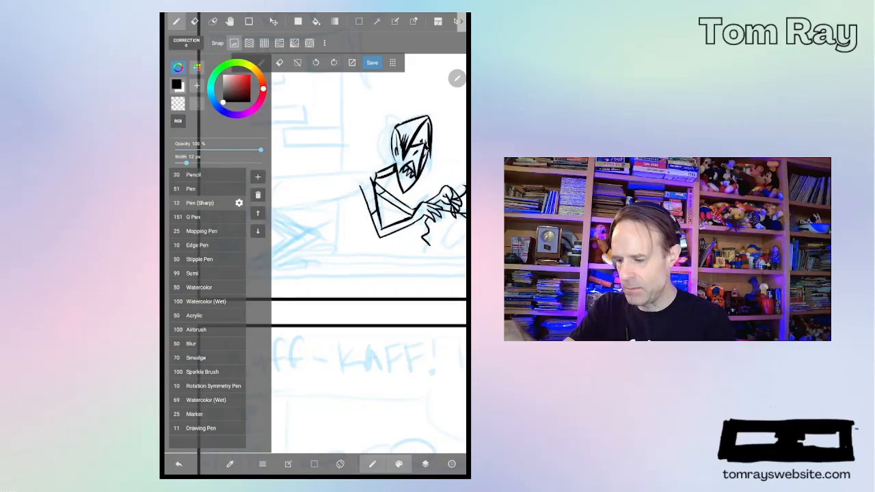
pyautogui.click(205, 216)
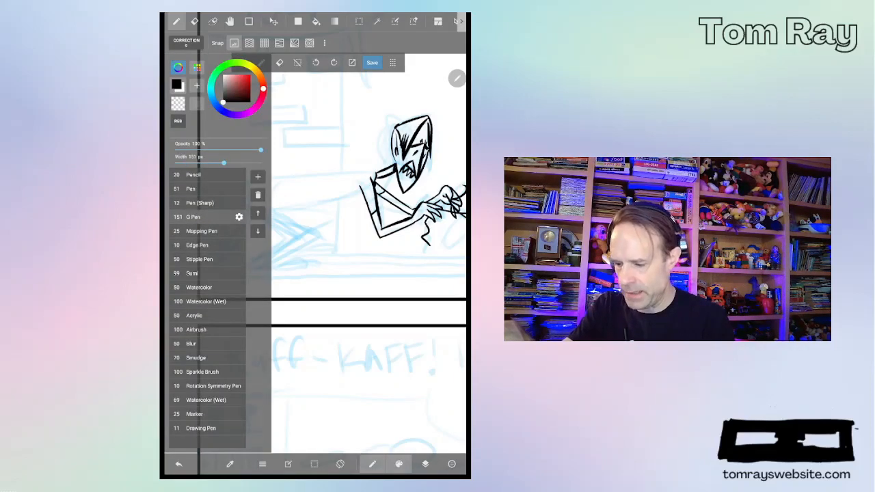
pyautogui.click(205, 188)
pyautogui.click(399, 465)
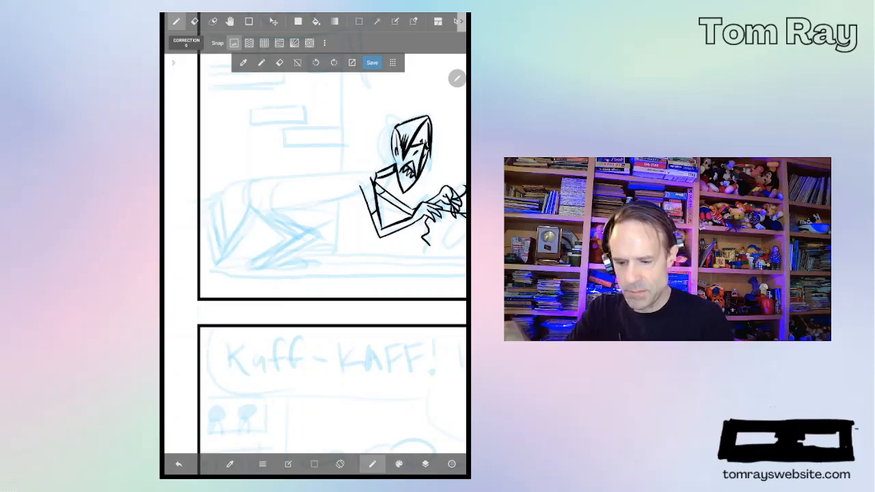
pyautogui.scroll(3, 342, 205)
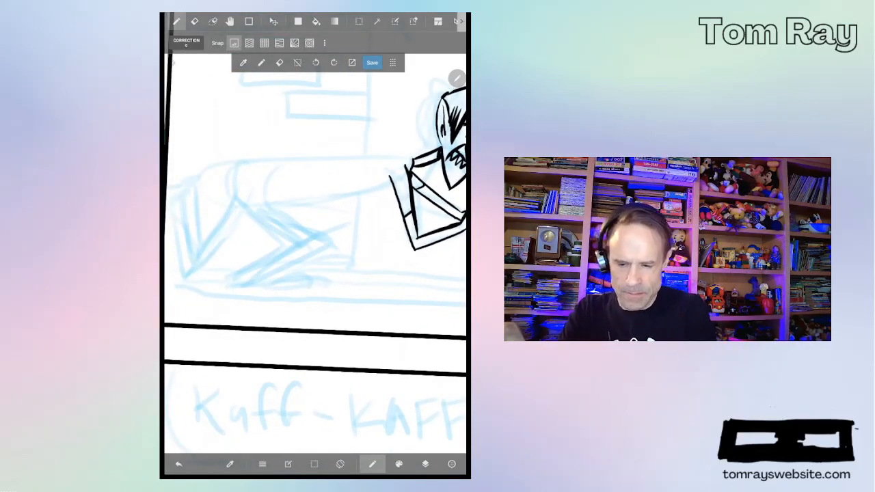
# Step: Ink the thick back line and the curve down from its left end, redoing both
pyautogui.moveTo(411, 158); pyautogui.dragTo(238, 168)
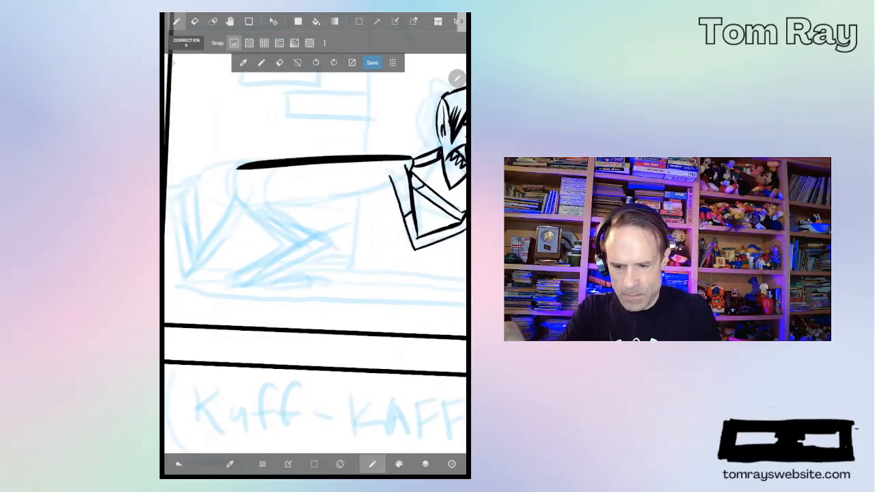
pyautogui.hotkey('ctrl', 'z')
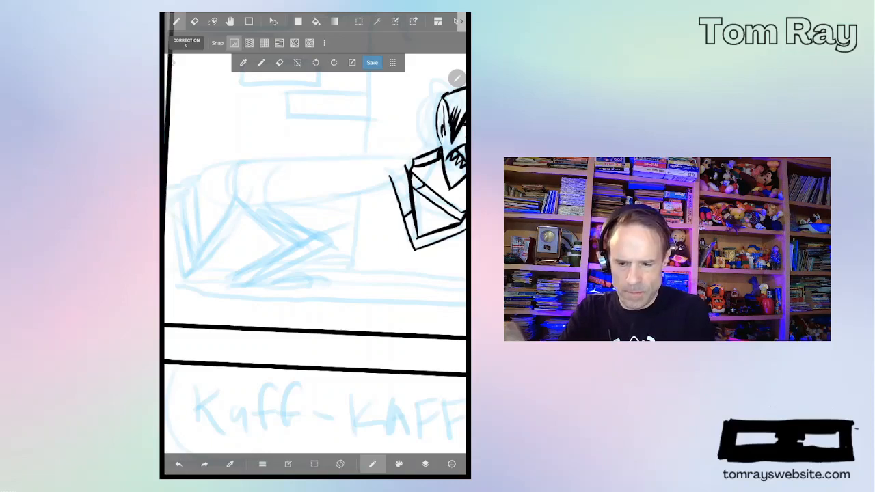
pyautogui.moveTo(413, 156); pyautogui.dragTo(234, 167)
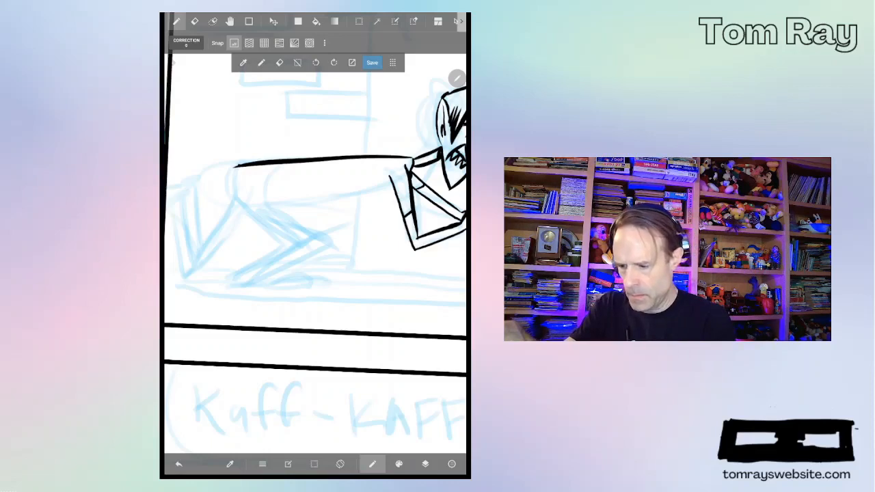
pyautogui.moveTo(234, 166); pyautogui.dragTo(225, 207)
pyautogui.click(178, 464)
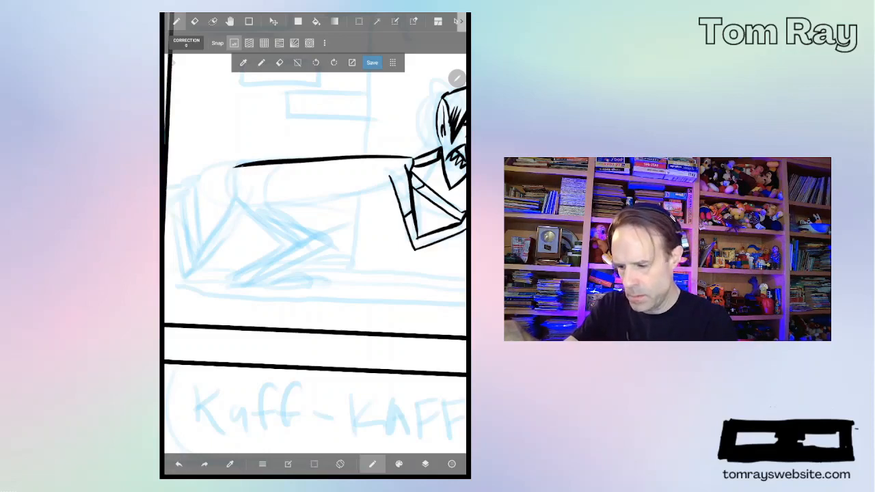
pyautogui.moveTo(234, 167)
pyautogui.mouseDown()
pyautogui.moveTo(226, 207)
pyautogui.moveTo(191, 264)
pyautogui.mouseUp()
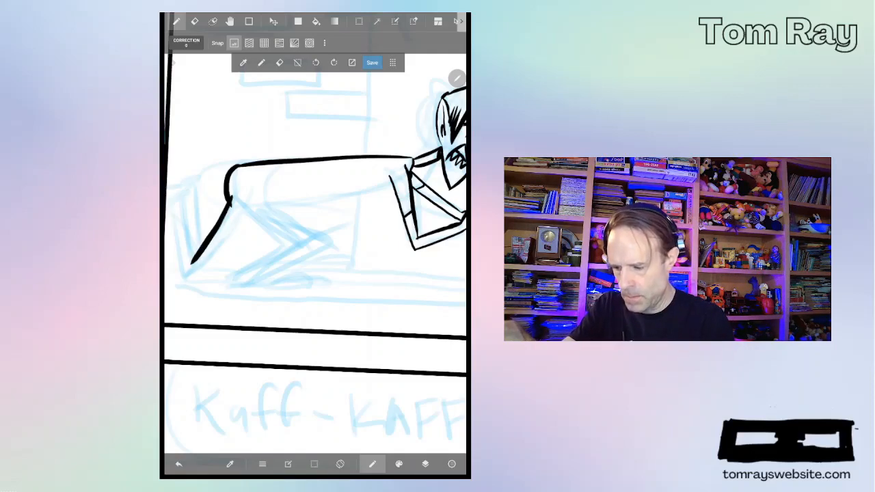
# Step: Ink the V-shaped bent legs near the panel's left border
pyautogui.moveTo(307, 205); pyautogui.dragTo(349, 191)
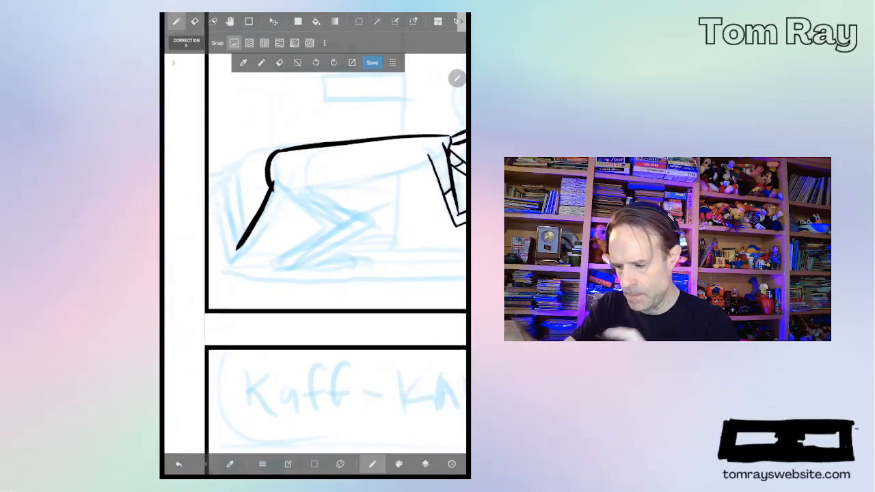
pyautogui.moveTo(237, 248)
pyautogui.mouseDown()
pyautogui.moveTo(227, 172)
pyautogui.moveTo(206, 193)
pyautogui.moveTo(231, 166)
pyautogui.moveTo(215, 175)
pyautogui.mouseUp()
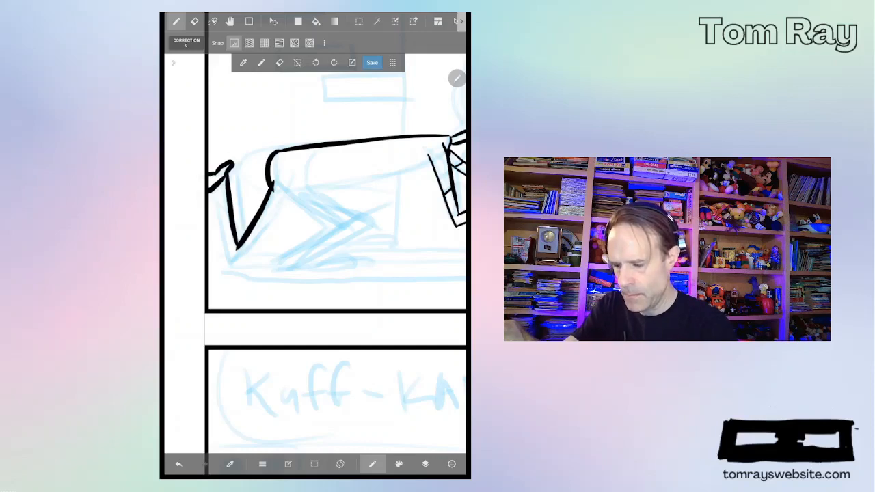
pyautogui.moveTo(215, 189); pyautogui.dragTo(233, 265)
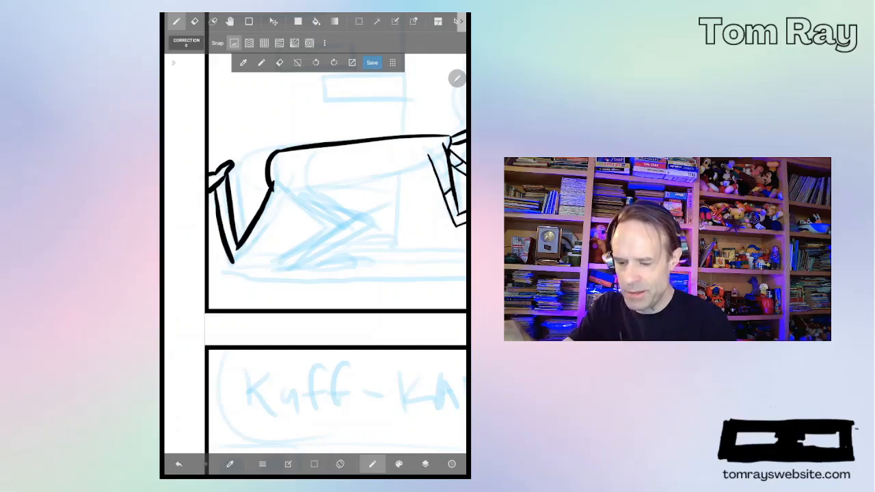
pyautogui.moveTo(291, 179); pyautogui.dragTo(236, 263)
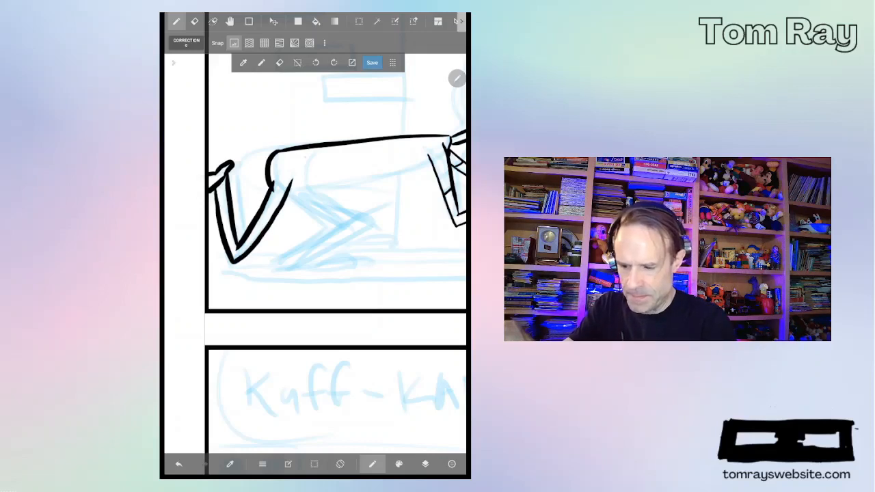
# Step: Redo the underside of the outstretched arm where it meets the leg
pyautogui.moveTo(304, 150)
pyautogui.mouseDown()
pyautogui.moveTo(299, 188)
pyautogui.moveTo(428, 162)
pyautogui.mouseUp()
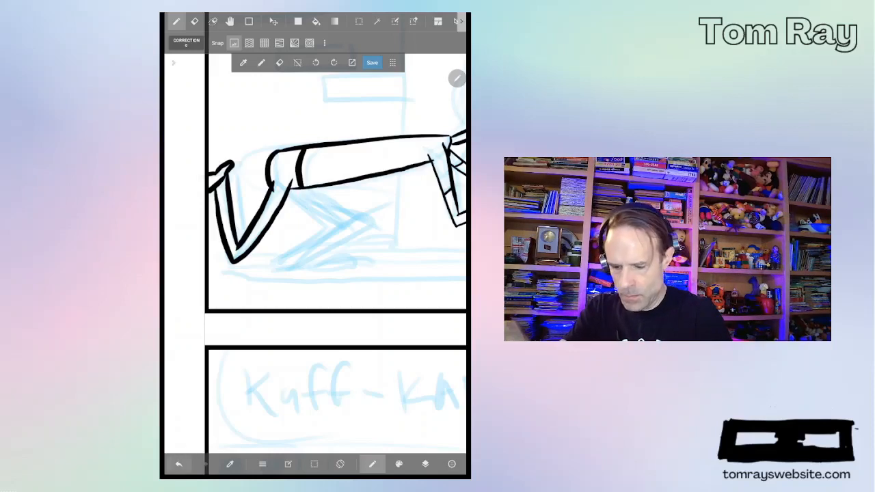
pyautogui.hotkey('ctrl', 'z')
pyautogui.moveTo(294, 187); pyautogui.dragTo(414, 167)
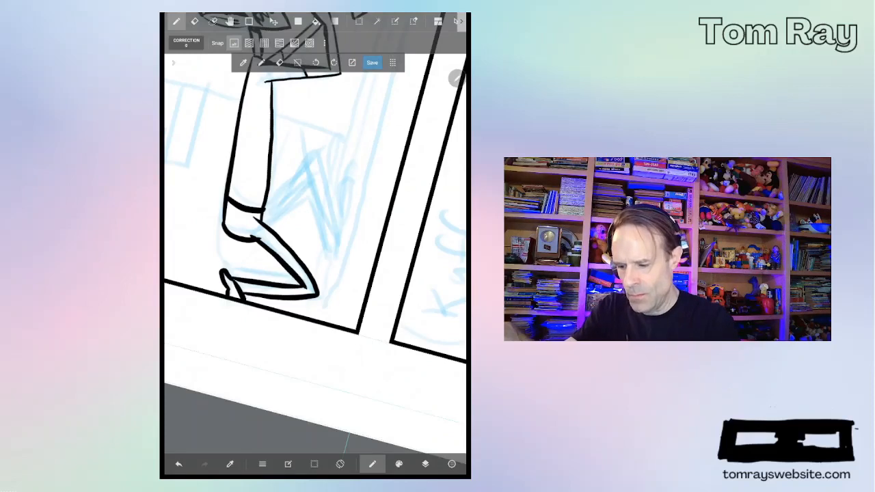
# Step: Ink the second leg's thigh and shin, going over the knee and thigh lines to thicken them
pyautogui.moveTo(270, 205); pyautogui.dragTo(317, 160)
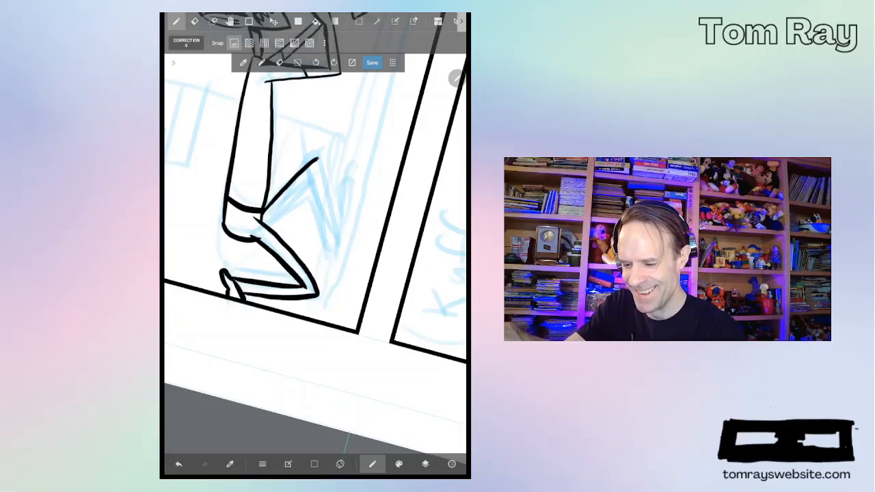
pyautogui.moveTo(317, 158); pyautogui.dragTo(334, 233)
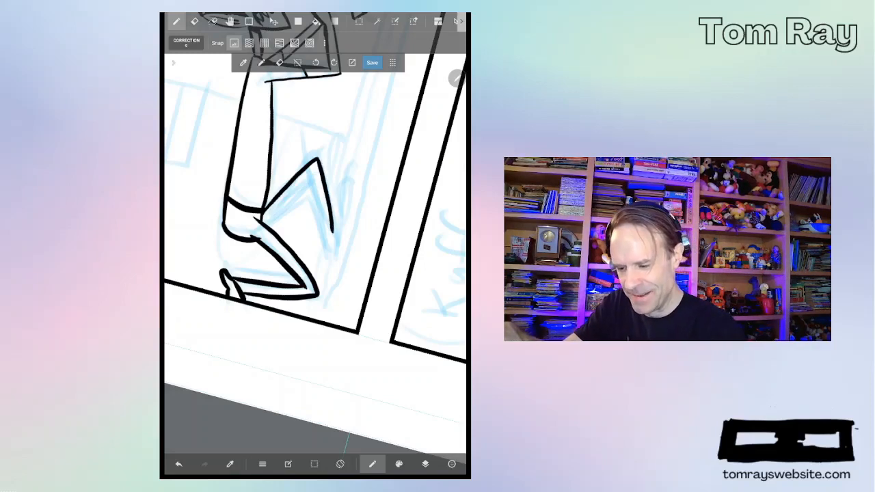
pyautogui.moveTo(311, 179)
pyautogui.mouseDown()
pyautogui.moveTo(338, 256)
pyautogui.moveTo(350, 182)
pyautogui.moveTo(336, 235)
pyautogui.mouseUp()
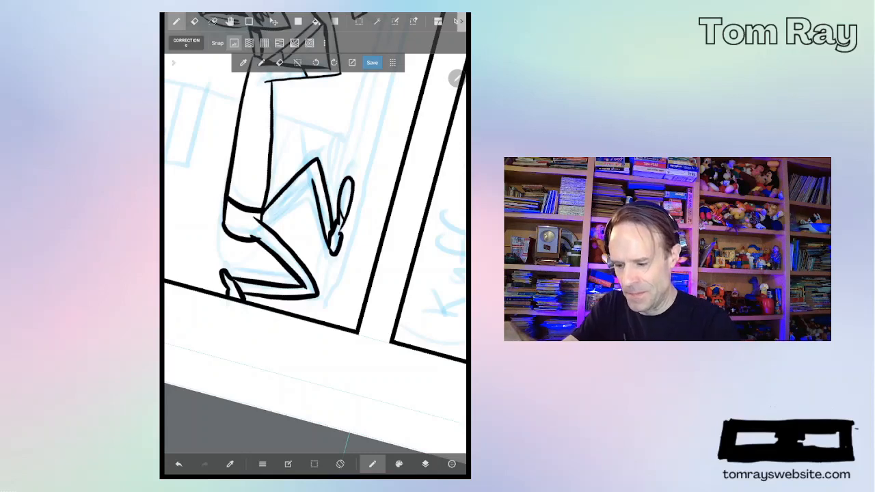
pyautogui.moveTo(274, 218); pyautogui.dragTo(309, 181)
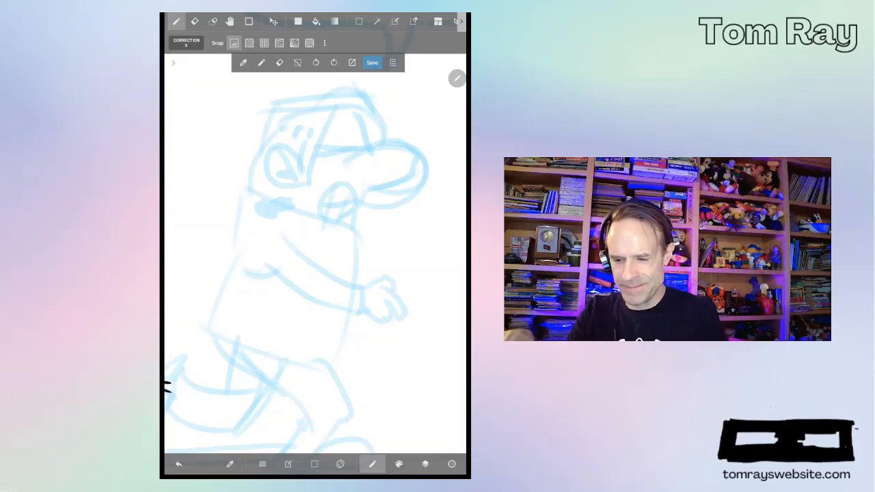
# Step: Ink the flat cap's top edge and sides down the face, dotting its band with spots
pyautogui.moveTo(271, 94)
pyautogui.mouseDown()
pyautogui.moveTo(367, 84)
pyautogui.moveTo(356, 108)
pyautogui.moveTo(336, 108)
pyautogui.mouseUp()
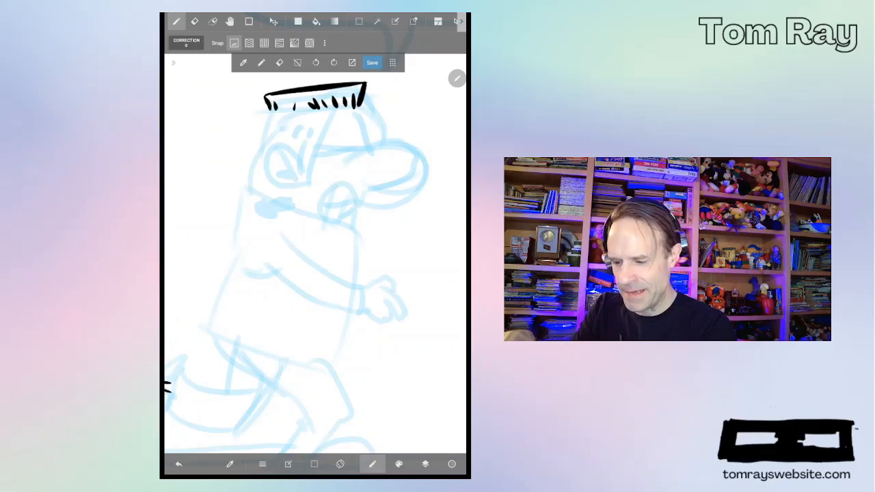
pyautogui.moveTo(274, 101); pyautogui.dragTo(277, 109)
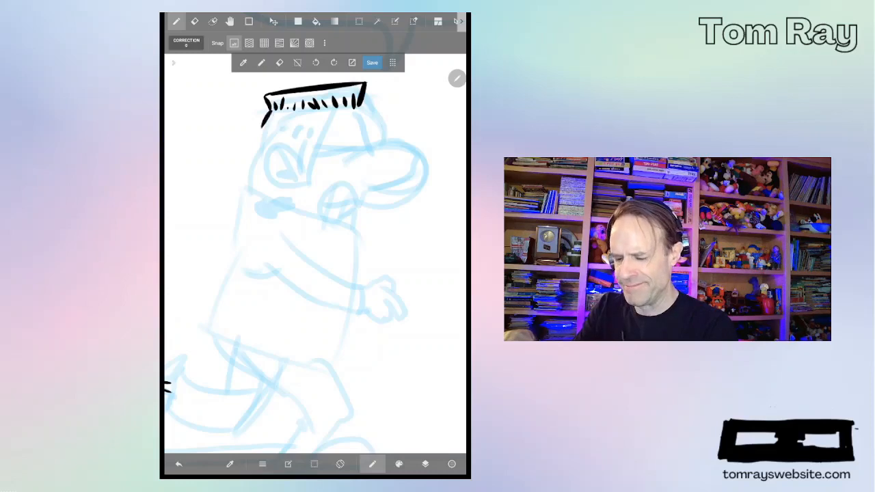
pyautogui.moveTo(267, 104); pyautogui.dragTo(245, 168)
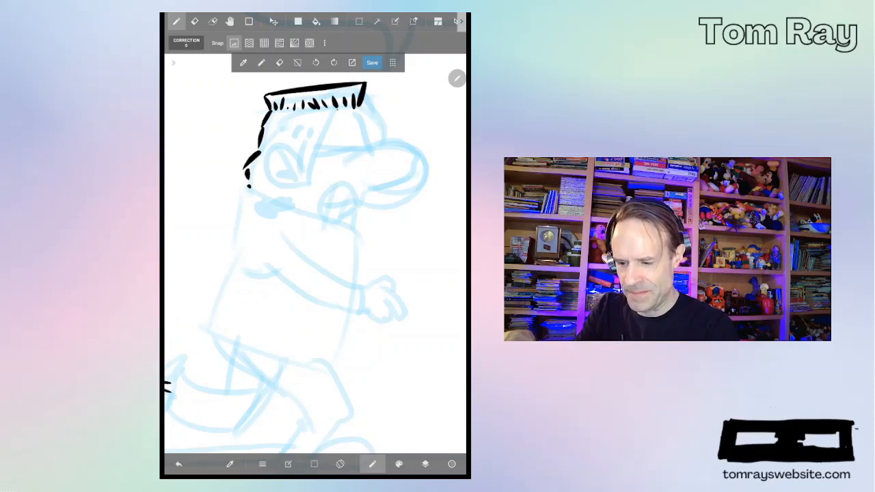
pyautogui.moveTo(333, 117); pyautogui.dragTo(308, 184)
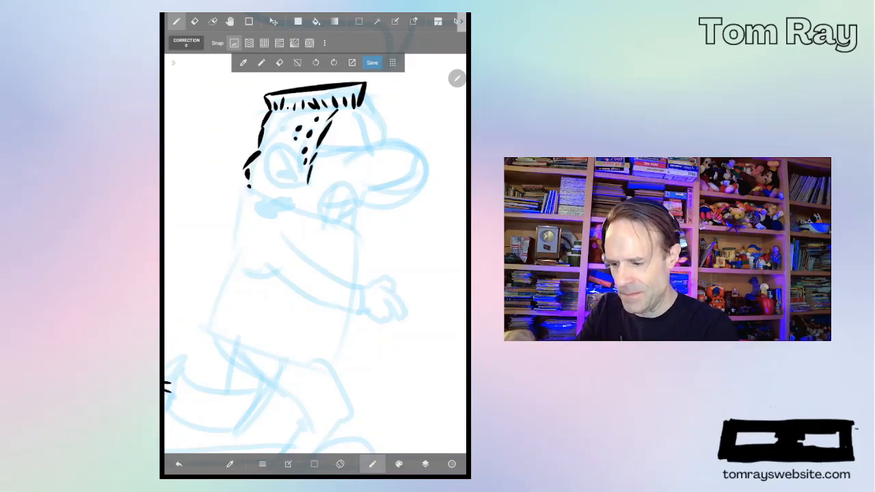
pyautogui.click(275, 128)
pyautogui.click(266, 140)
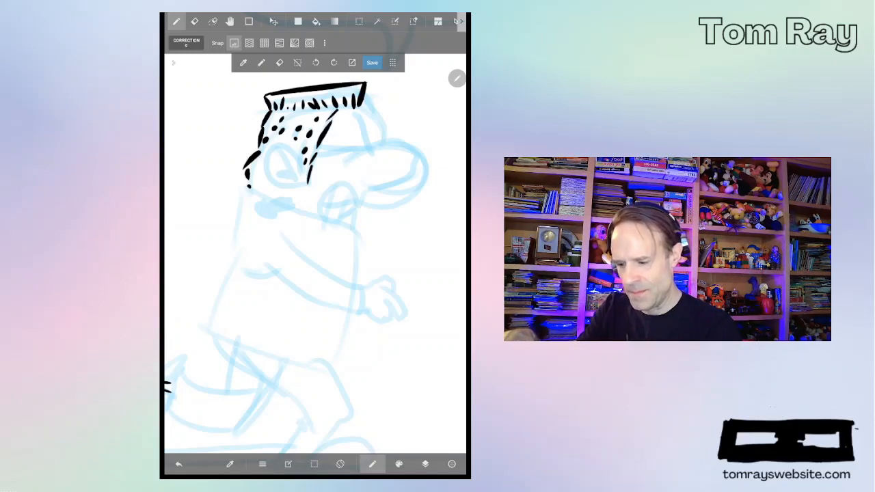
# Step: Ink the eye and head curve, undo the nose attempts, and tilt the canvas to the head's angle
pyautogui.moveTo(300, 164)
pyautogui.mouseDown()
pyautogui.moveTo(264, 168)
pyautogui.moveTo(293, 176)
pyautogui.mouseUp()
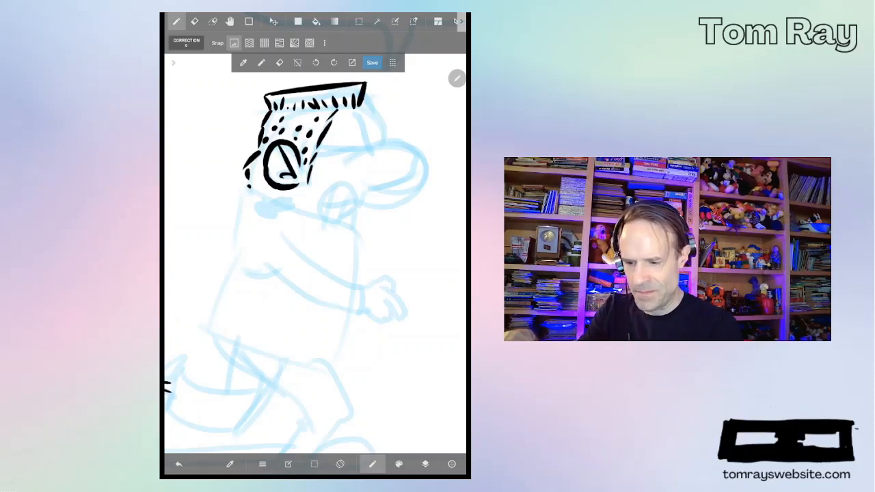
pyautogui.moveTo(366, 103)
pyautogui.mouseDown()
pyautogui.moveTo(386, 145)
pyautogui.moveTo(354, 155)
pyautogui.moveTo(366, 188)
pyautogui.mouseUp()
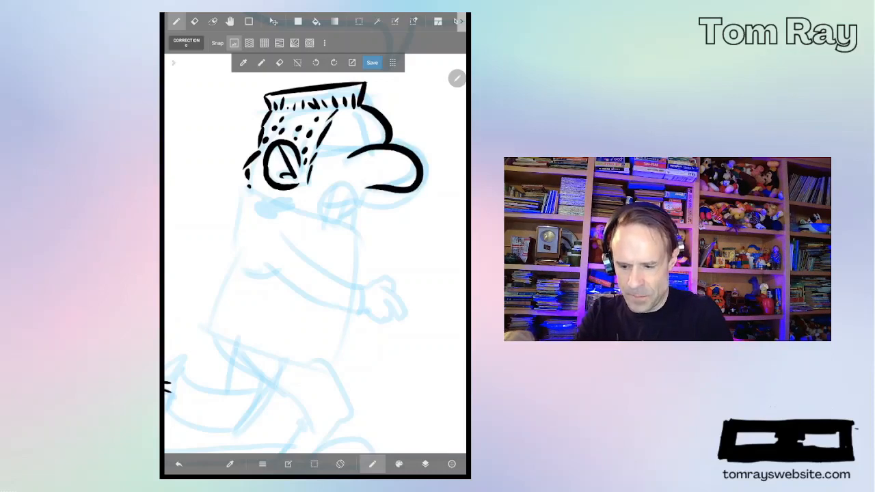
pyautogui.hotkey('ctrl', 'z')
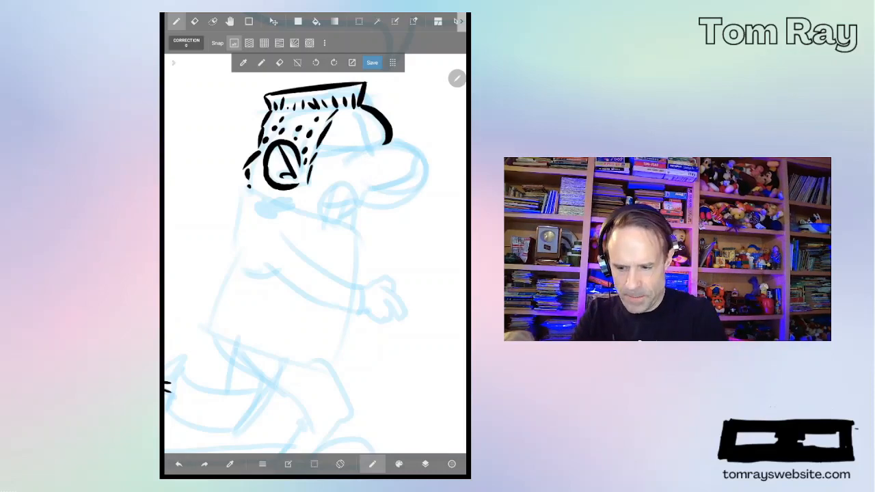
pyautogui.moveTo(350, 157); pyautogui.dragTo(369, 198)
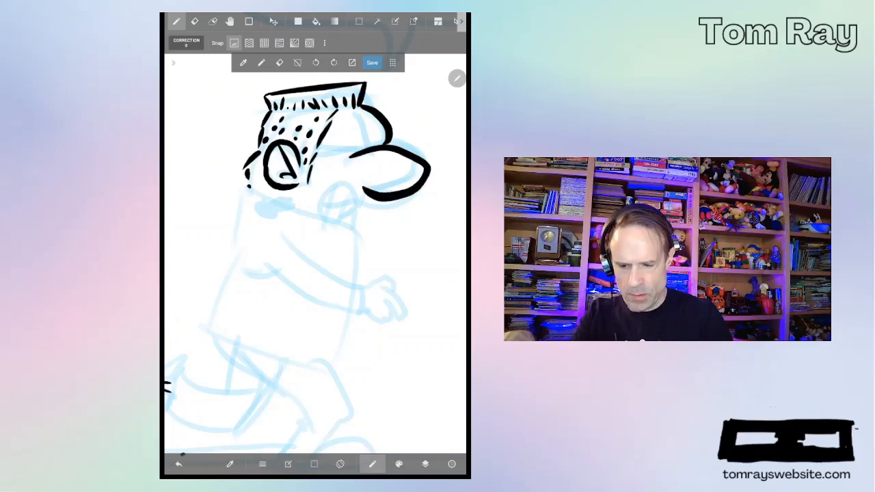
pyautogui.click(179, 463)
pyautogui.click(179, 463)
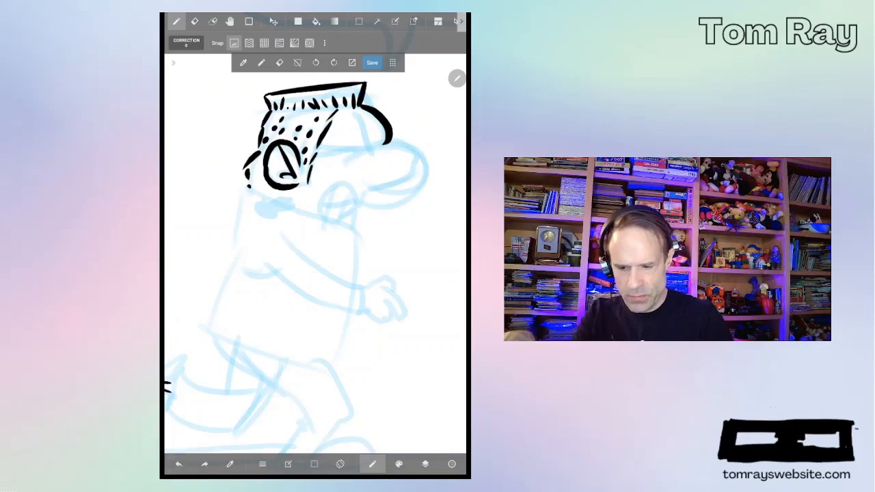
pyautogui.moveTo(307, 205)
pyautogui.mouseDown()
pyautogui.moveTo(260, 260)
pyautogui.moveTo(287, 252)
pyautogui.mouseUp()
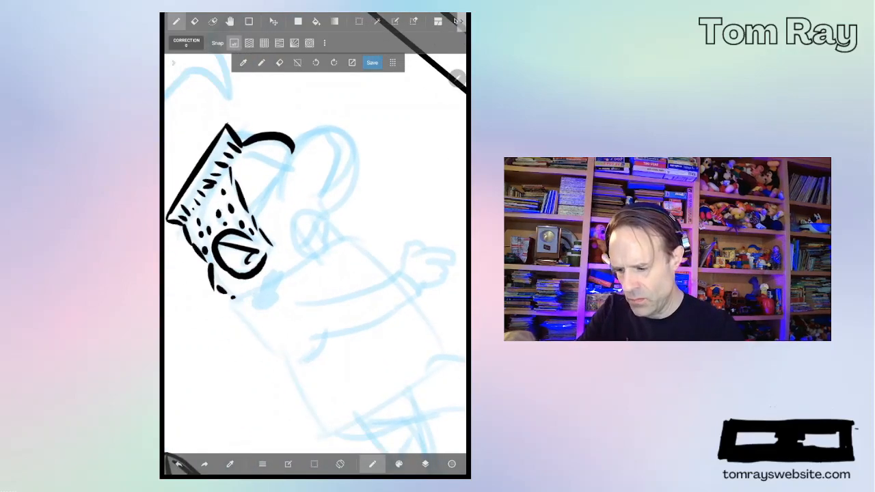
# Step: Ink the rounded head top and the round ear with its inner detail strokes, undoing a stray stroke
pyautogui.moveTo(279, 197)
pyautogui.mouseDown()
pyautogui.moveTo(324, 130)
pyautogui.moveTo(326, 220)
pyautogui.moveTo(301, 211)
pyautogui.moveTo(334, 255)
pyautogui.mouseUp()
pyautogui.click(179, 464)
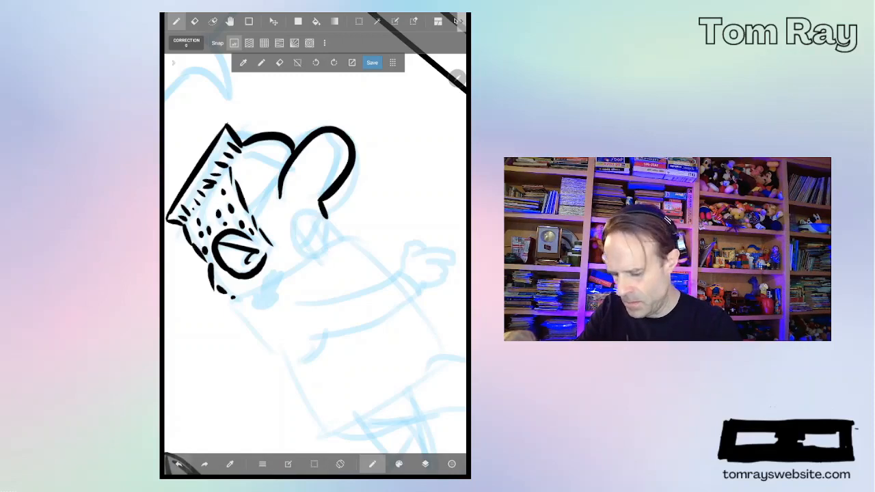
pyautogui.click(178, 463)
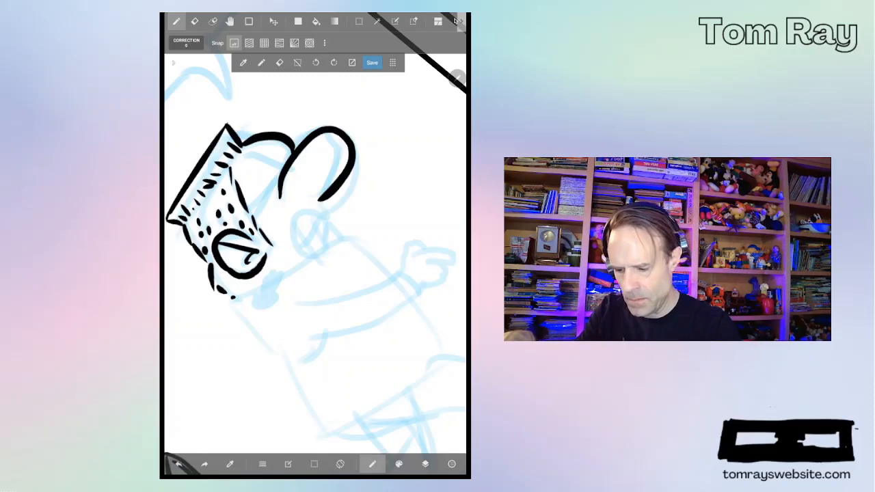
pyautogui.click(204, 464)
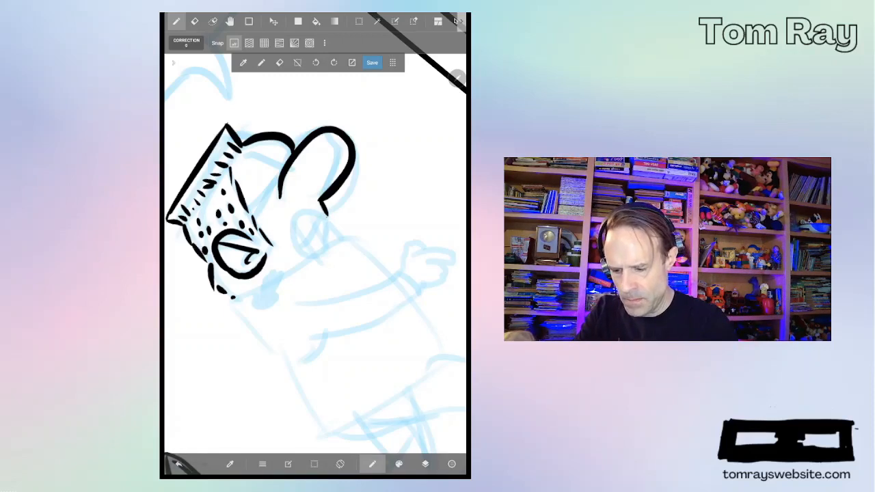
pyautogui.moveTo(322, 210); pyautogui.dragTo(327, 224)
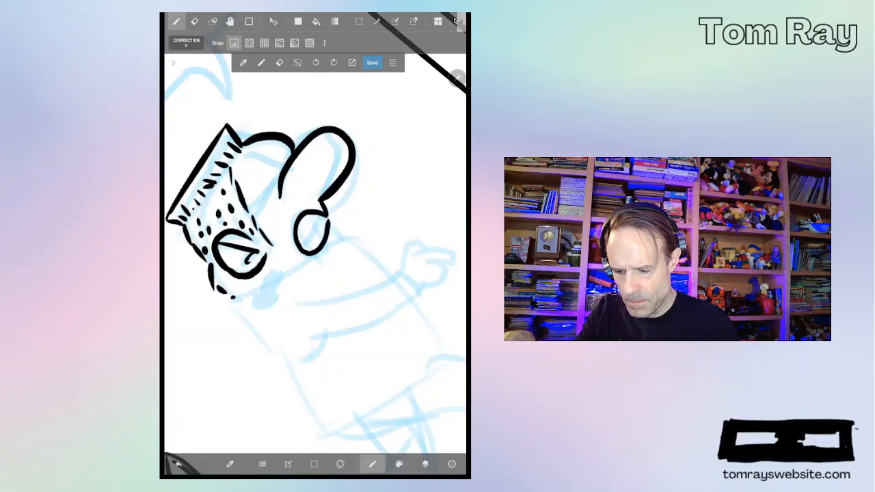
pyautogui.moveTo(328, 216); pyautogui.dragTo(338, 235)
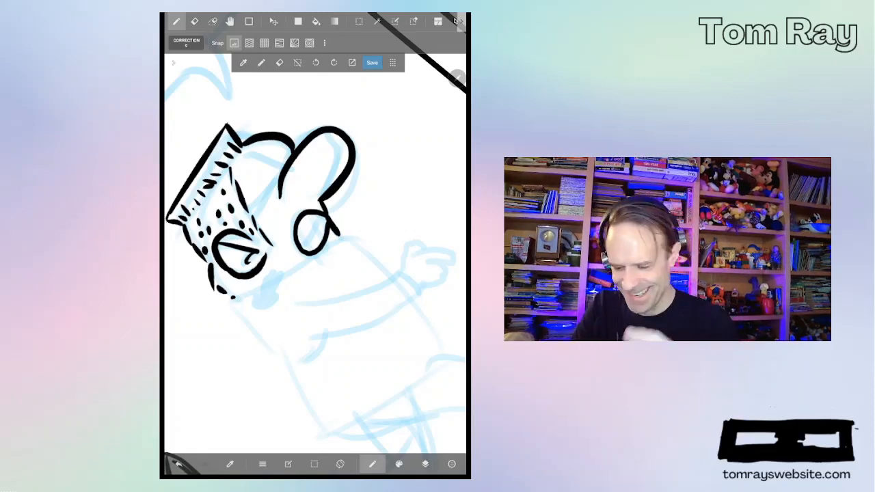
pyautogui.moveTo(321, 217); pyautogui.dragTo(305, 242)
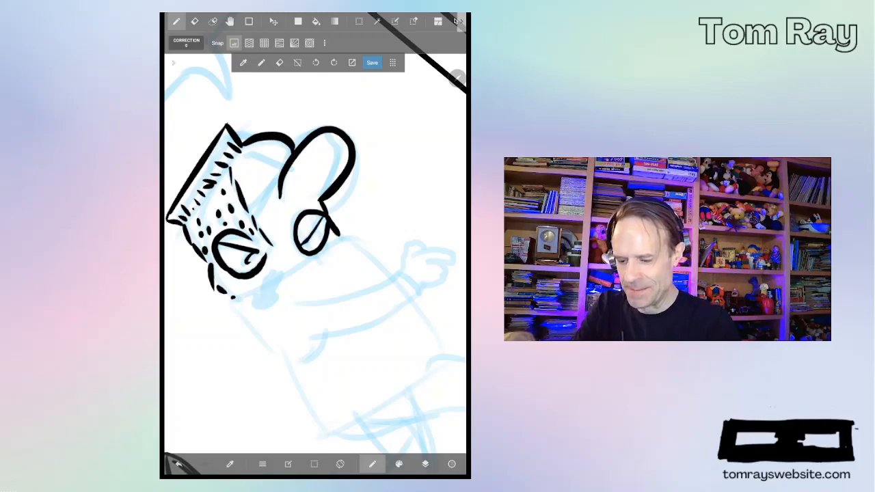
pyautogui.moveTo(316, 216); pyautogui.dragTo(308, 229)
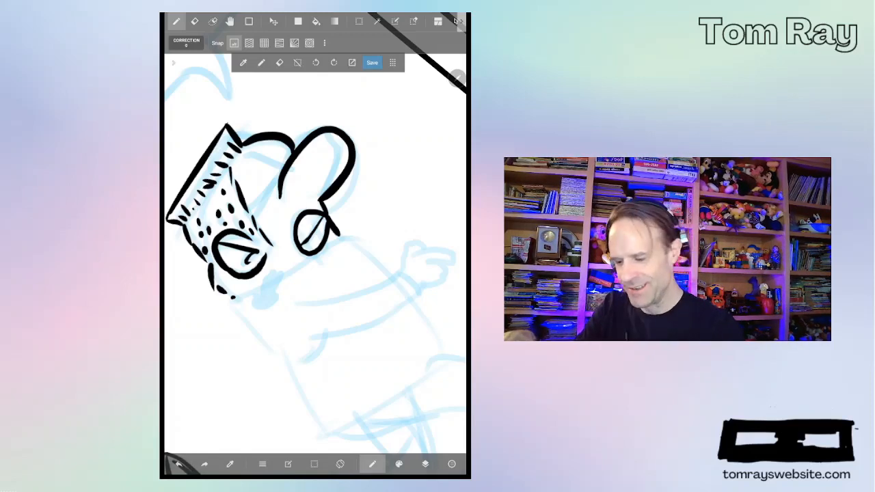
pyautogui.moveTo(311, 213)
pyautogui.mouseDown()
pyautogui.moveTo(316, 228)
pyautogui.moveTo(305, 242)
pyautogui.moveTo(324, 242)
pyautogui.moveTo(318, 250)
pyautogui.mouseUp()
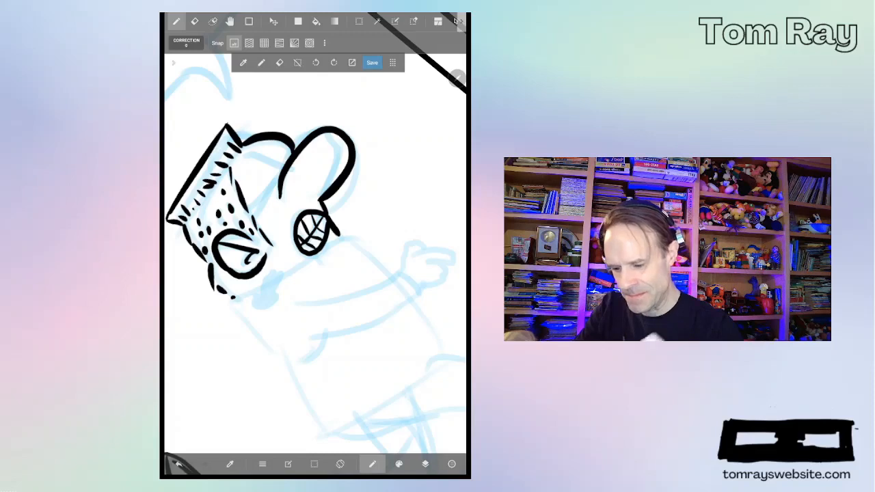
# Step: Ink the cap's inner lines, jaw, chin tip and lower head edge, undoing a stray curl
pyautogui.moveTo(279, 172)
pyautogui.mouseDown()
pyautogui.moveTo(253, 209)
pyautogui.moveTo(260, 216)
pyautogui.mouseUp()
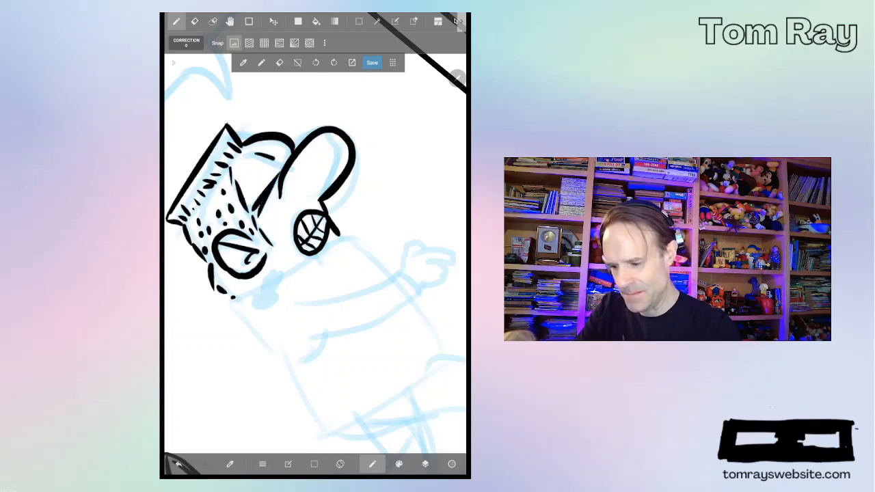
pyautogui.moveTo(256, 154); pyautogui.dragTo(282, 165)
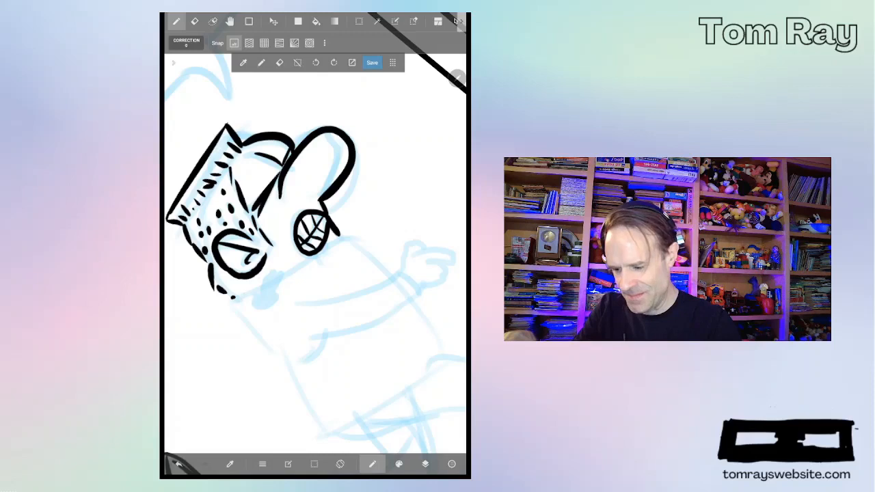
pyautogui.moveTo(272, 245); pyautogui.dragTo(252, 296)
pyautogui.moveTo(272, 243); pyautogui.dragTo(302, 264)
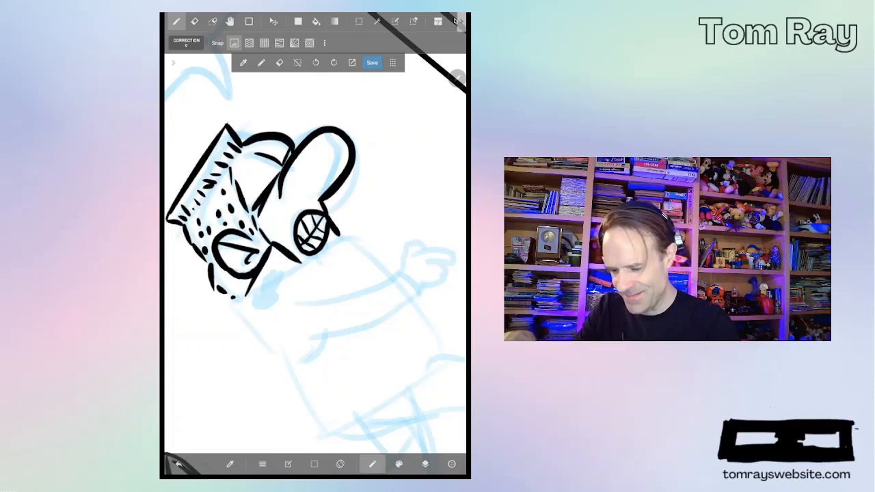
pyautogui.moveTo(220, 303); pyautogui.dragTo(244, 296)
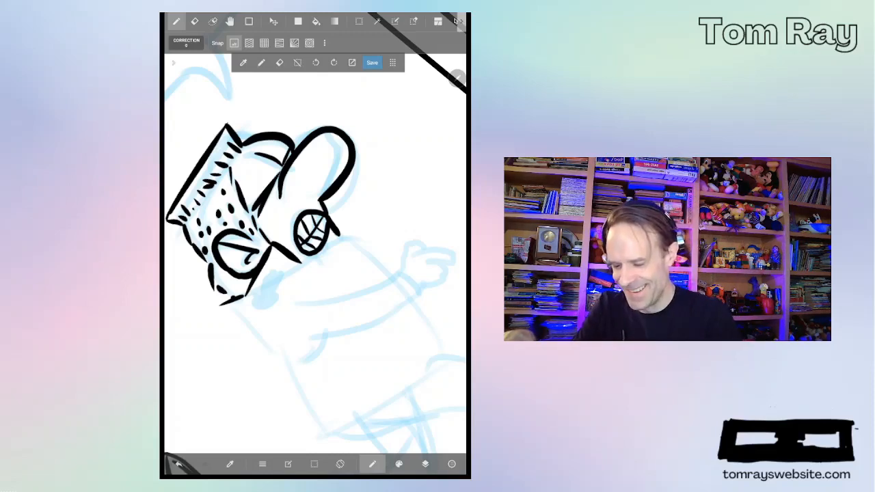
pyautogui.moveTo(244, 295)
pyautogui.mouseDown()
pyautogui.moveTo(348, 233)
pyautogui.moveTo(352, 244)
pyautogui.mouseUp()
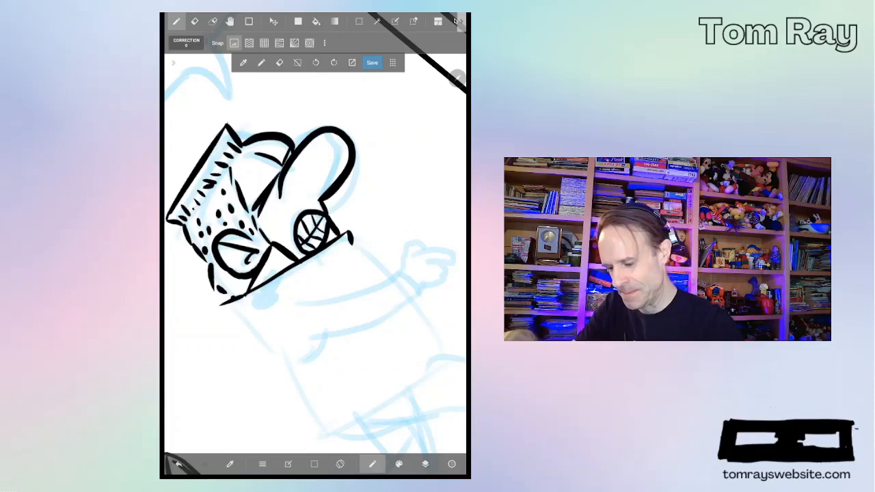
pyautogui.moveTo(221, 306); pyautogui.dragTo(244, 309)
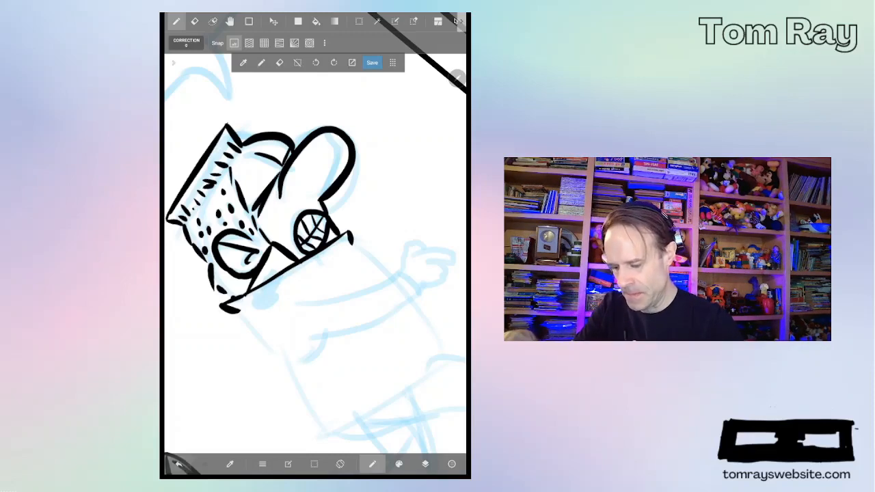
pyautogui.click(178, 464)
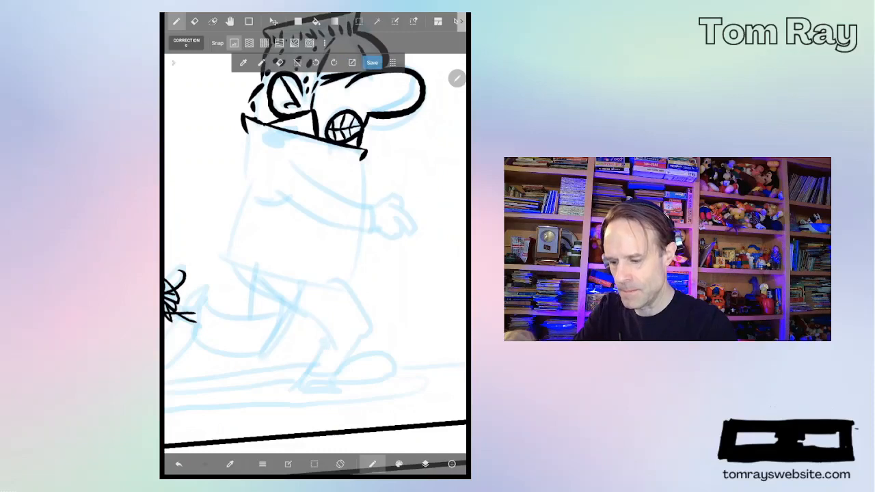
# Step: Ink the torso edges, long body line and outer arm edge with a shoulder stroke, redoing one extension
pyautogui.moveTo(244, 132); pyautogui.dragTo(246, 192)
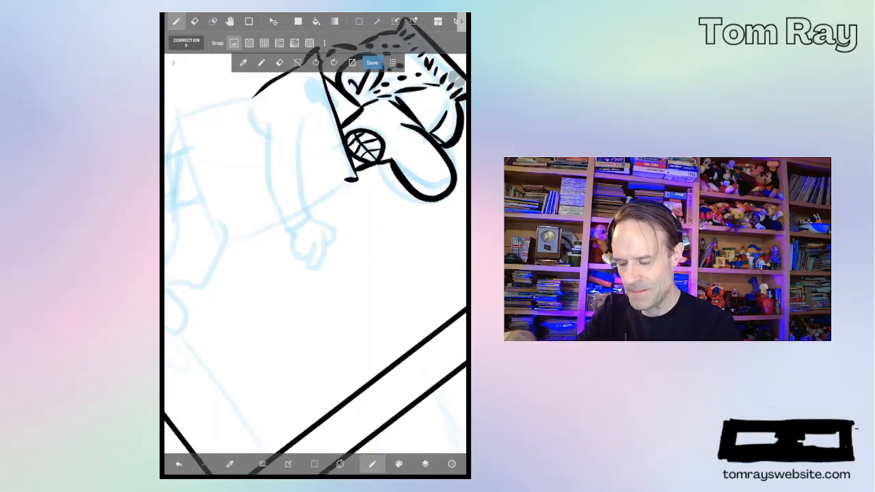
pyautogui.moveTo(304, 118); pyautogui.dragTo(307, 220)
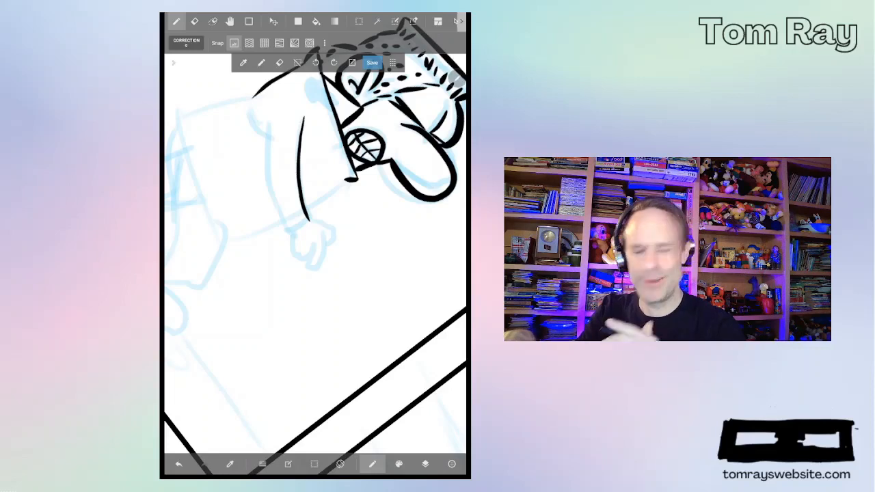
pyautogui.moveTo(307, 219); pyautogui.dragTo(286, 236)
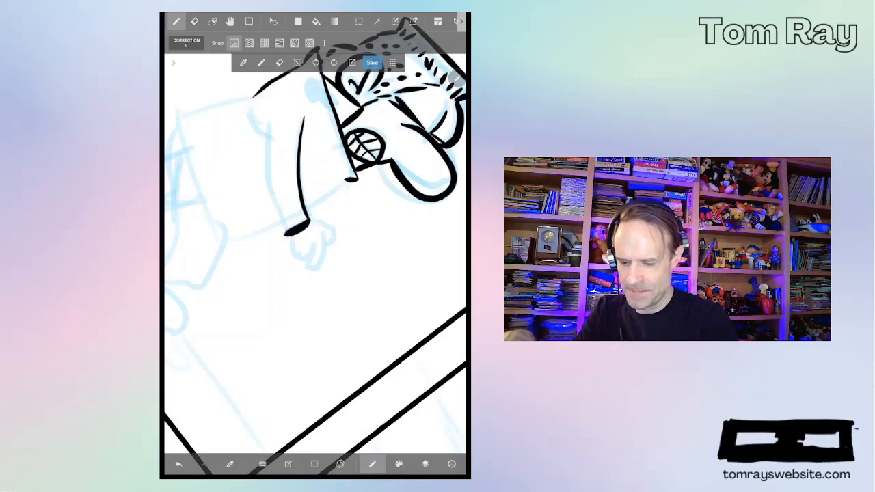
pyautogui.click(178, 463)
pyautogui.moveTo(308, 219); pyautogui.dragTo(287, 235)
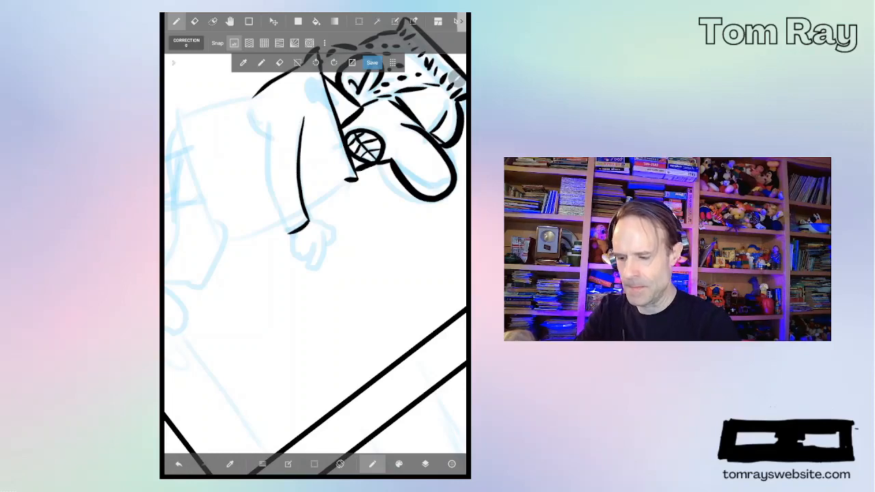
pyautogui.moveTo(268, 122); pyautogui.dragTo(287, 233)
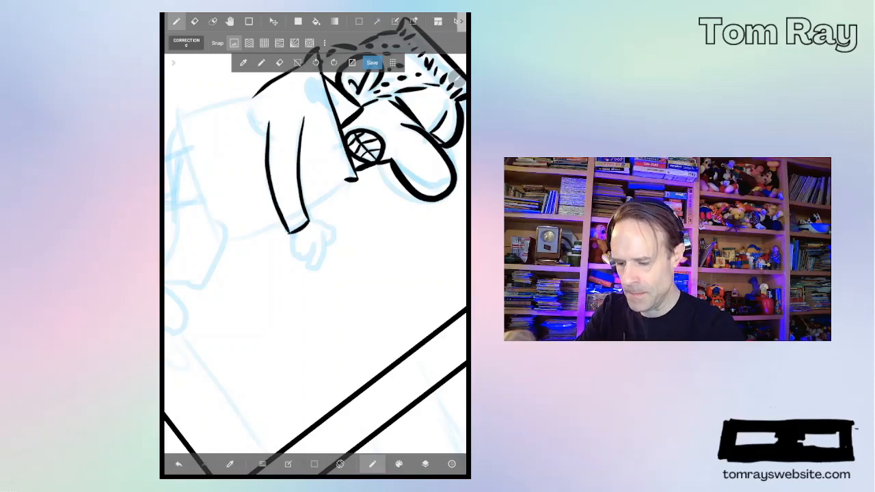
pyautogui.moveTo(252, 110); pyautogui.dragTo(265, 139)
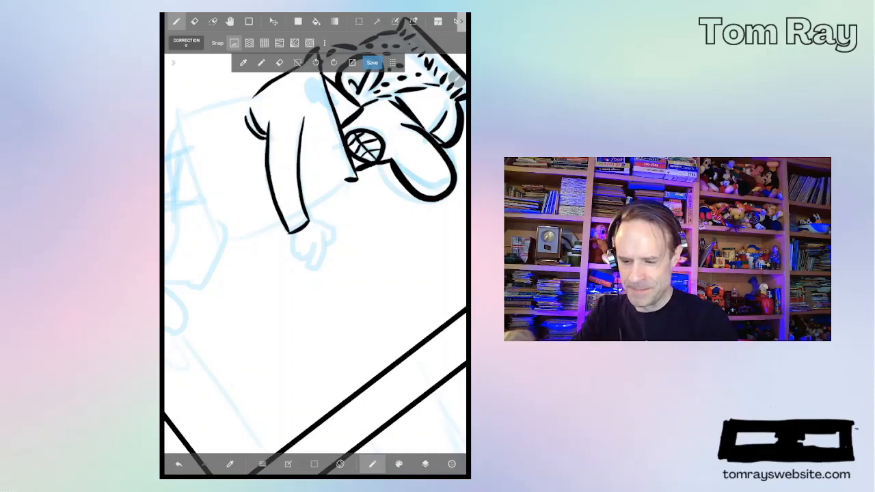
# Step: Ink the sleeve edge cleanly on a second try and add two fingers to the hand
pyautogui.moveTo(354, 176); pyautogui.dragTo(300, 216)
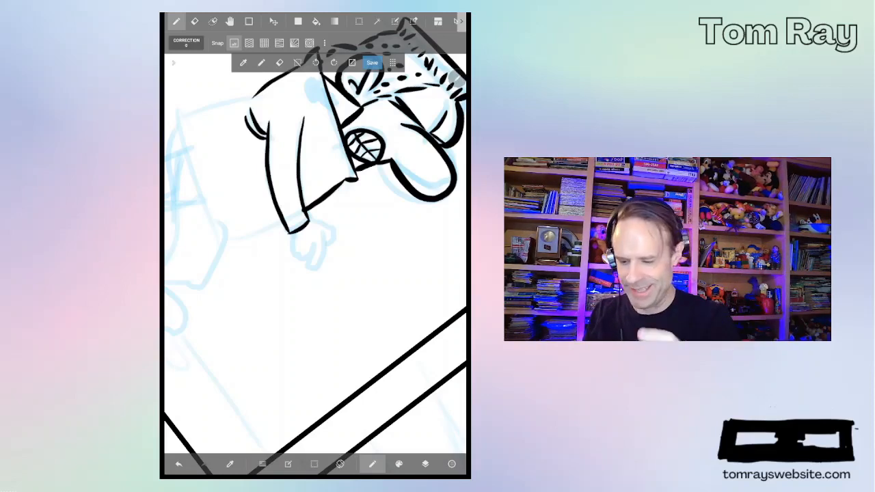
pyautogui.click(178, 464)
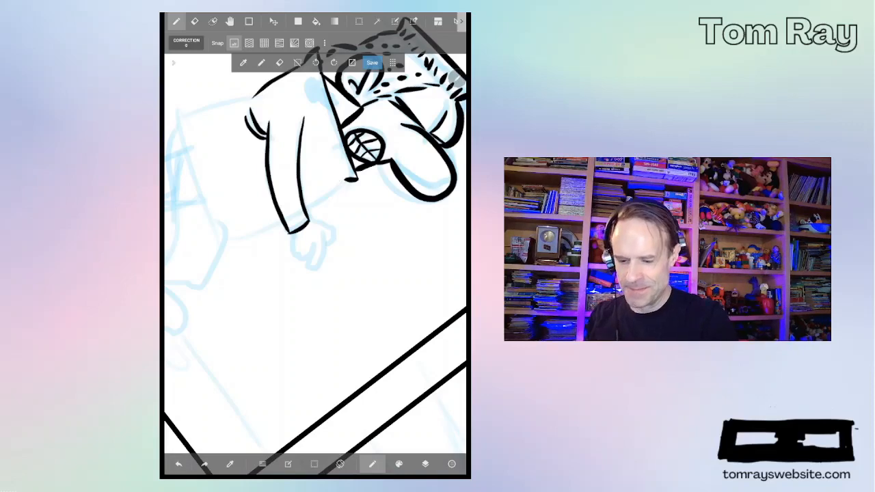
pyautogui.moveTo(349, 181)
pyautogui.mouseDown()
pyautogui.moveTo(259, 238)
pyautogui.moveTo(220, 246)
pyautogui.mouseUp()
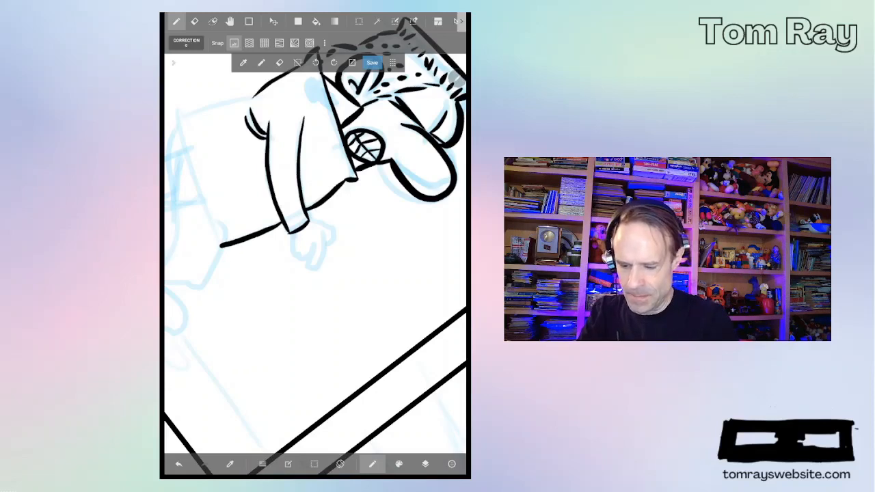
pyautogui.moveTo(318, 221)
pyautogui.mouseDown()
pyautogui.moveTo(328, 247)
pyautogui.moveTo(313, 271)
pyautogui.mouseUp()
pyautogui.moveTo(316, 241)
pyautogui.mouseDown()
pyautogui.moveTo(307, 270)
pyautogui.moveTo(288, 255)
pyautogui.moveTo(290, 240)
pyautogui.mouseUp()
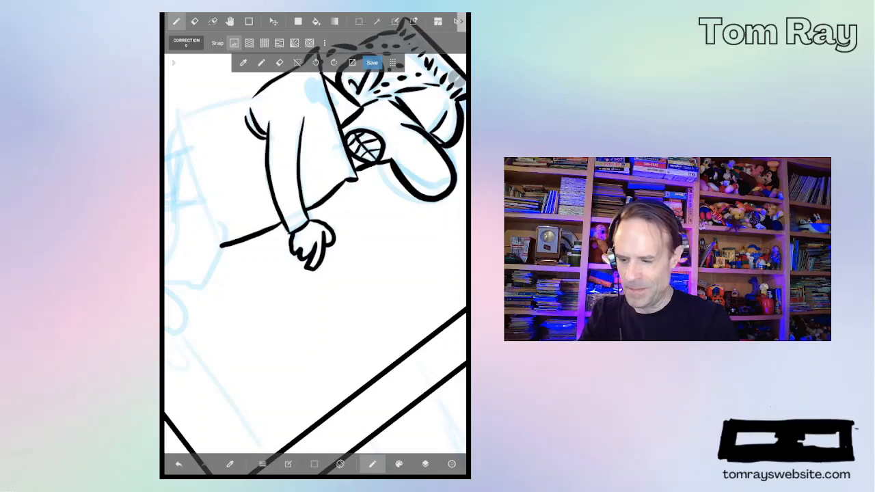
pyautogui.moveTo(315, 273); pyautogui.dragTo(294, 171)
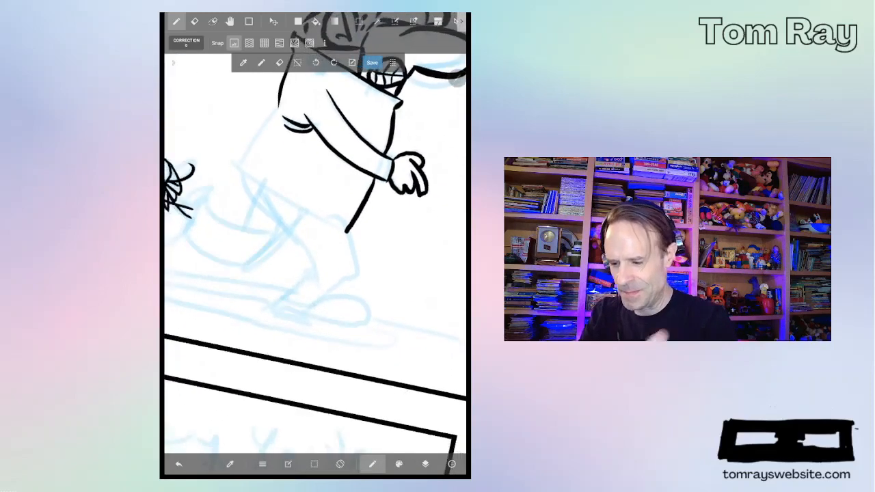
# Step: Ink the figure's left side, back outline and two parallel lines across the lower body
pyautogui.moveTo(278, 104); pyautogui.dragTo(236, 161)
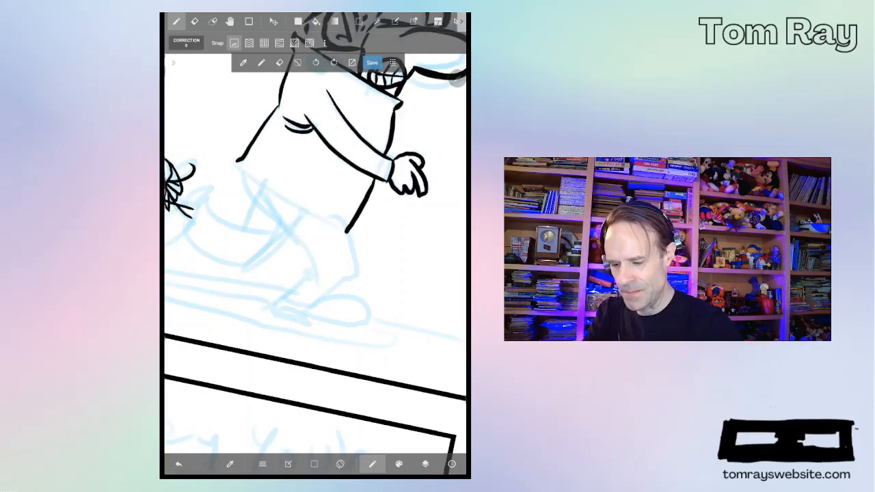
pyautogui.moveTo(314, 239); pyautogui.dragTo(273, 171)
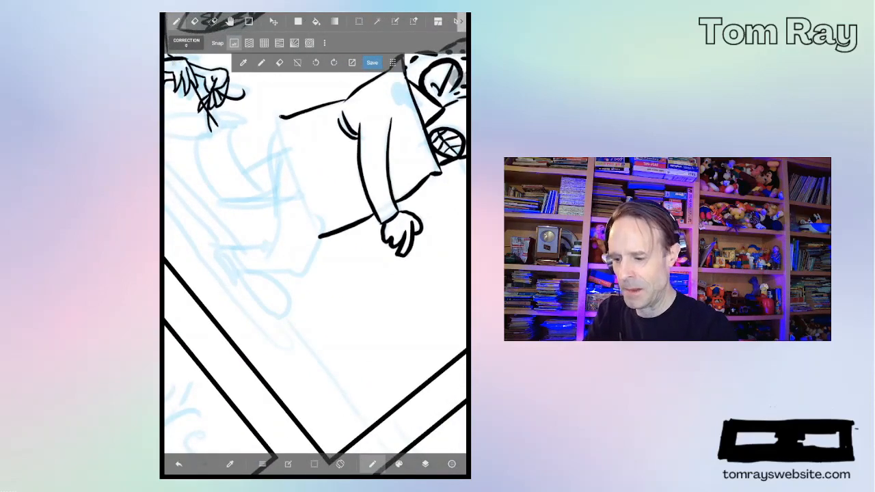
pyautogui.moveTo(279, 116); pyautogui.dragTo(319, 232)
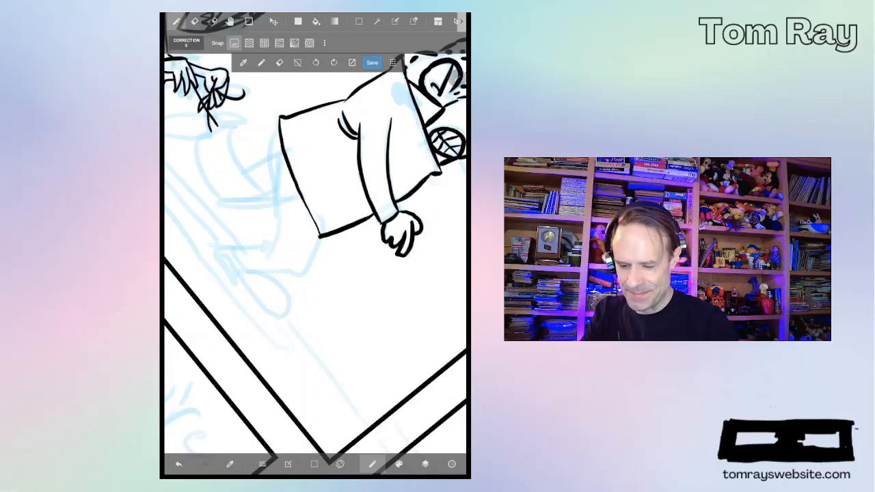
pyautogui.moveTo(318, 234); pyautogui.dragTo(299, 276)
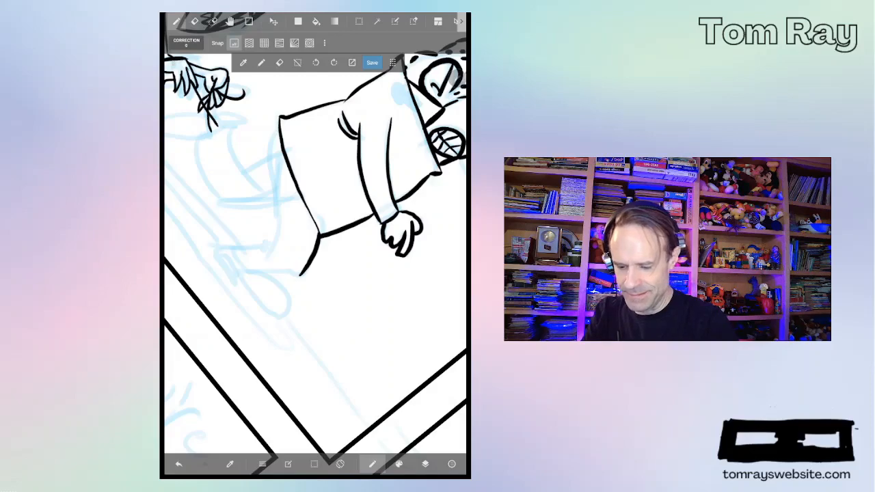
pyautogui.moveTo(314, 205)
pyautogui.mouseDown()
pyautogui.moveTo(315, 287)
pyautogui.moveTo(342, 212)
pyautogui.mouseUp()
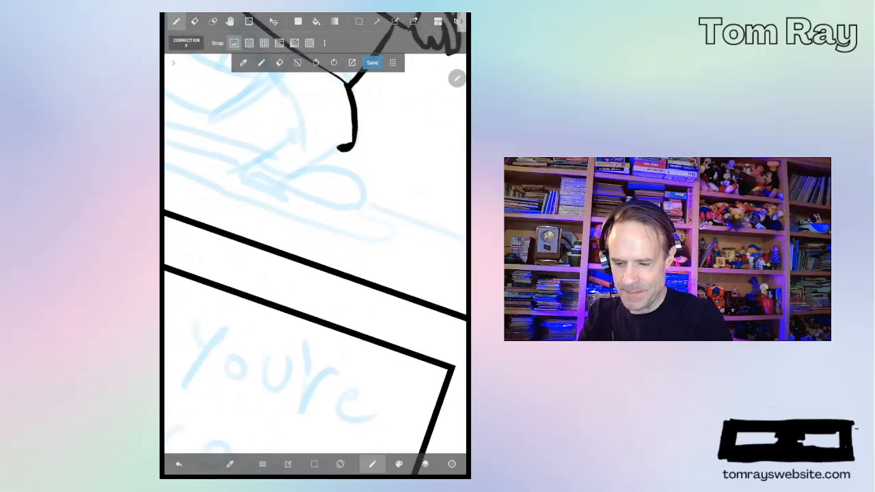
pyautogui.moveTo(341, 146); pyautogui.dragTo(291, 176)
pyautogui.moveTo(301, 126)
pyautogui.mouseDown()
pyautogui.moveTo(256, 159)
pyautogui.moveTo(293, 175)
pyautogui.moveTo(331, 246)
pyautogui.mouseUp()
# Step: Ink the leg and foot outline, thickening the lines along the foot
pyautogui.moveTo(315, 171); pyautogui.dragTo(321, 212)
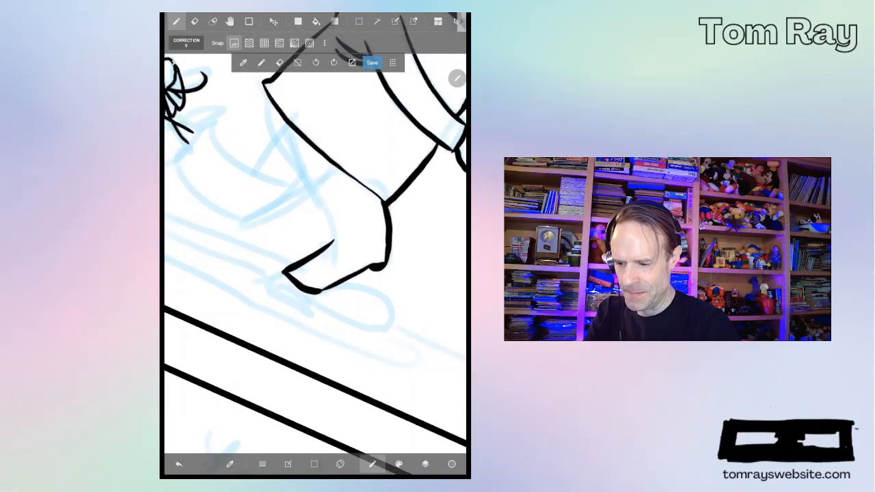
pyautogui.moveTo(267, 100); pyautogui.dragTo(331, 263)
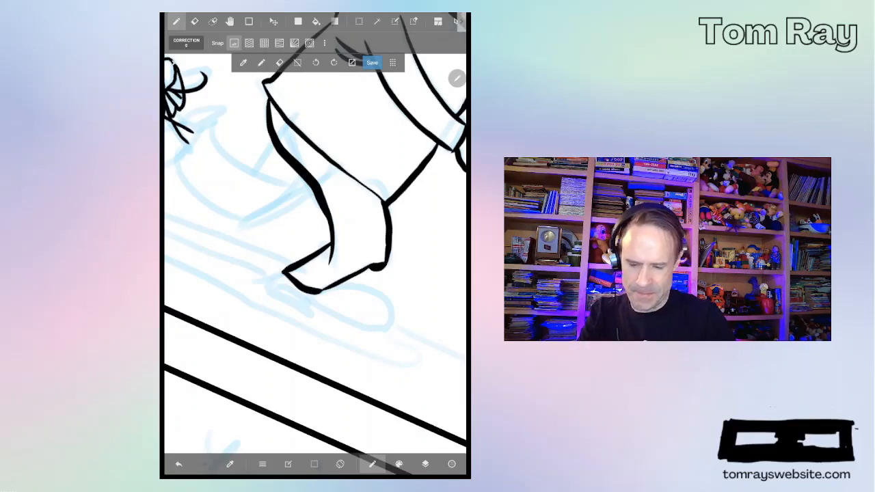
pyautogui.moveTo(347, 279); pyautogui.dragTo(372, 270)
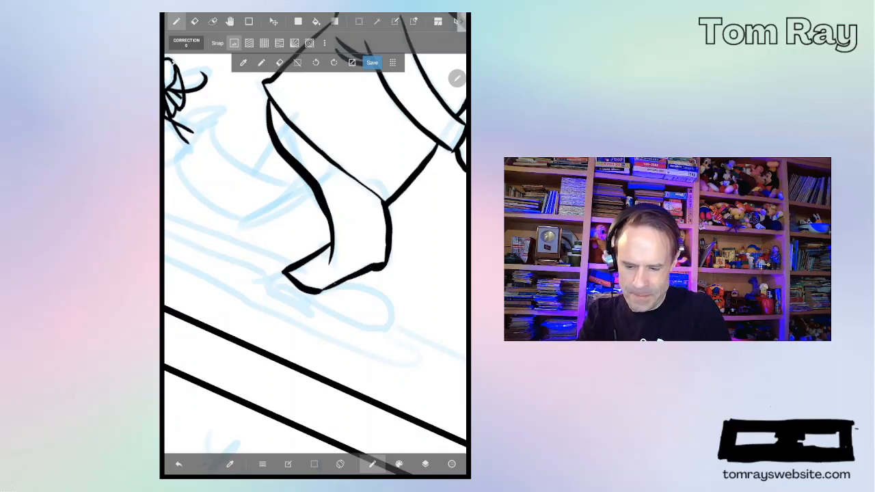
pyautogui.moveTo(318, 290); pyautogui.dragTo(348, 276)
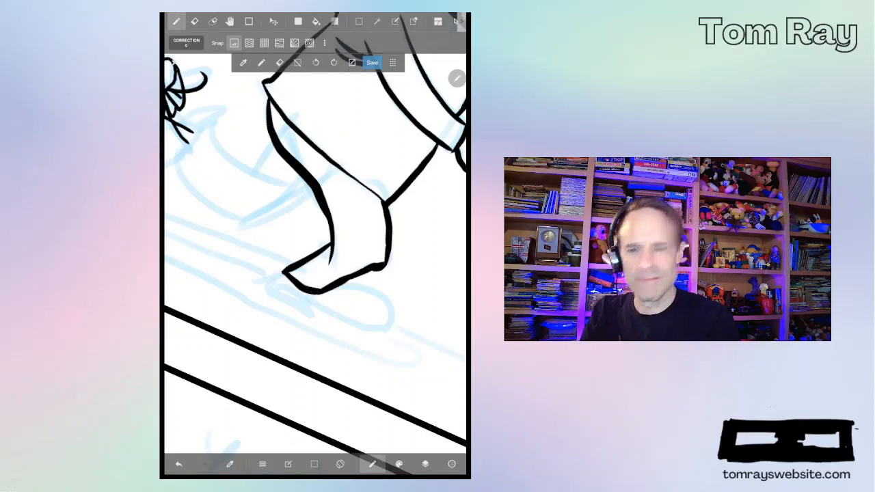
pyautogui.scroll(-2, 315, 206)
# Step: Extend the foot outline to a point and turn the view so the panel borders run vertically
pyautogui.moveTo(383, 205); pyautogui.dragTo(301, 171)
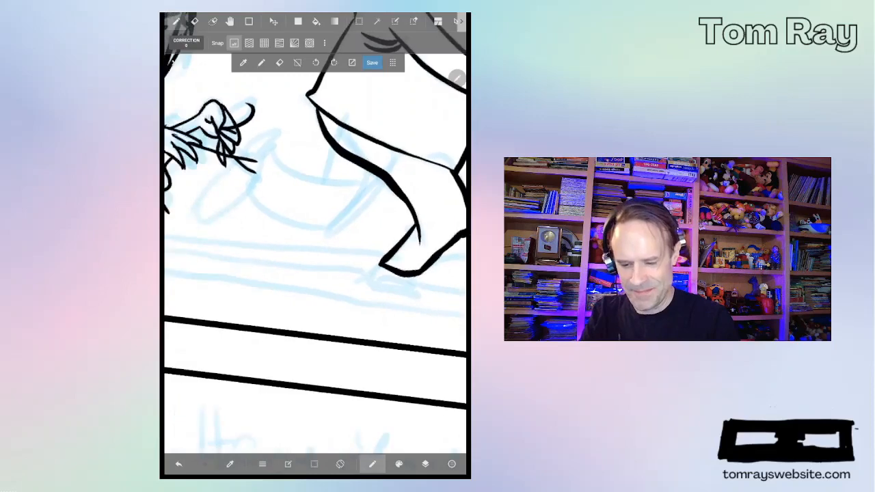
pyautogui.moveTo(383, 206); pyautogui.dragTo(287, 178)
pyautogui.moveTo(369, 171); pyautogui.dragTo(349, 150)
pyautogui.moveTo(268, 194); pyautogui.dragTo(253, 213)
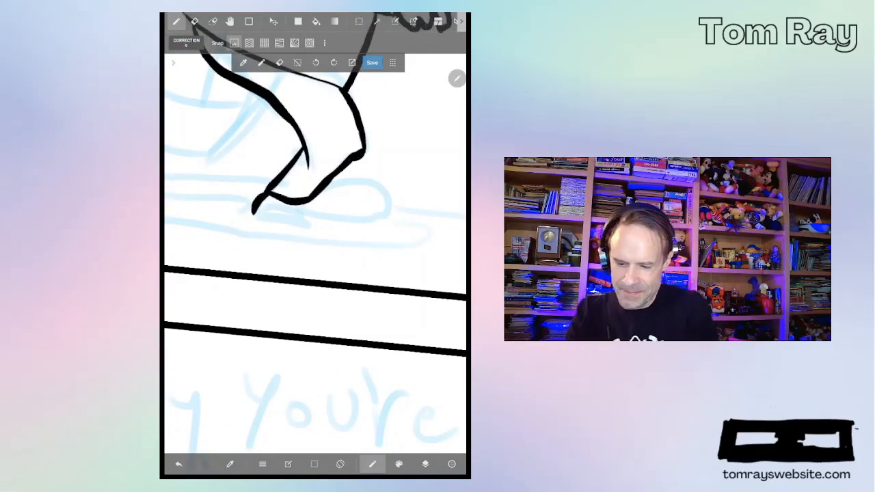
pyautogui.moveTo(342, 205); pyautogui.dragTo(273, 308)
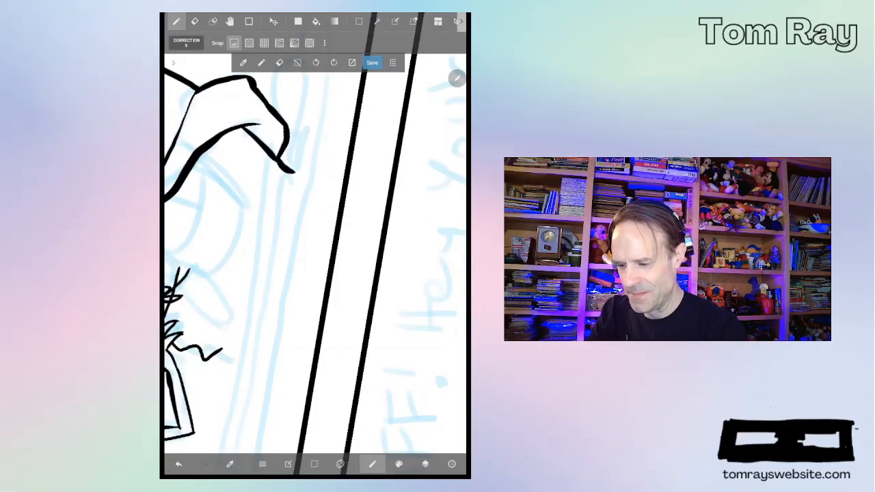
# Step: Ink the rounded toe of the trailing shoe, undoing two bad curves before the final stroke
pyautogui.moveTo(303, 133); pyautogui.dragTo(294, 171)
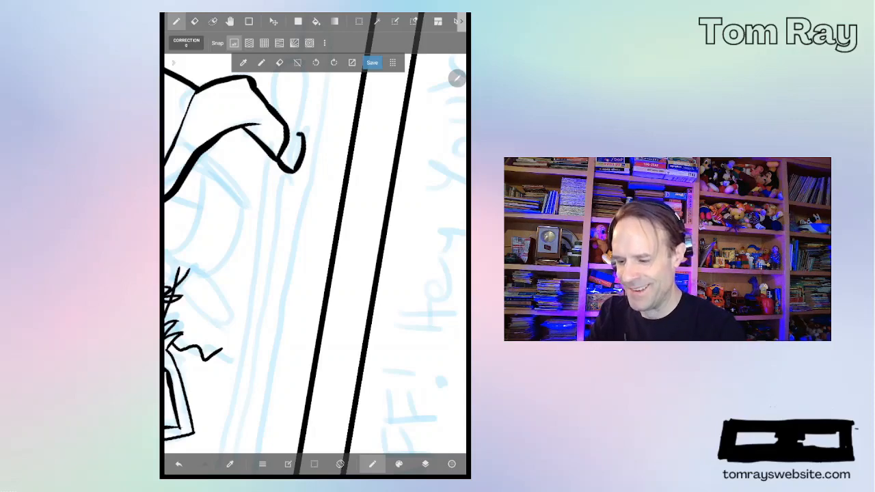
pyautogui.moveTo(274, 136); pyautogui.dragTo(301, 212)
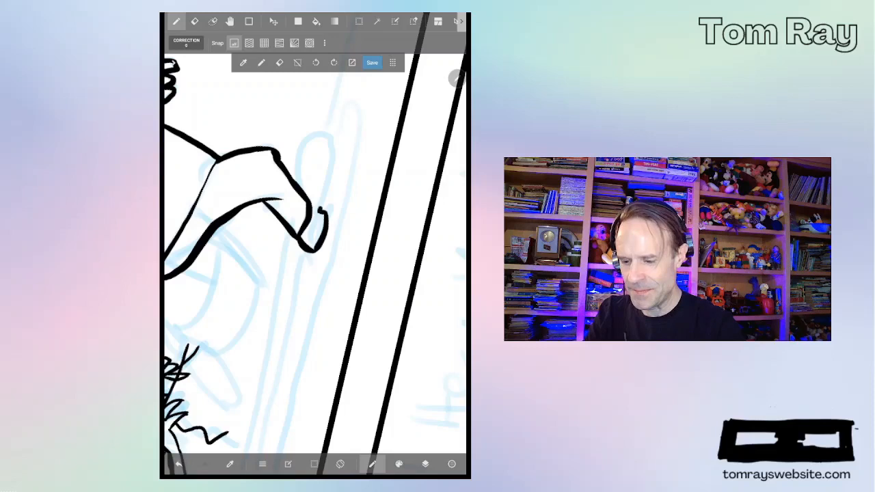
pyautogui.moveTo(321, 208); pyautogui.dragTo(336, 127)
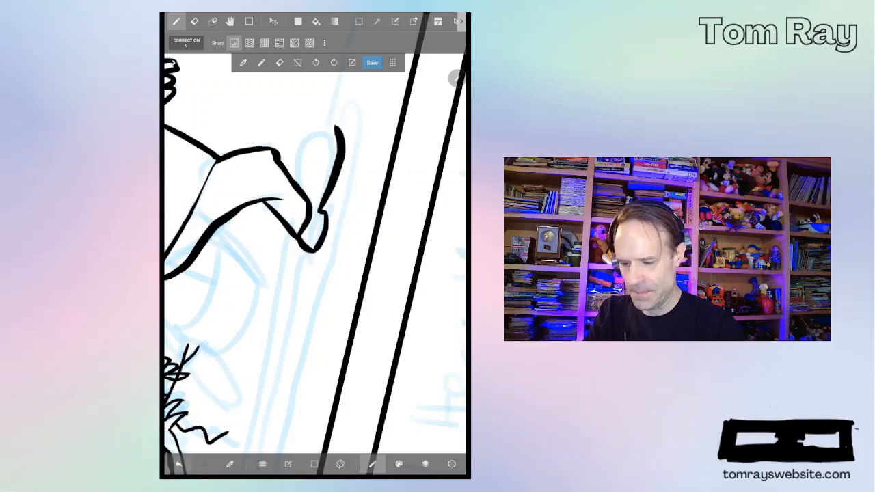
pyautogui.hotkey('ctrl', 'z')
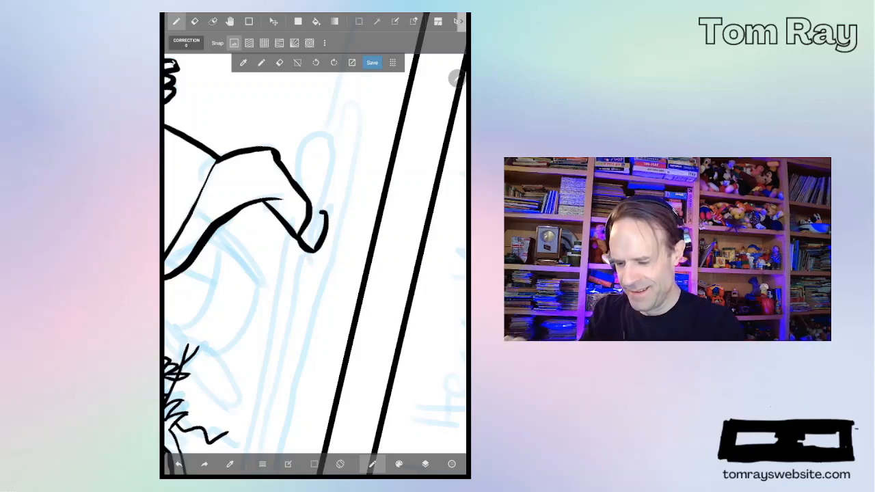
pyautogui.moveTo(320, 215); pyautogui.dragTo(299, 179)
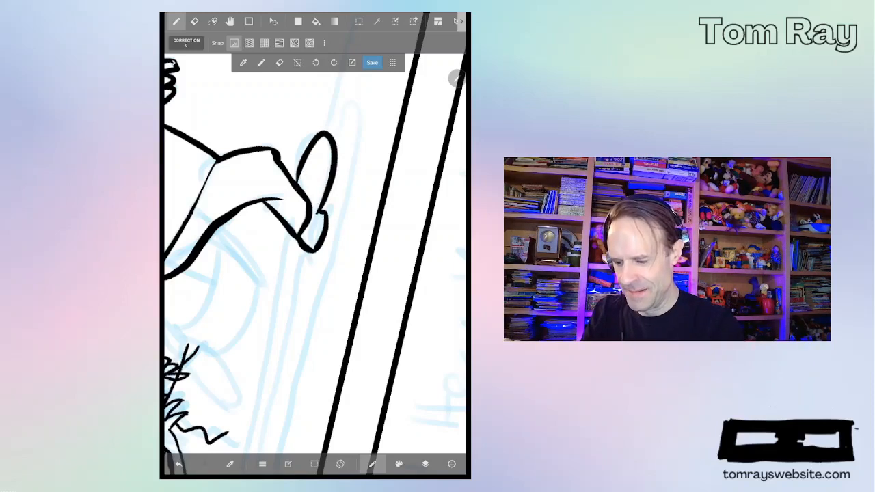
pyautogui.click(180, 464)
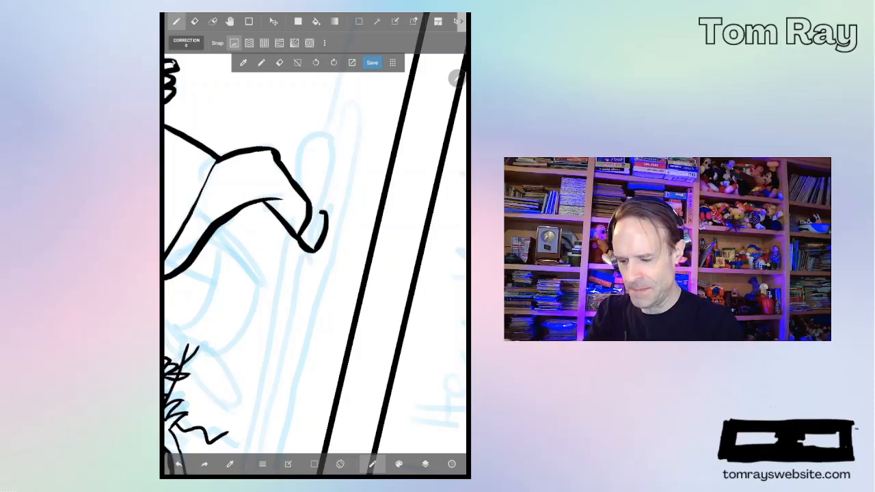
pyautogui.moveTo(320, 212); pyautogui.dragTo(311, 202)
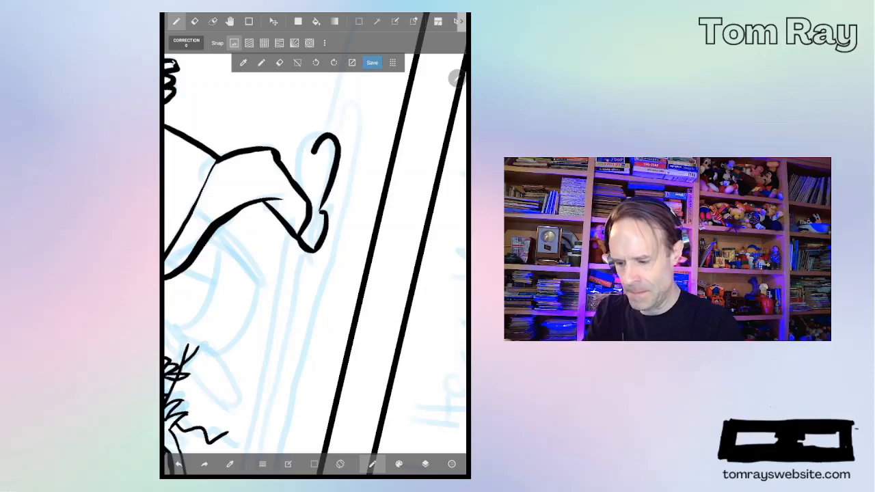
# Step: Ink the back curve of the trailing leg down to the hand, redrawing it after undoing twice
pyautogui.moveTo(314, 273); pyautogui.dragTo(274, 171)
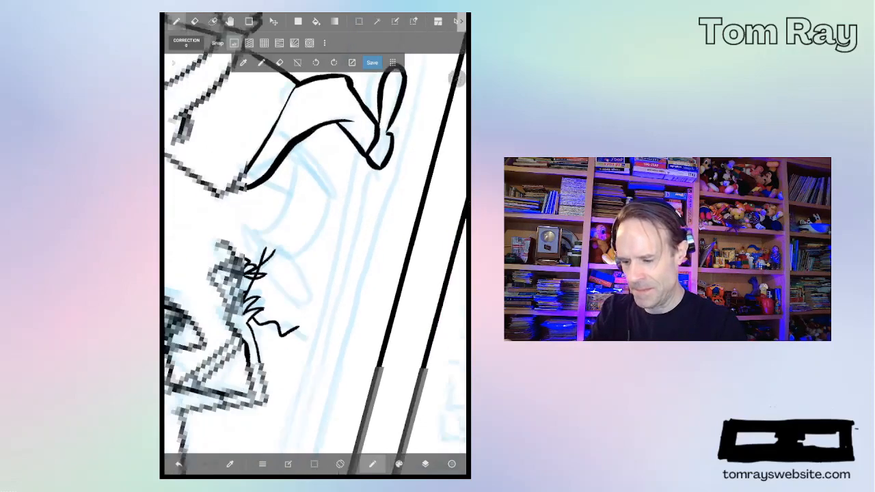
pyautogui.moveTo(273, 307); pyautogui.dragTo(259, 287)
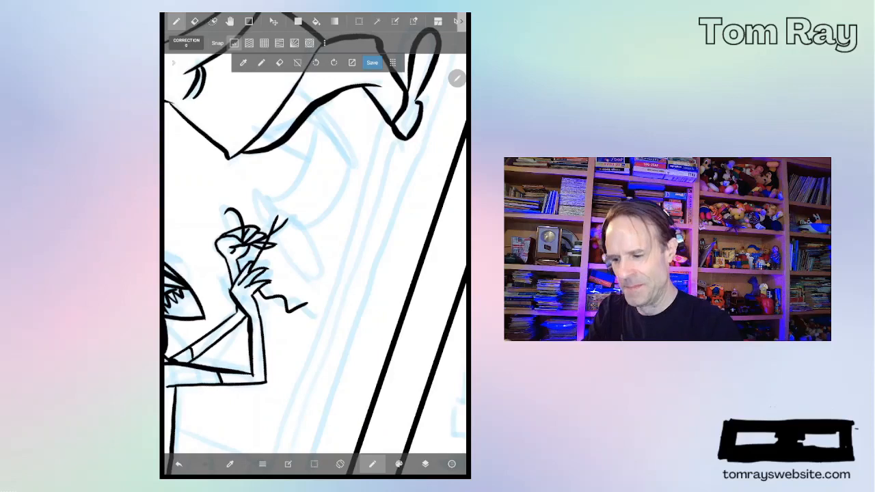
pyautogui.moveTo(315, 112)
pyautogui.mouseDown()
pyautogui.moveTo(349, 171)
pyautogui.moveTo(290, 229)
pyautogui.mouseUp()
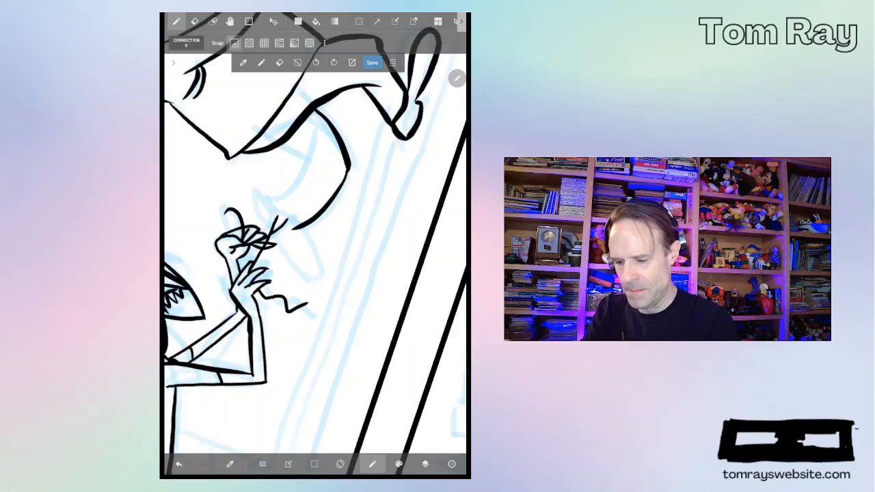
pyautogui.moveTo(293, 226); pyautogui.dragTo(273, 206)
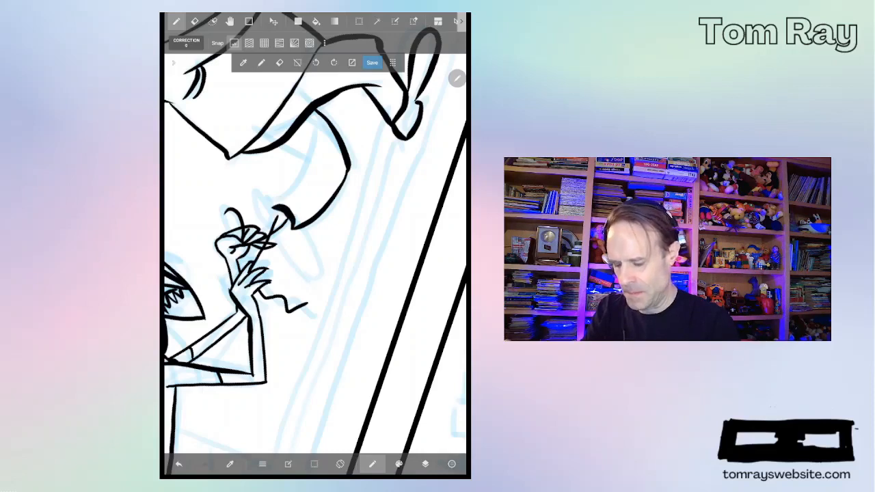
pyautogui.click(180, 464)
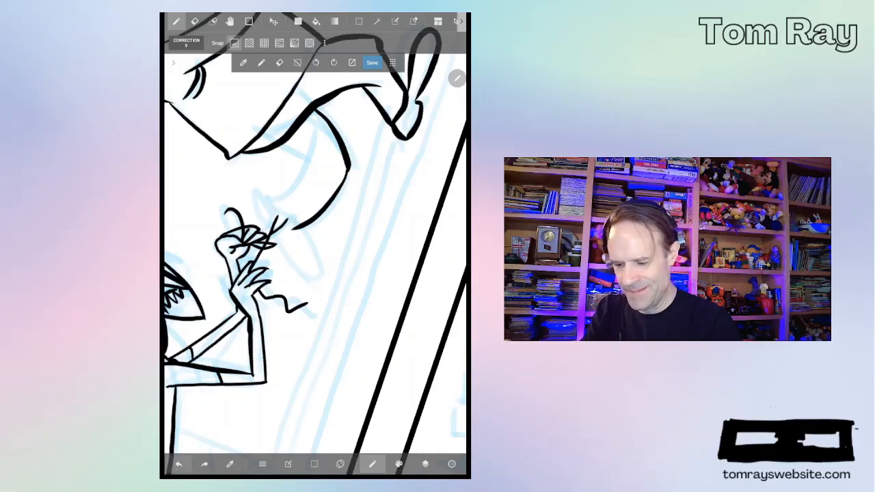
pyautogui.click(179, 464)
pyautogui.moveTo(345, 170); pyautogui.dragTo(295, 224)
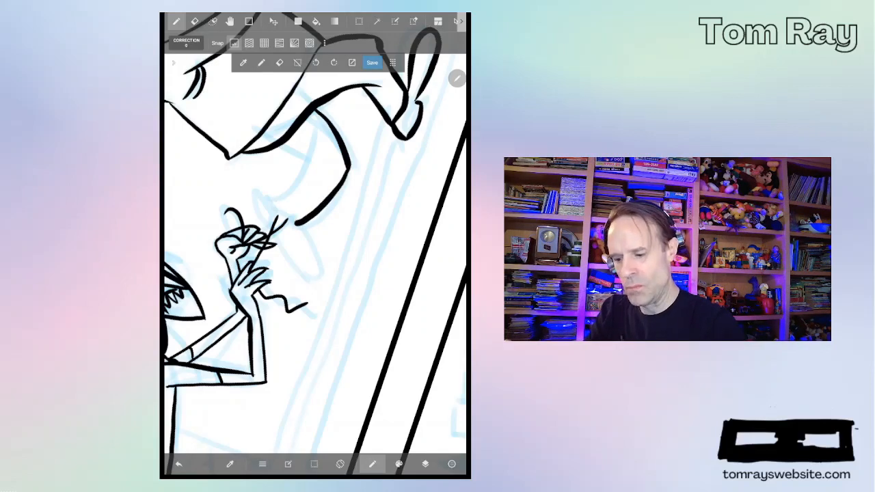
pyautogui.moveTo(270, 200); pyautogui.dragTo(295, 223)
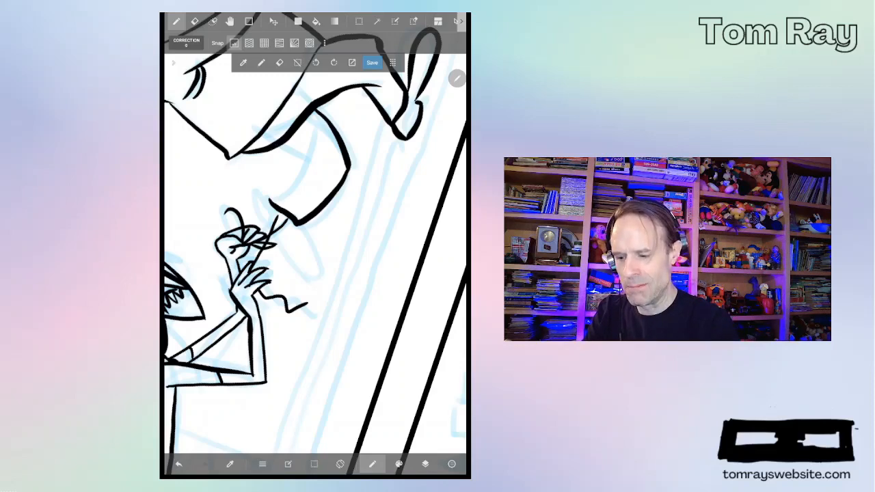
# Step: Close the leg outline near the hand and ink the shoe loop below the gripping hands
pyautogui.moveTo(274, 147); pyautogui.dragTo(302, 171)
pyautogui.moveTo(286, 192)
pyautogui.mouseDown()
pyautogui.moveTo(271, 201)
pyautogui.moveTo(268, 228)
pyautogui.mouseUp()
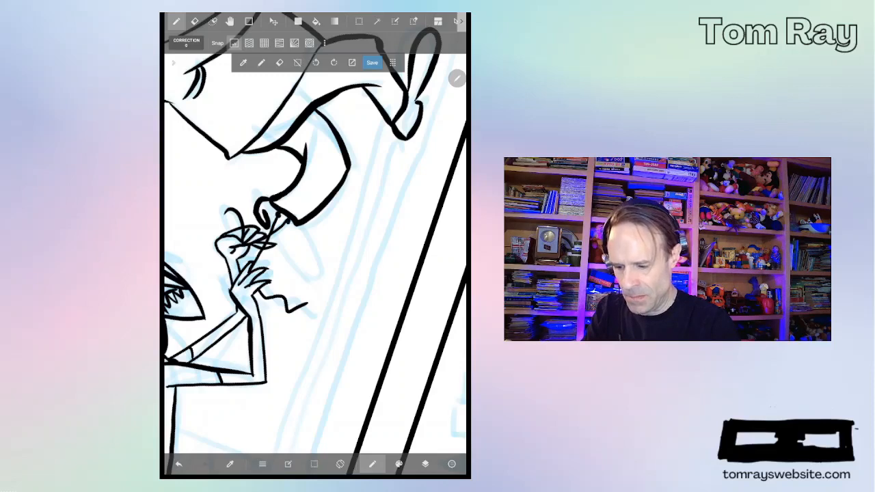
pyautogui.moveTo(270, 225)
pyautogui.mouseDown()
pyautogui.moveTo(300, 277)
pyautogui.moveTo(320, 270)
pyautogui.moveTo(301, 229)
pyautogui.mouseUp()
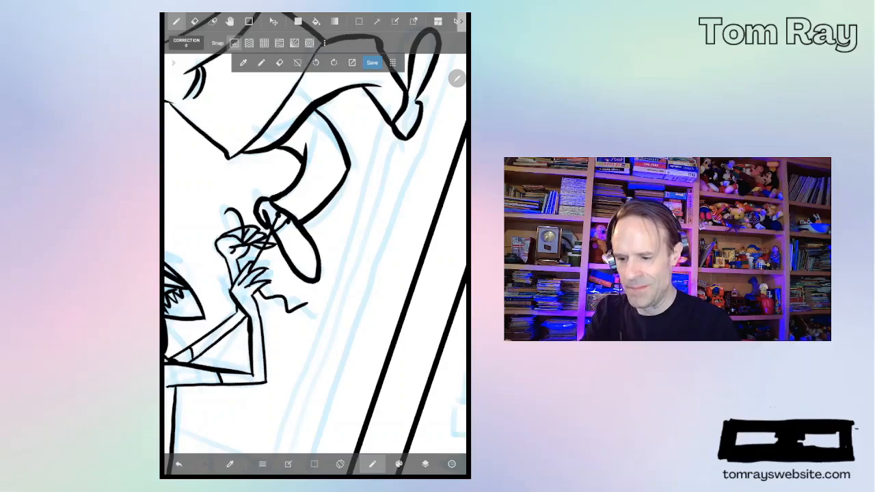
pyautogui.scroll(-5, 315, 246)
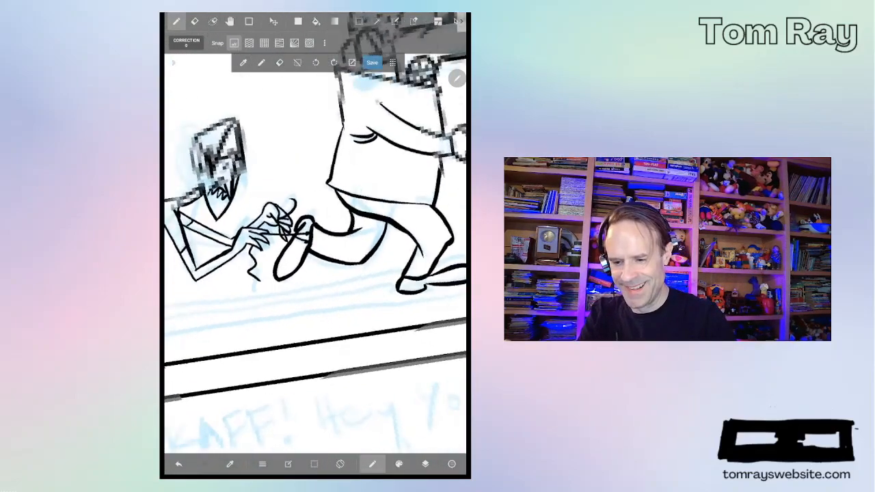
pyautogui.scroll(-5, 314, 246)
pyautogui.scroll(-3, 314, 246)
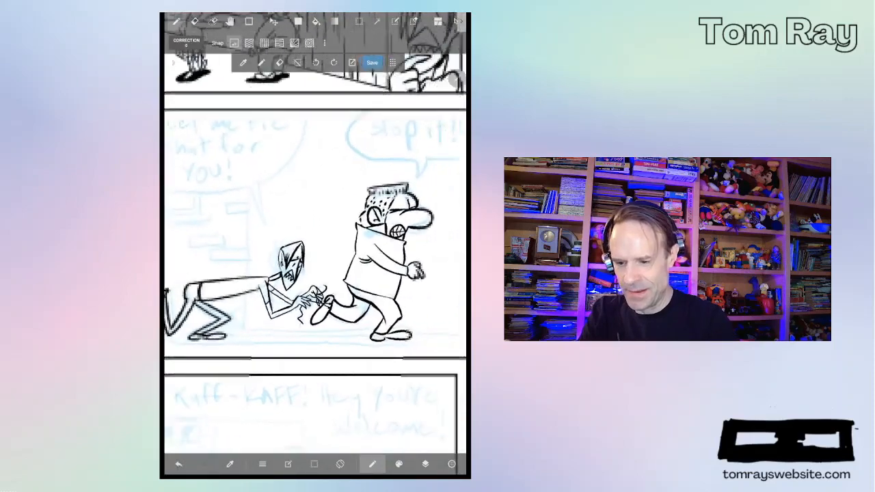
pyautogui.scroll(-4, 315, 246)
pyautogui.scroll(-2, 314, 246)
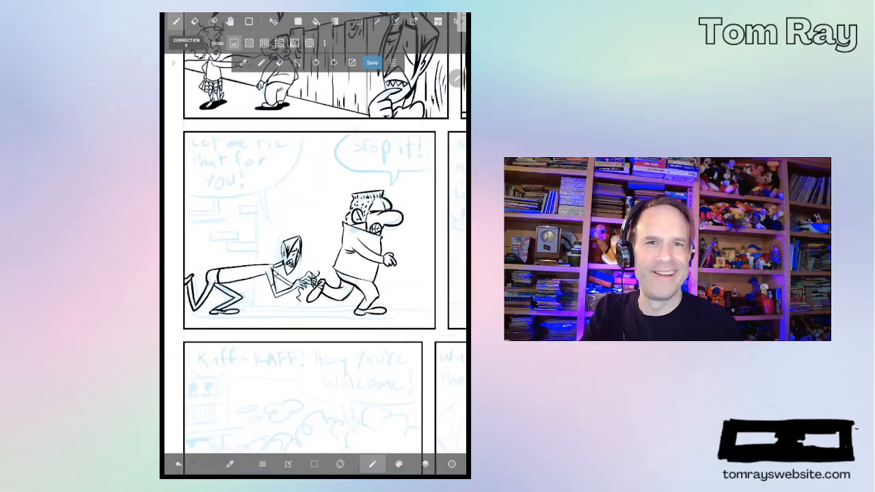
pyautogui.scroll(2, 314, 226)
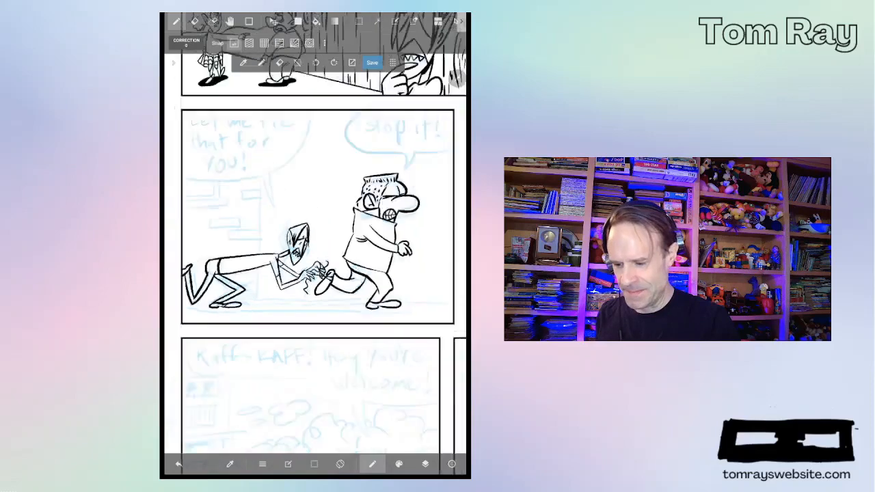
pyautogui.scroll(4, 315, 225)
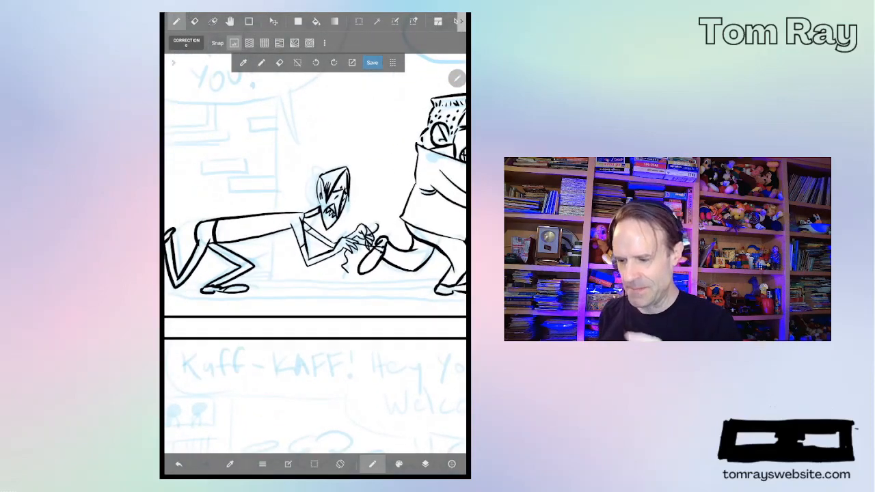
# Step: With grid snapping on, ink a vertical door frame edge and three parallel floor lines
pyautogui.click(264, 42)
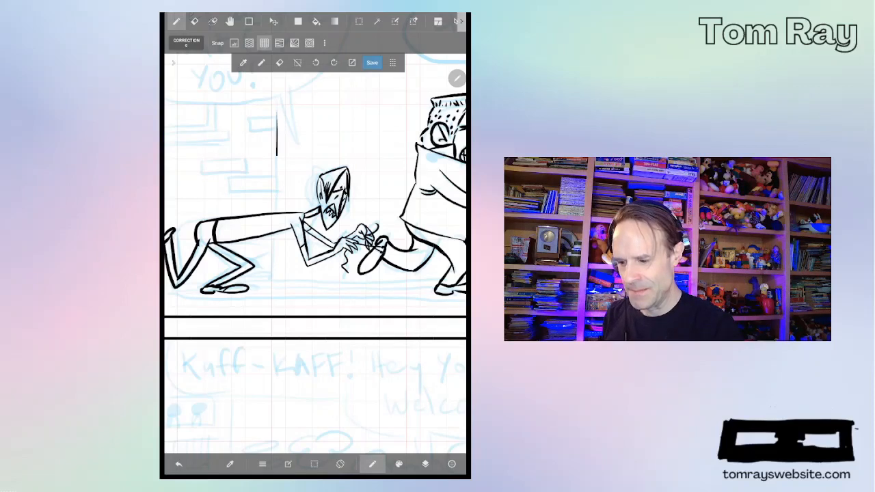
pyautogui.moveTo(276, 126); pyautogui.dragTo(277, 179)
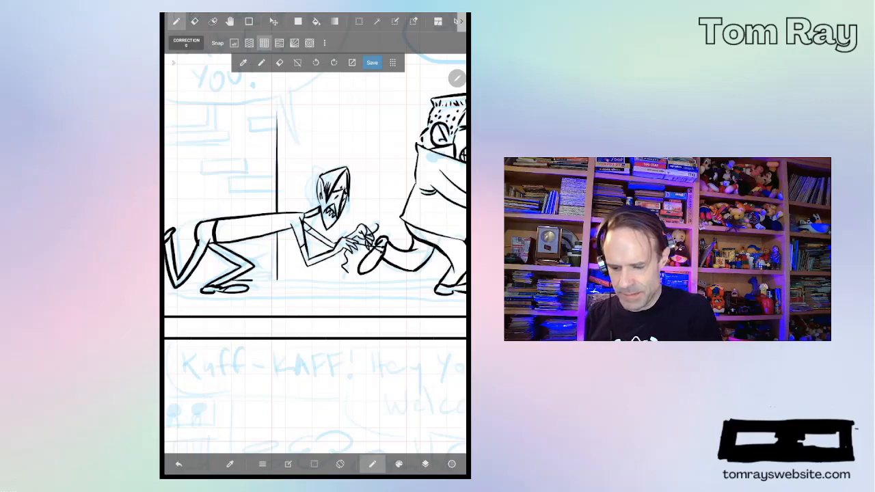
pyautogui.moveTo(252, 281); pyautogui.dragTo(406, 281)
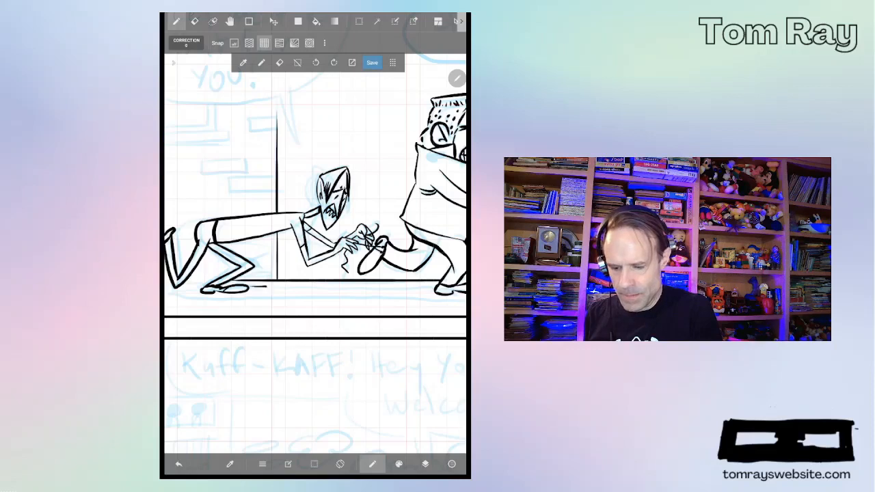
pyautogui.moveTo(273, 287); pyautogui.dragTo(438, 287)
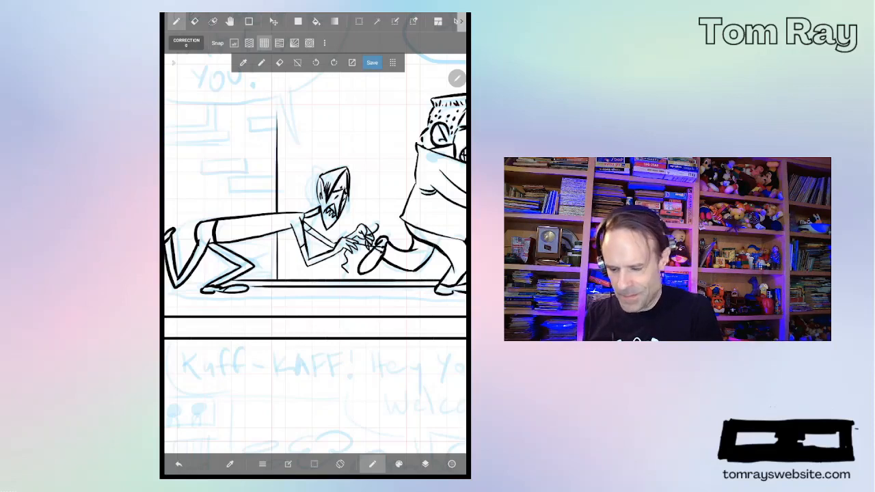
pyautogui.moveTo(164, 296); pyautogui.dragTo(431, 295)
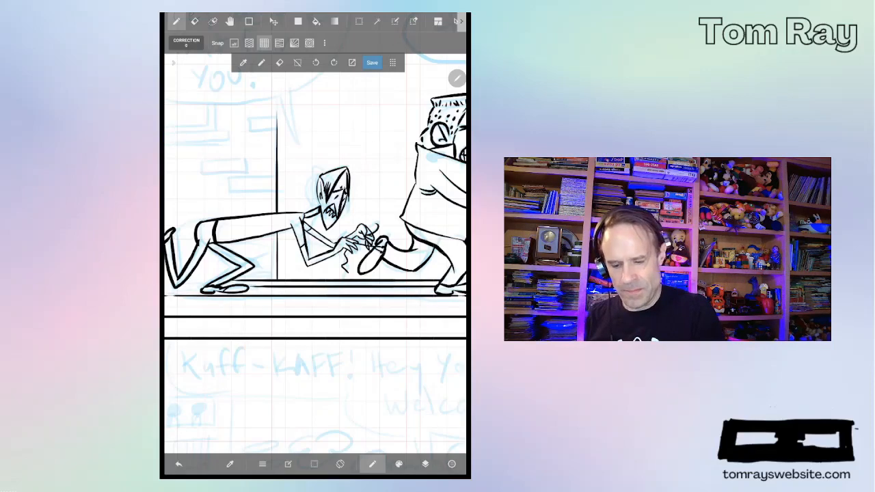
# Step: Undo a stray mark by the foot and extend the floor line under the running man
pyautogui.moveTo(410, 205); pyautogui.dragTo(239, 171)
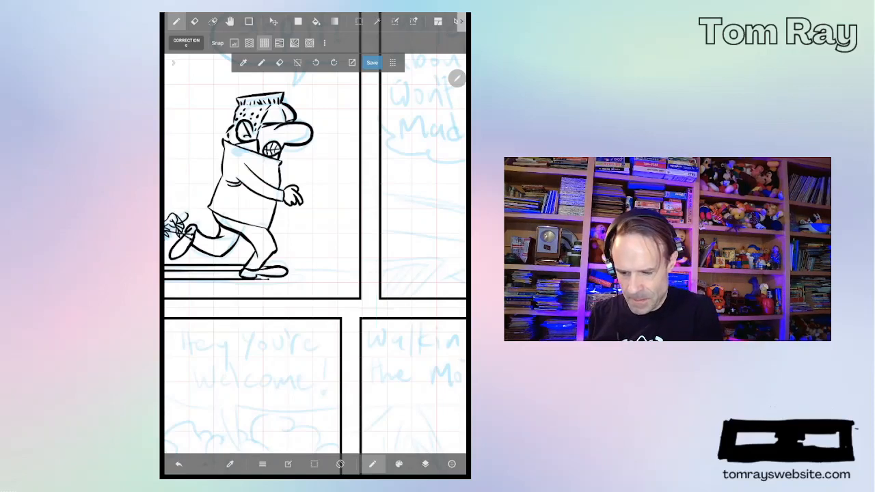
pyautogui.click(179, 464)
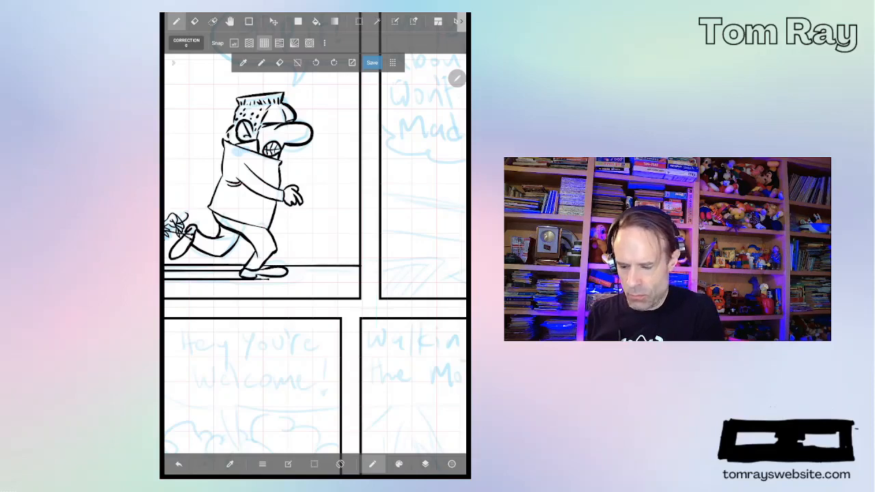
pyautogui.moveTo(288, 270); pyautogui.dragTo(359, 271)
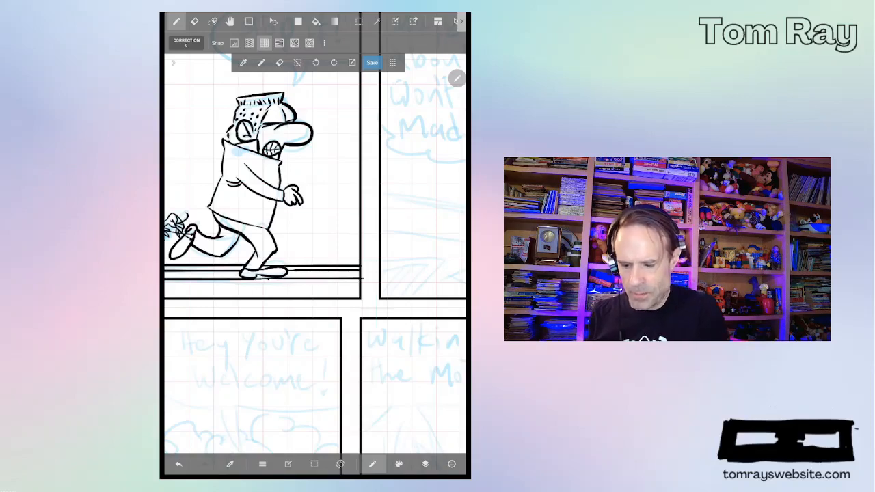
pyautogui.scroll(-3, 273, 205)
pyautogui.scroll(-3, 307, 205)
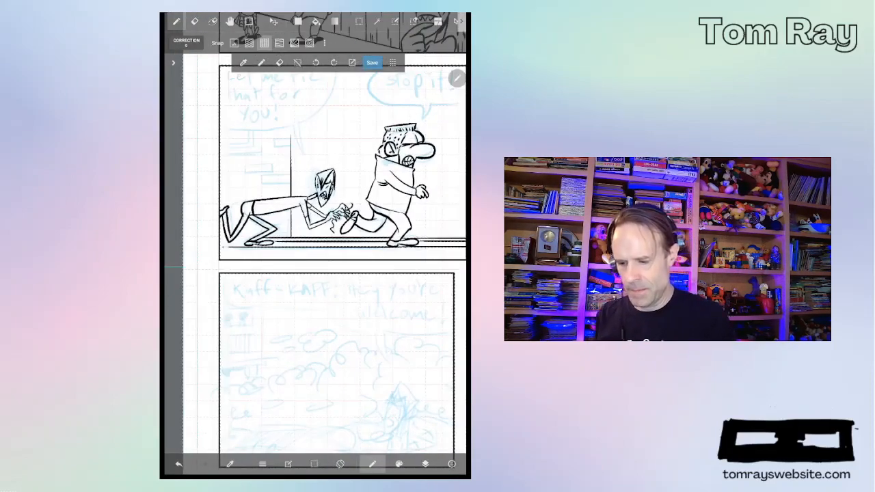
pyautogui.scroll(5, 308, 205)
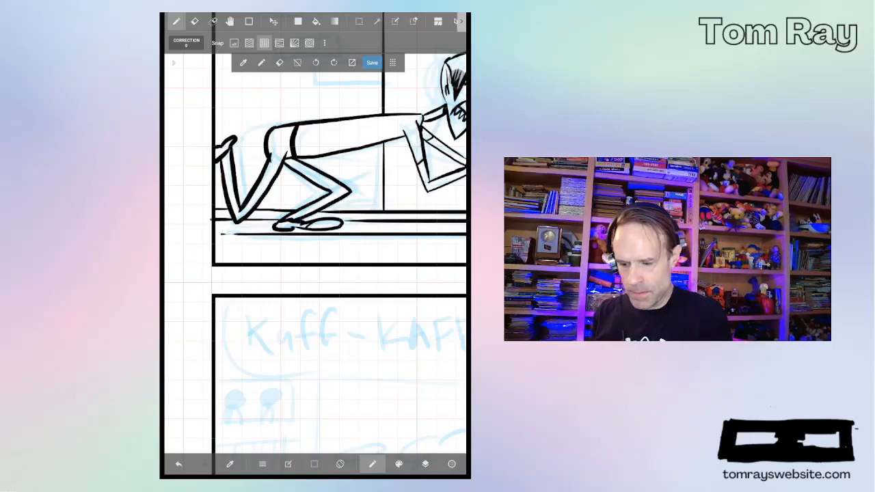
pyautogui.scroll(-5, 315, 239)
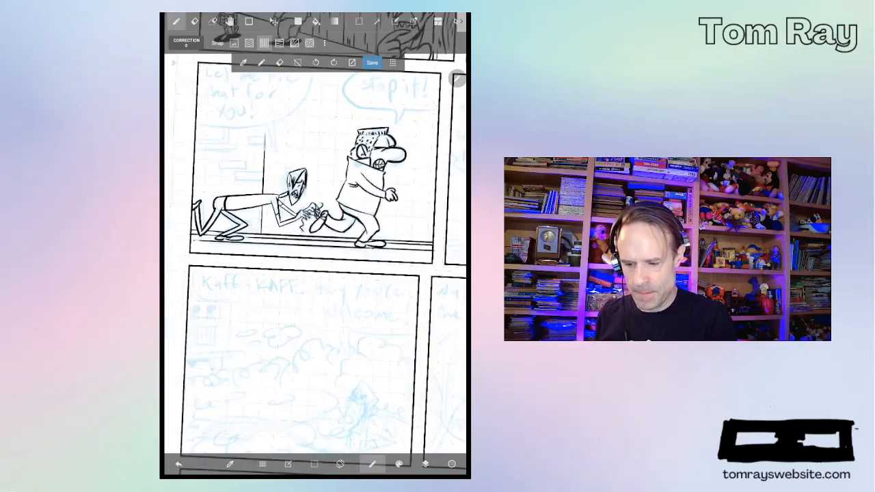
pyautogui.scroll(-5, 314, 239)
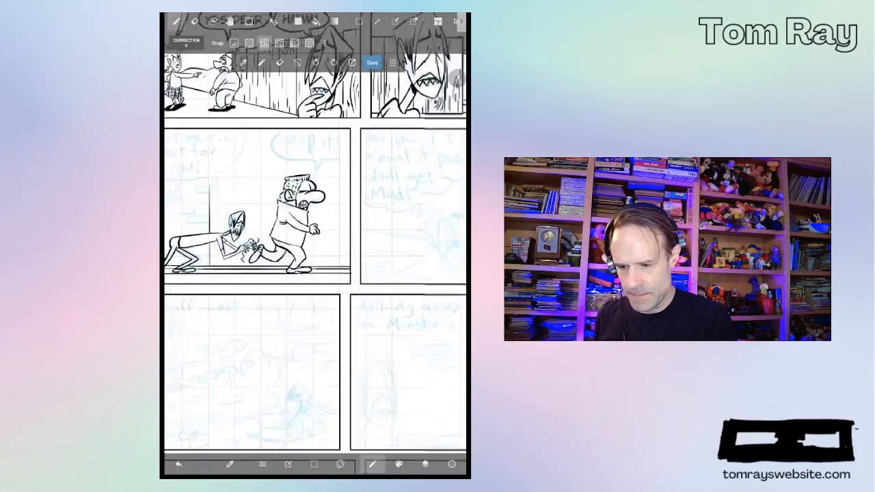
pyautogui.scroll(-5, 314, 239)
pyautogui.scroll(-2, 314, 240)
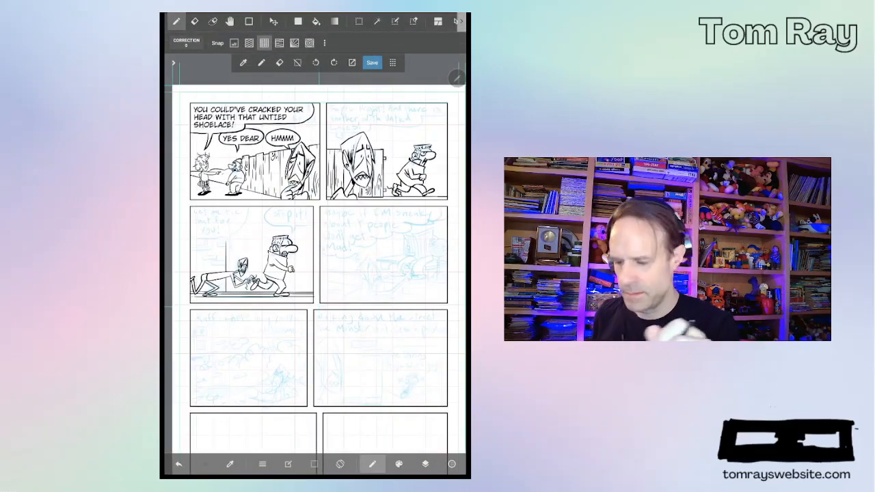